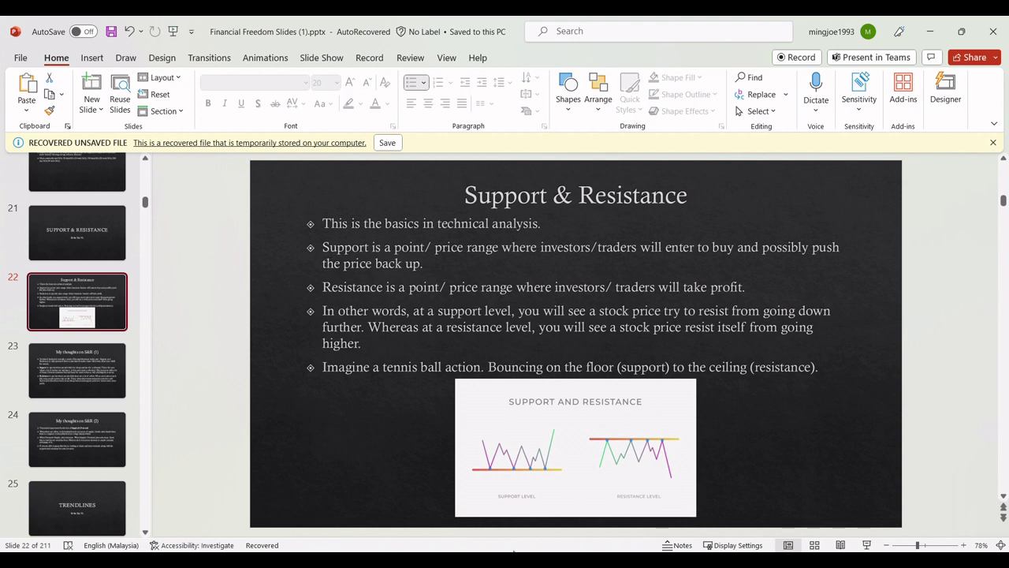
Enlarge the Support and Resistance picture on slide 22 to view it, and return it to a small size below the bullets
click(544, 473)
drag(464, 384, 178, 219)
drag(250, 428, 416, 387)
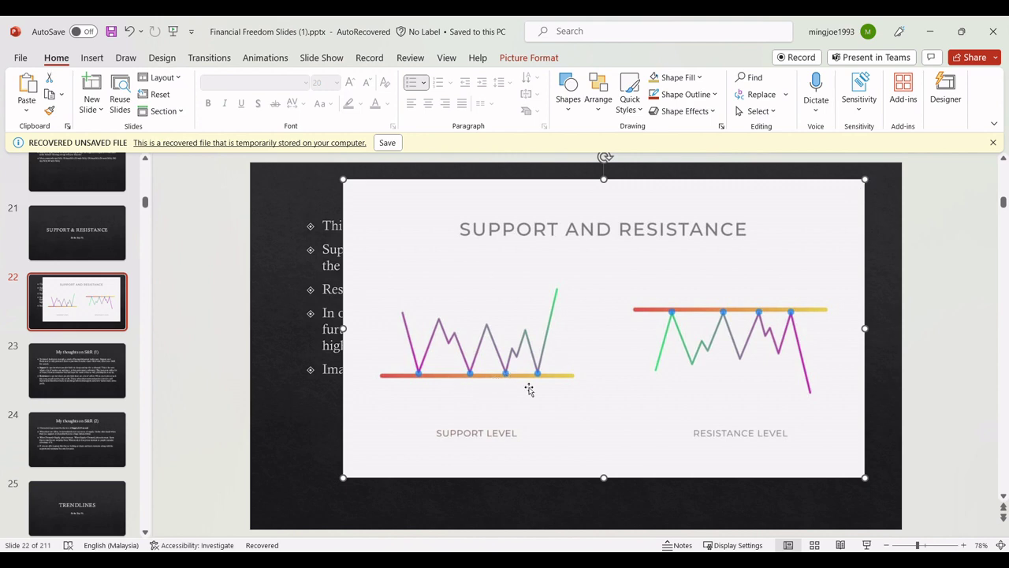
drag(865, 180, 600, 394)
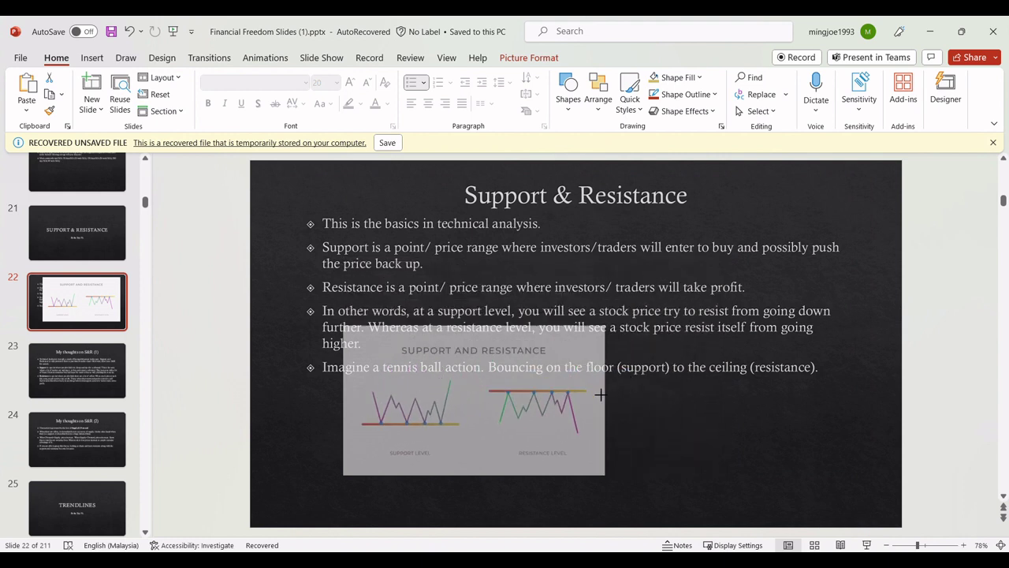
drag(497, 391, 593, 446)
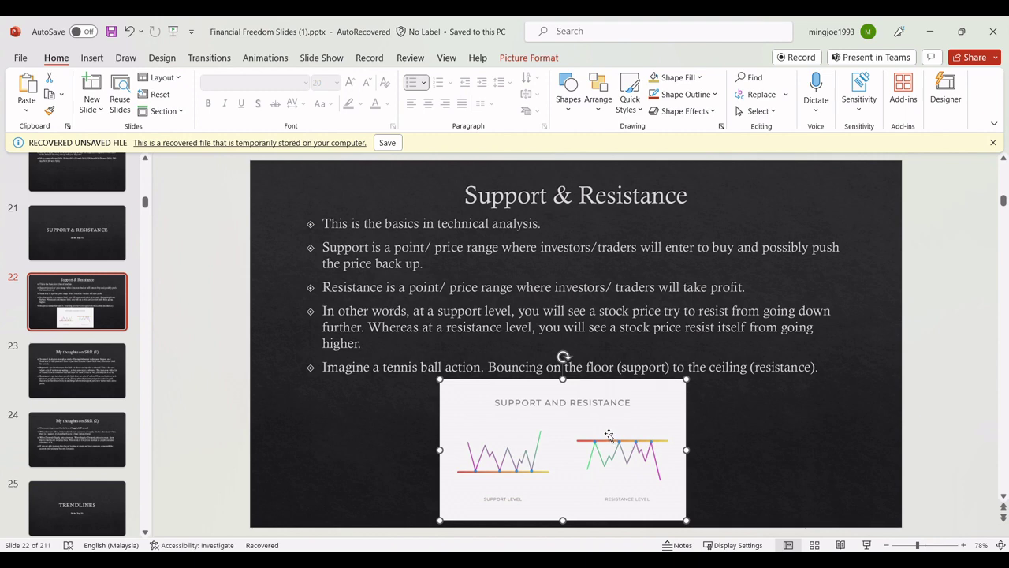
Show slide 23, My thoughts on S&R (1), and slide 24, My thoughts on S&R (2)
click(105, 376)
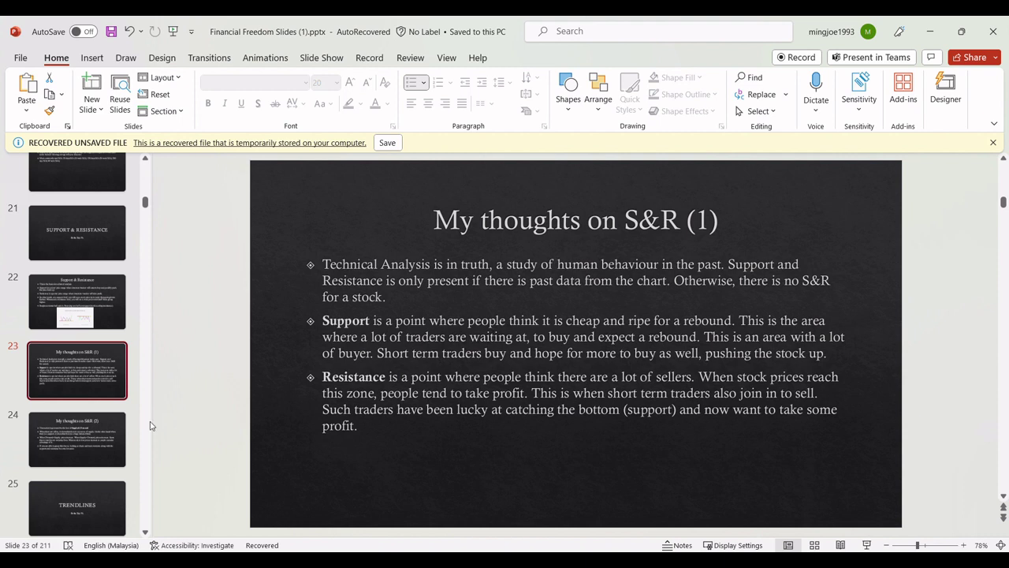
click(95, 441)
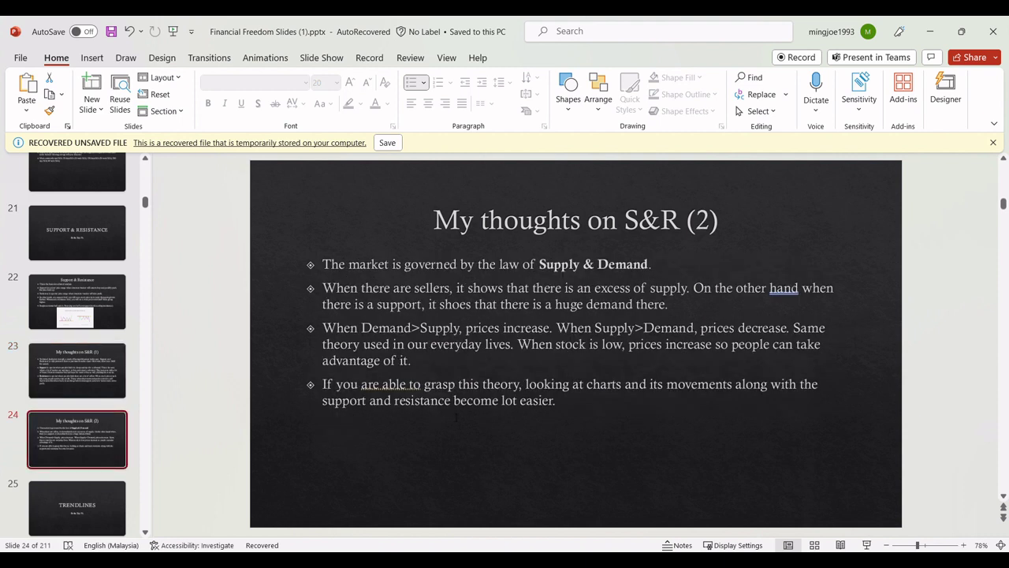
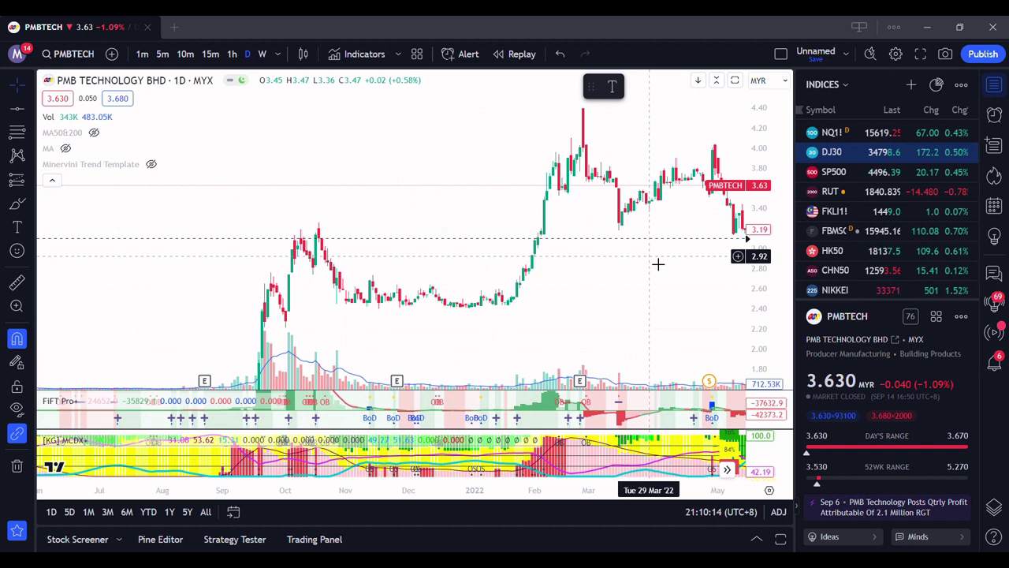
In TradingView, examine PMBTECH's daily price history from early 2020 through the 2022 rally for support and resistance areas
drag(646, 292, 651, 265)
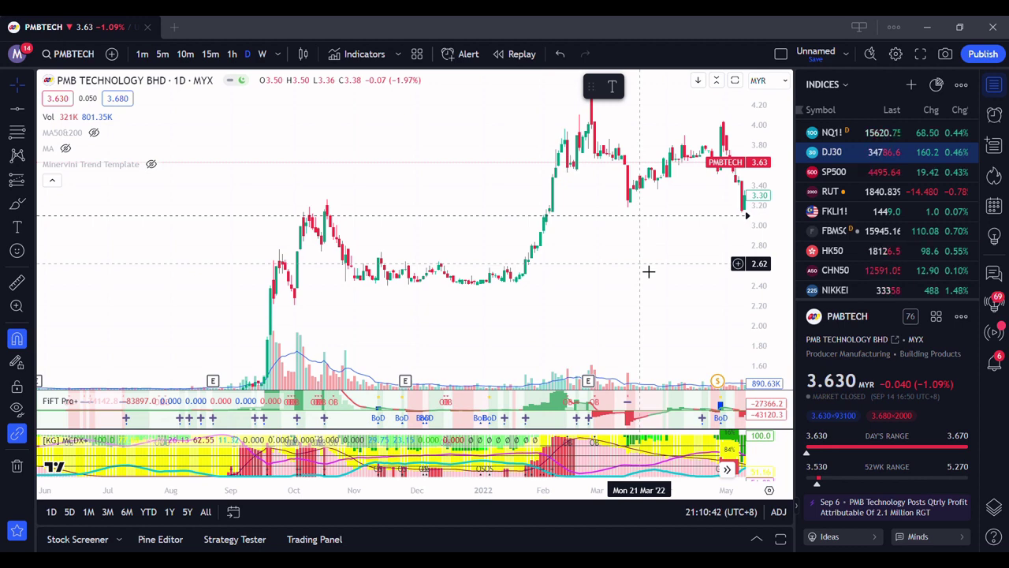
scroll(591, 279, left, 3)
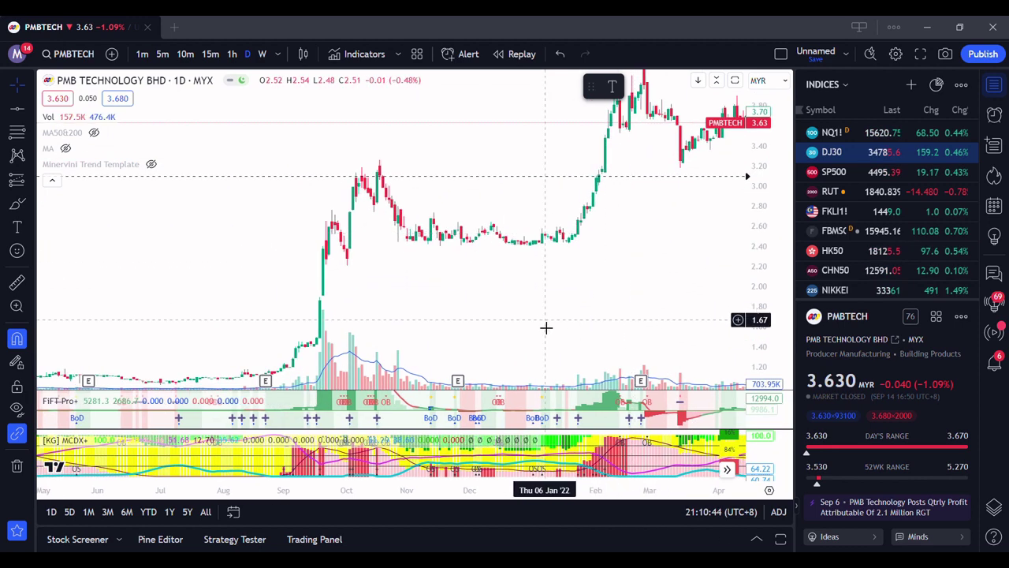
scroll(546, 327, left, 10)
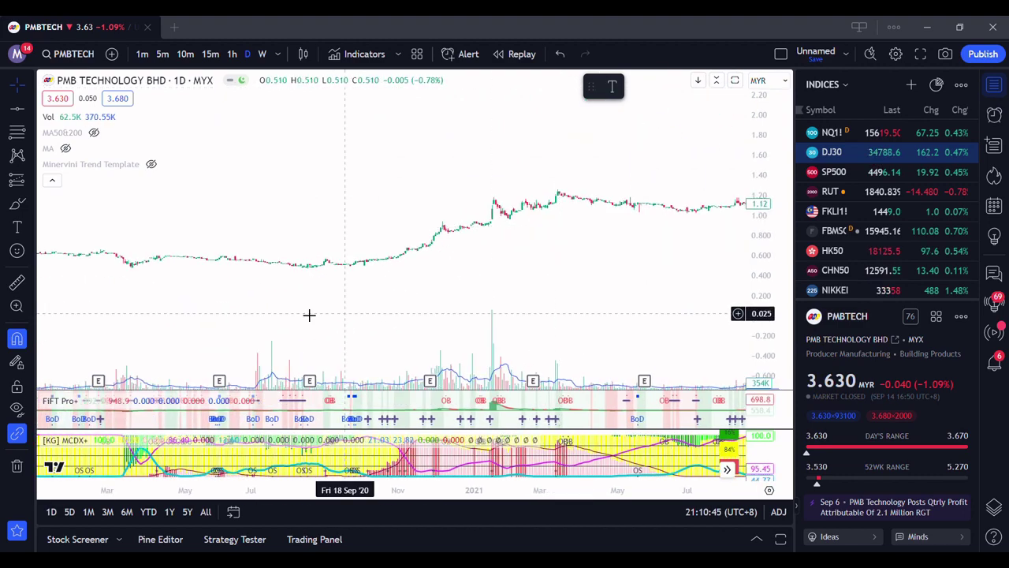
scroll(266, 264, up, 3)
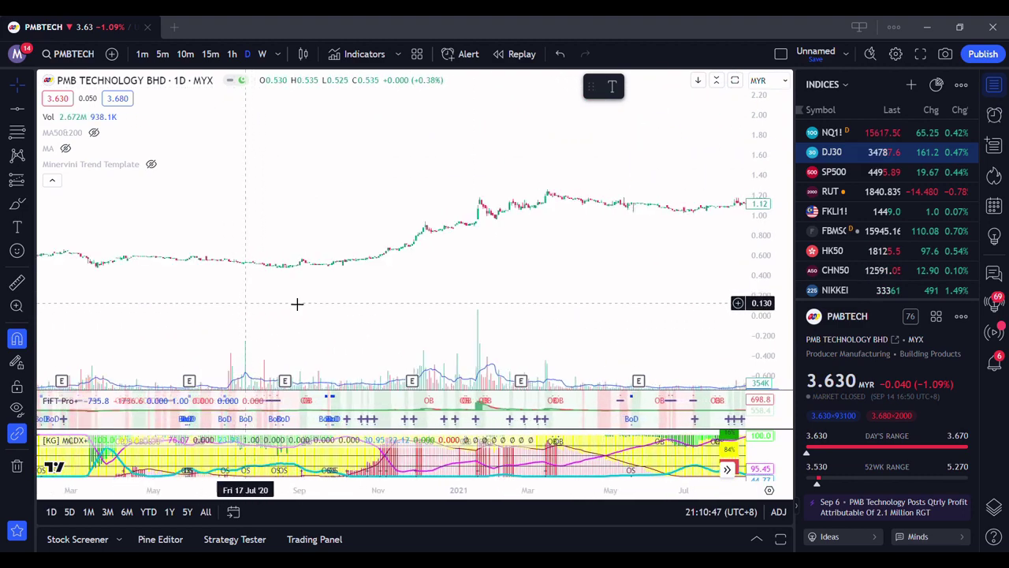
scroll(297, 303, left, 5)
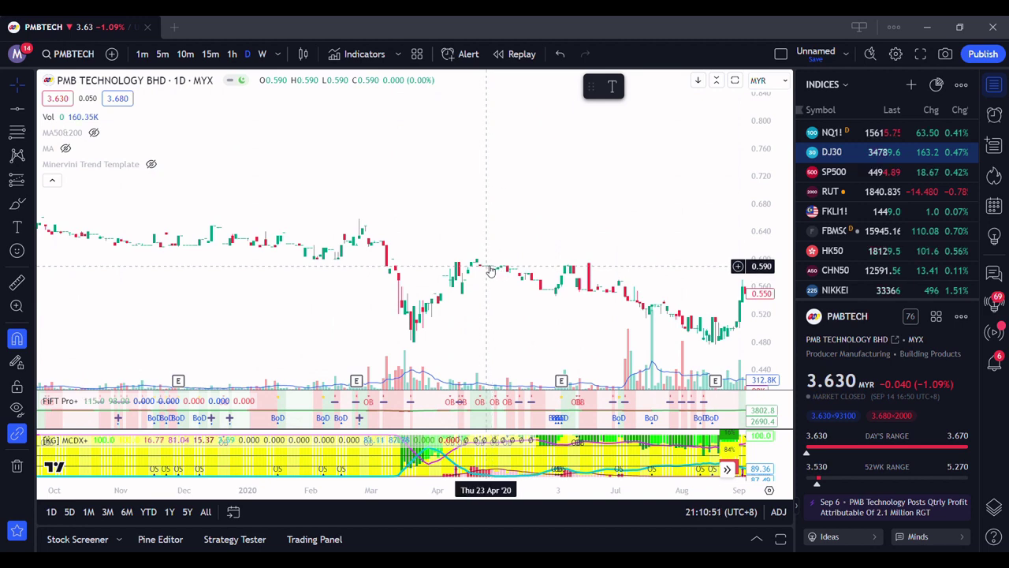
scroll(639, 234, right, 5)
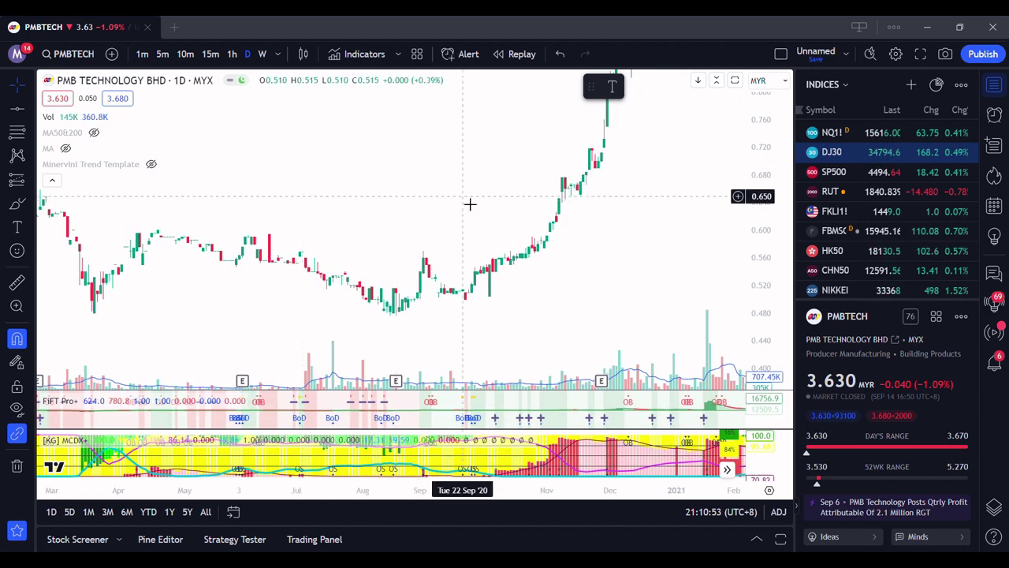
scroll(513, 243, right, 4)
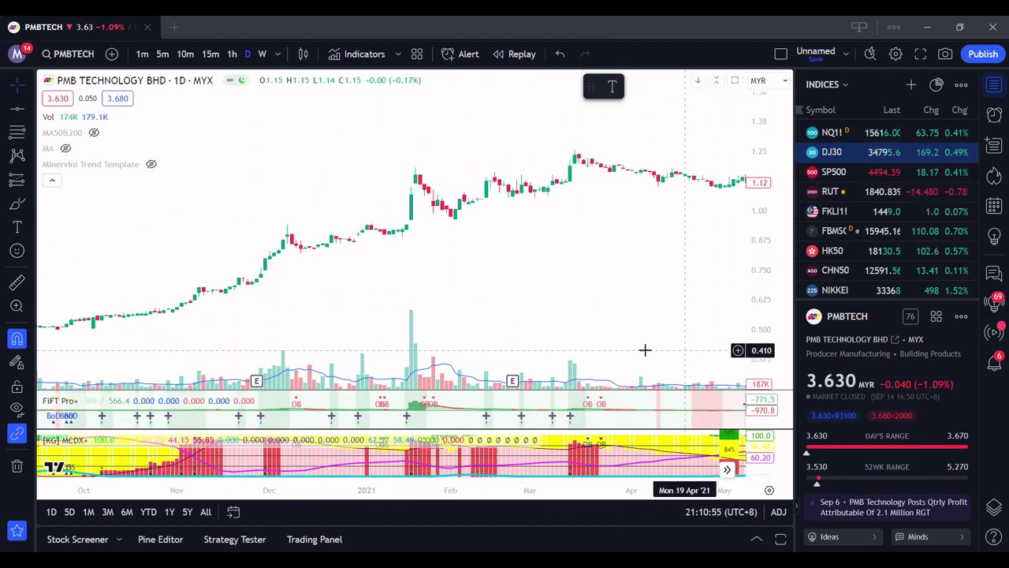
scroll(492, 306, right, 5)
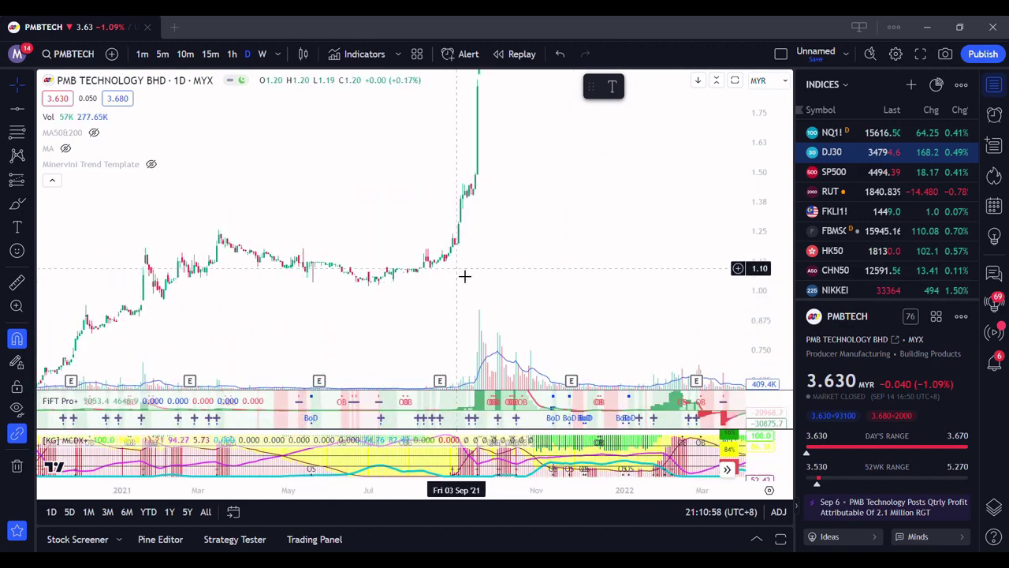
scroll(455, 271, up, 5)
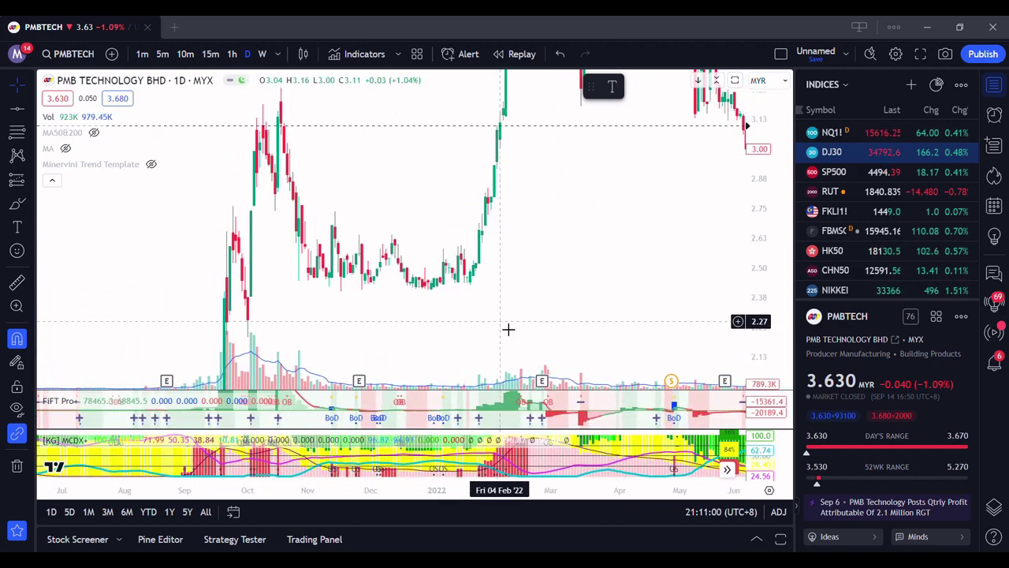
Draw a horizontal support line at 2.41 along the December 2021 lows of the PMBTECH chart
drag(579, 293, 461, 306)
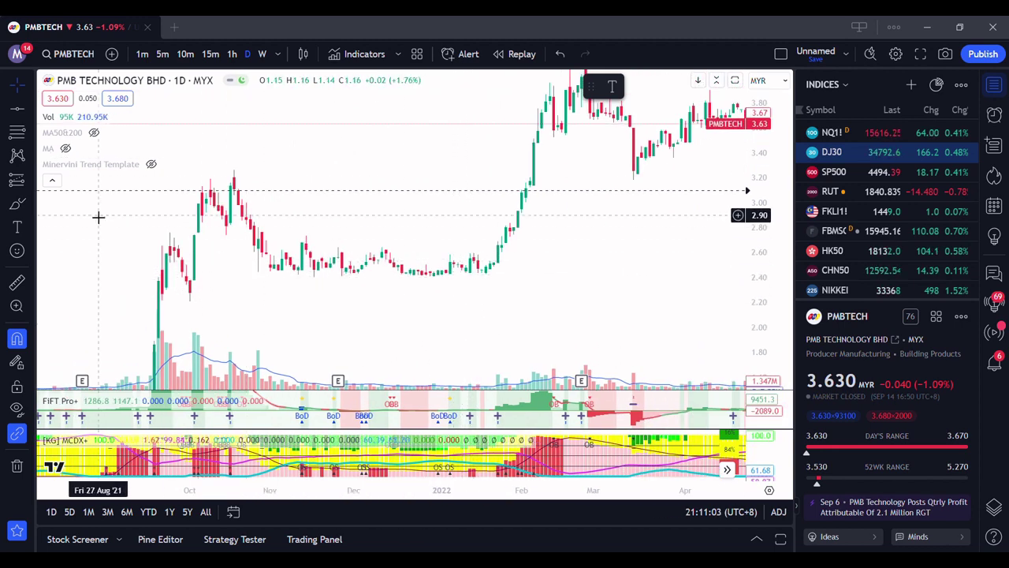
click(645, 277)
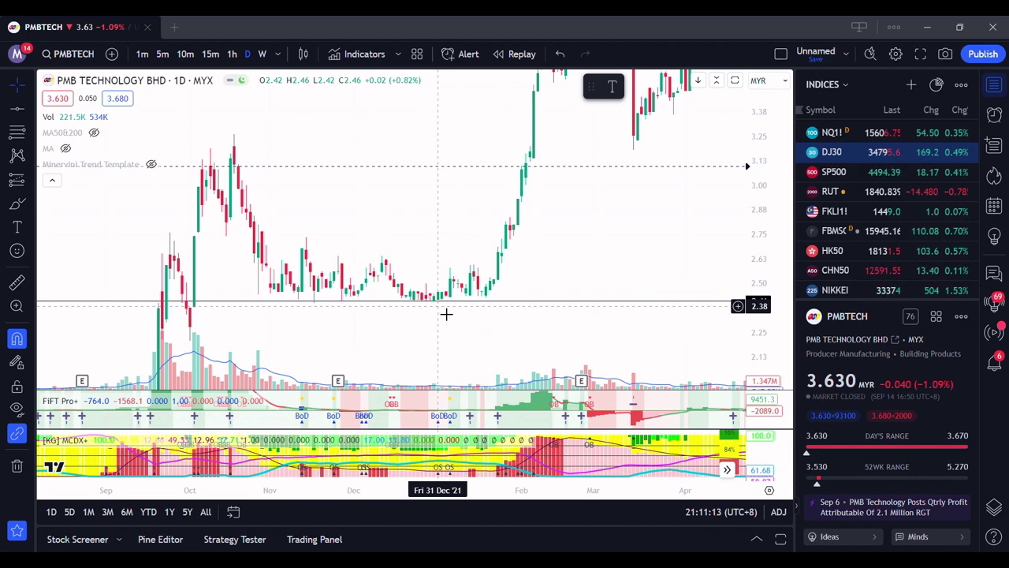
Add the bold red text label Demand>Supply just below the 2.41 support line near the late December 2021 candles
scroll(412, 324, up, 2)
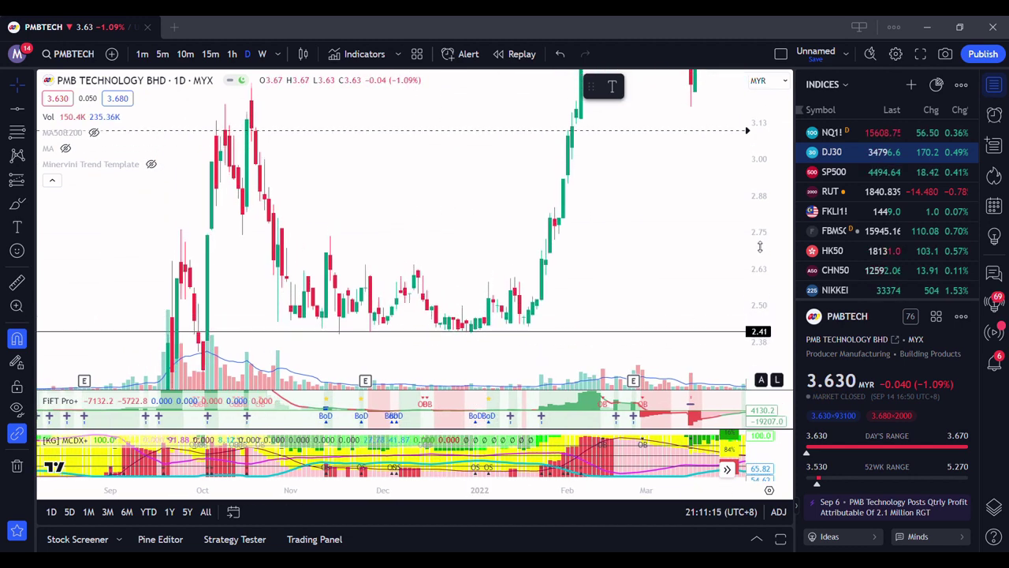
drag(634, 290, 628, 252)
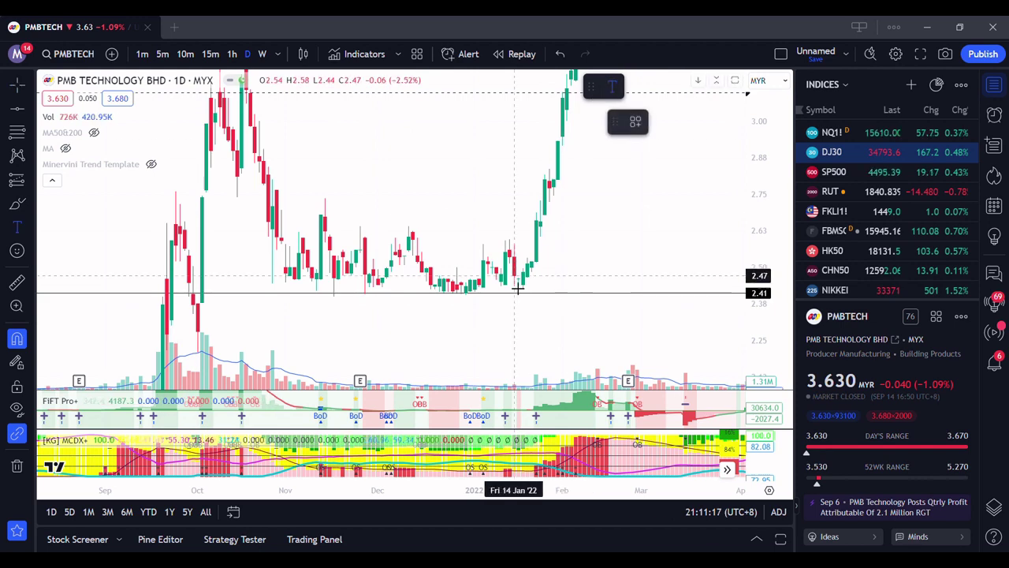
click(467, 306)
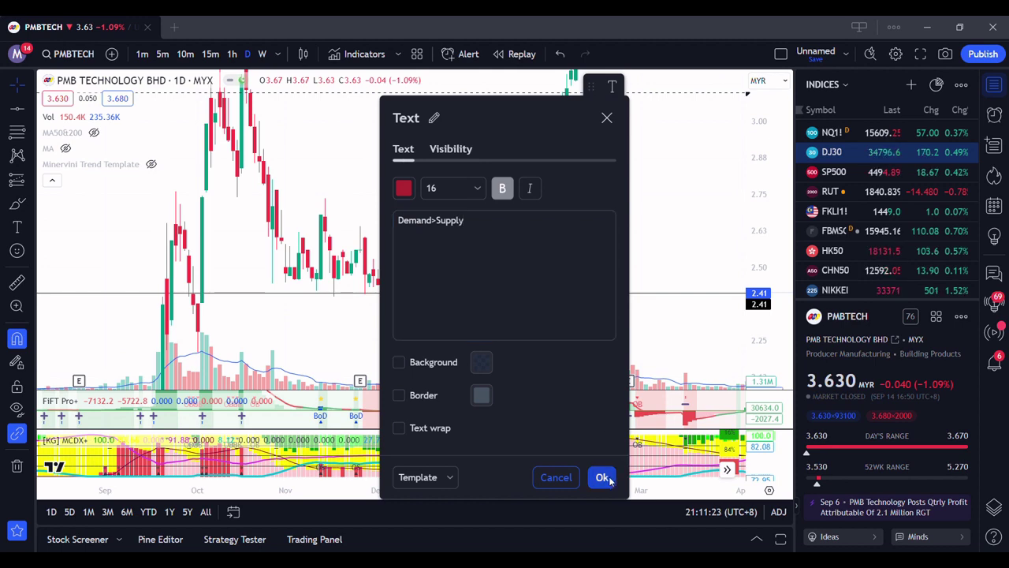
click(601, 477)
click(590, 331)
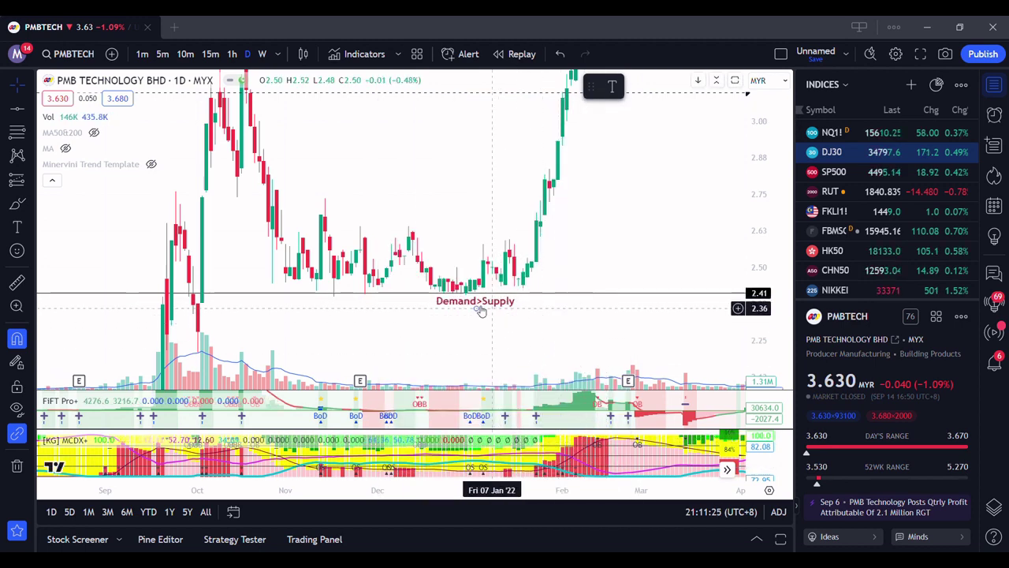
Draw a second horizontal line as resistance and position it at 2.60 across the highs of the sideways range
scroll(272, 182, up, 3)
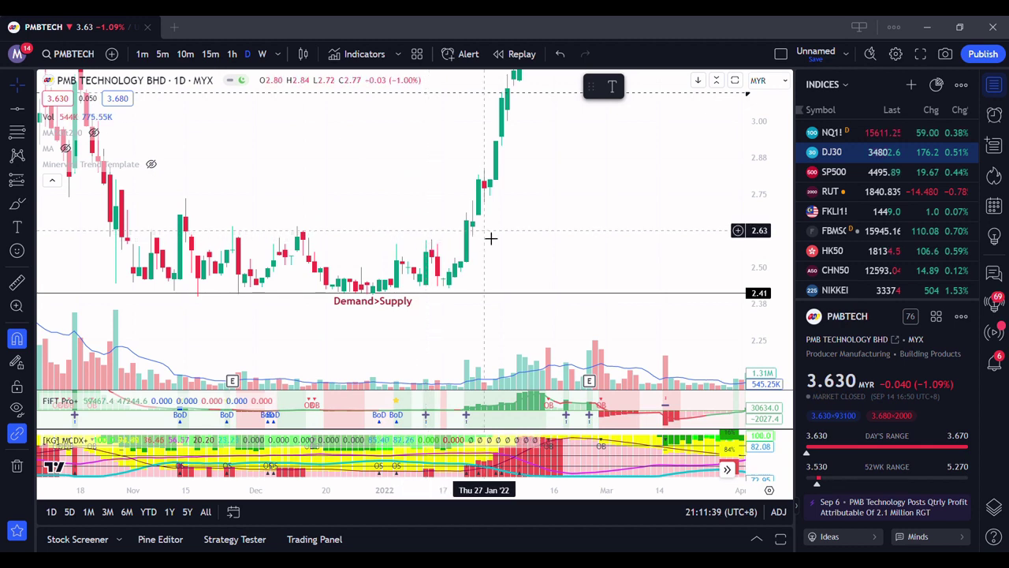
scroll(558, 219, down, 4)
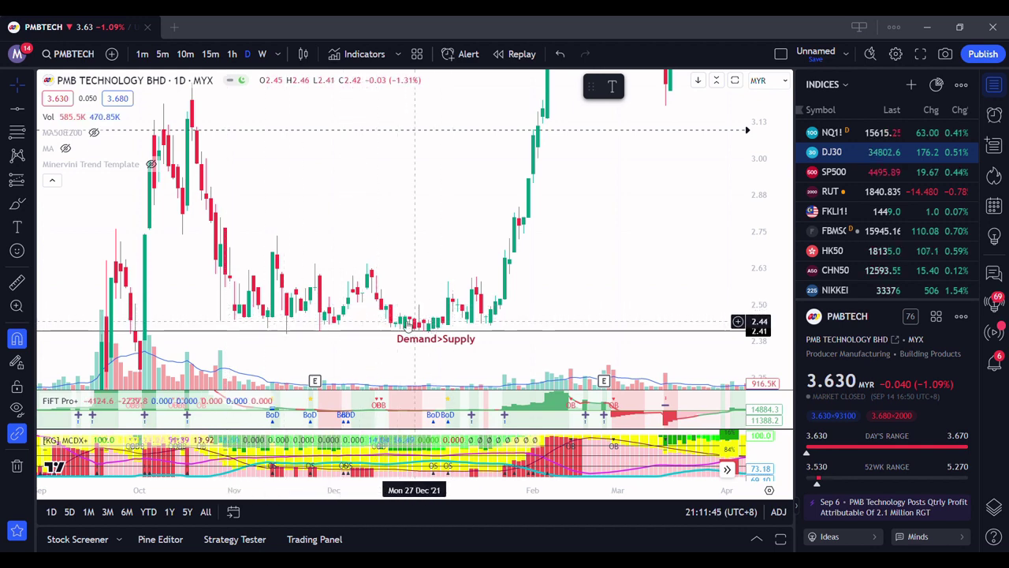
scroll(714, 189, right, 3)
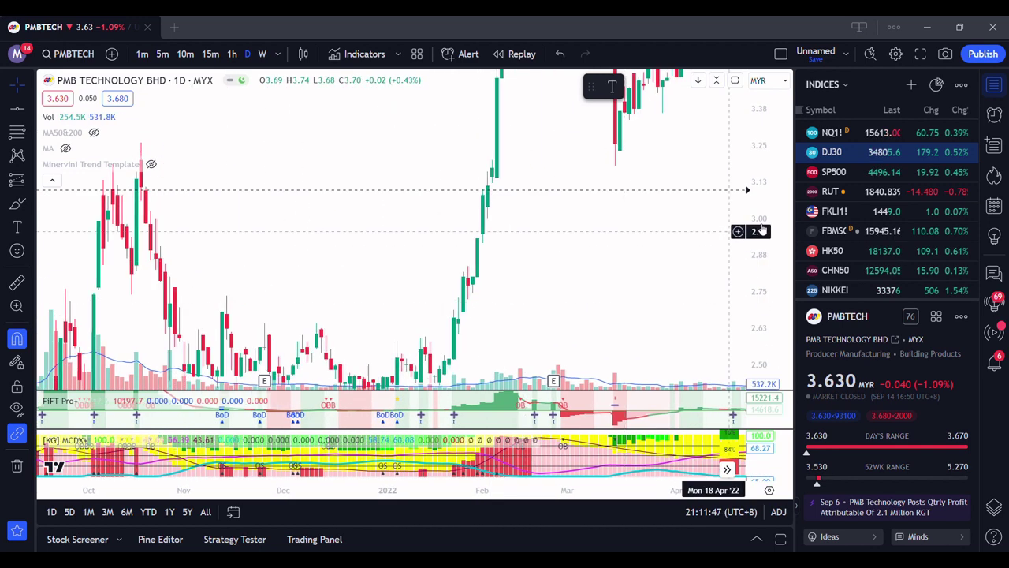
double_click(752, 261)
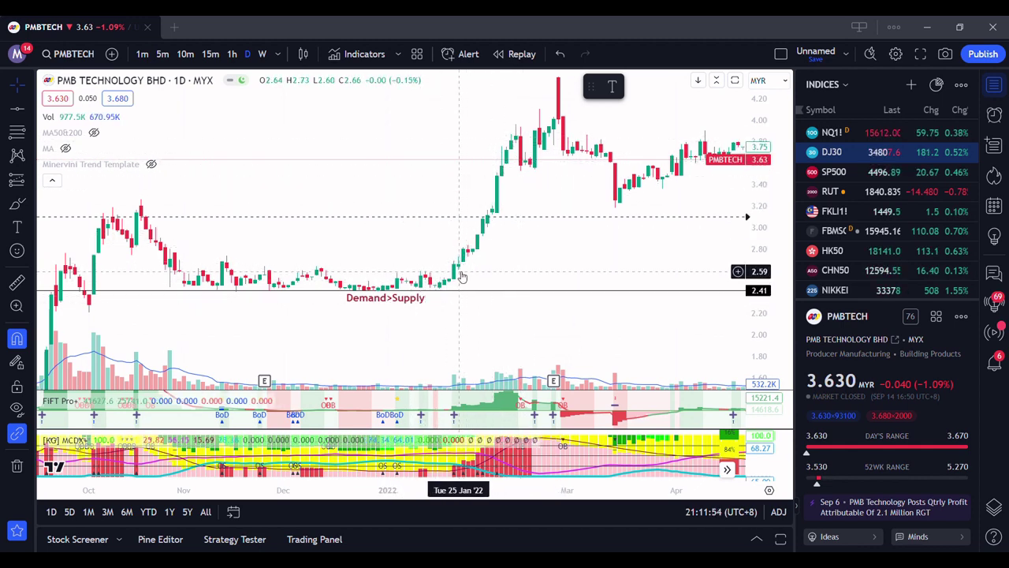
scroll(463, 276, up, 3)
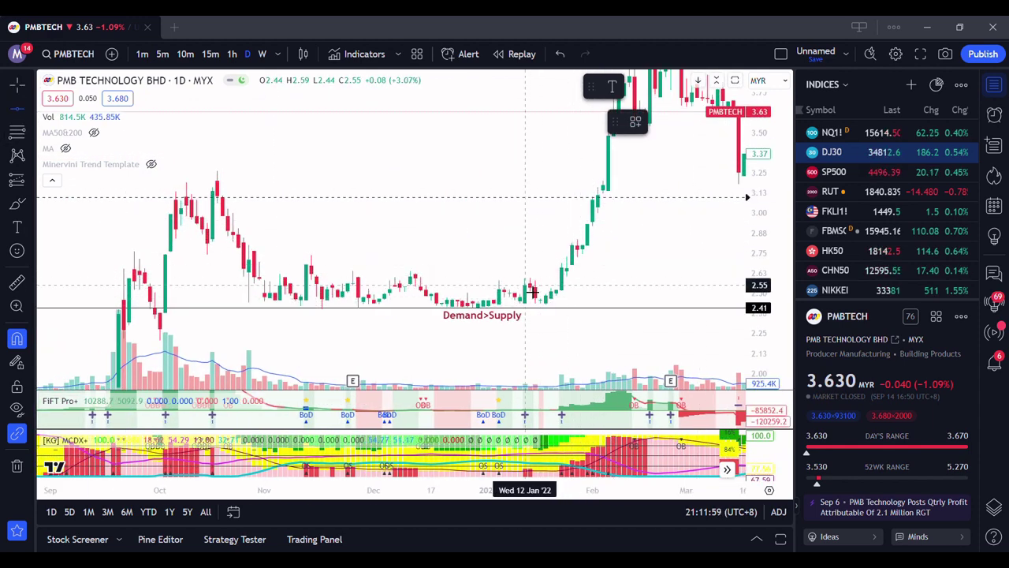
click(483, 297)
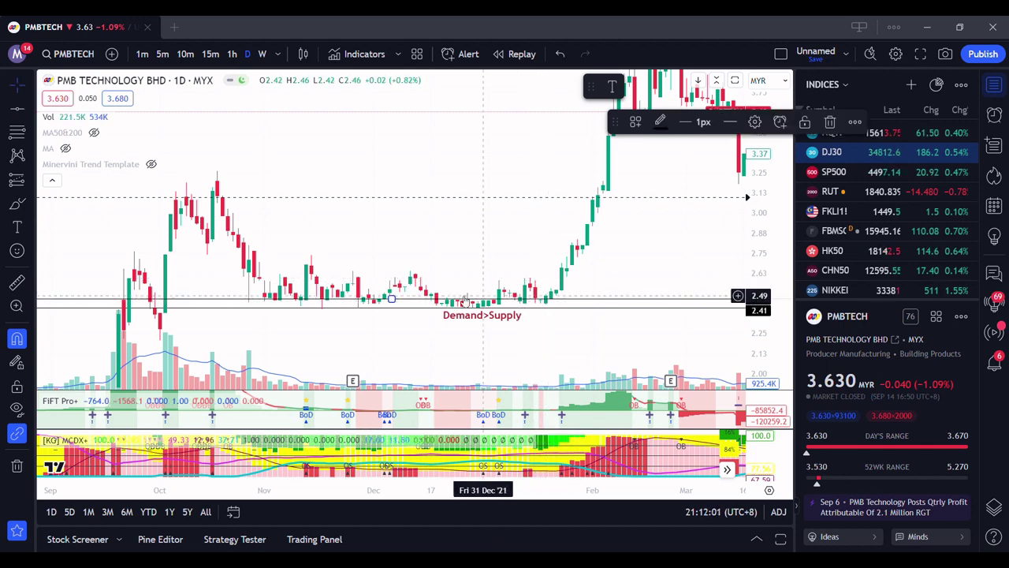
drag(402, 297, 422, 277)
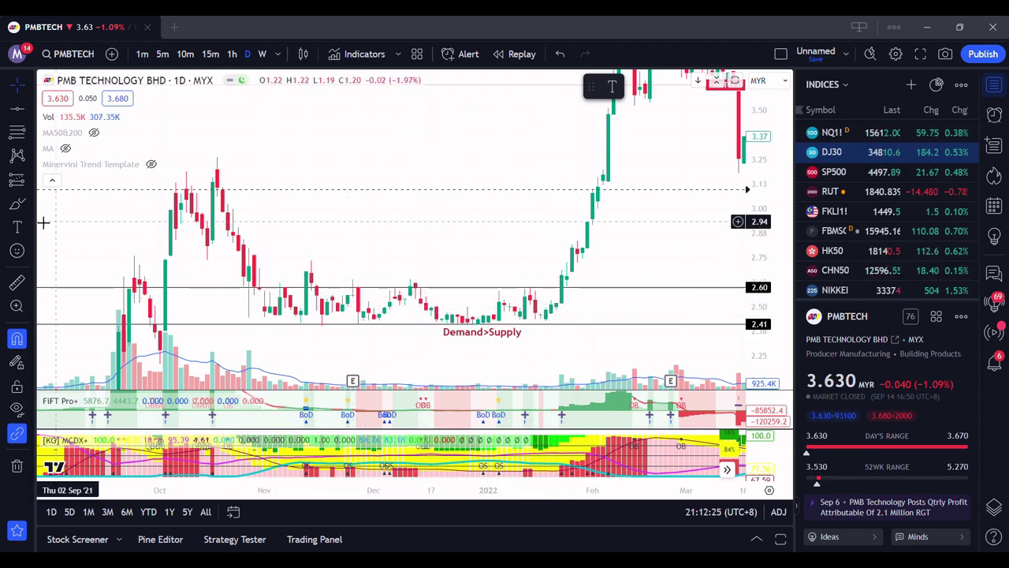
Add the text label Supply>Demand just above the 2.60 resistance line, near mid-December 2021
click(611, 85)
click(452, 277)
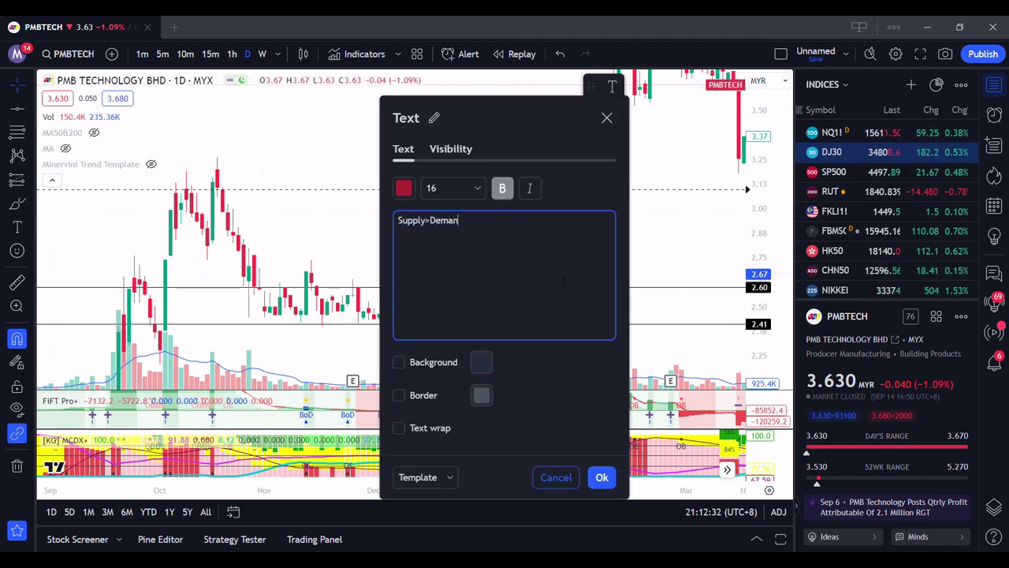
click(602, 477)
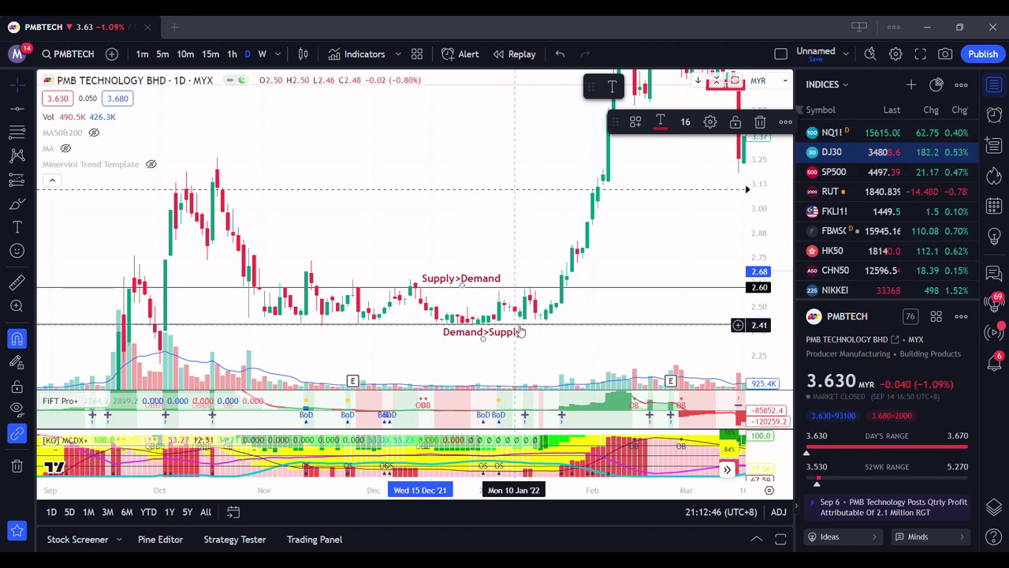
Draw a horizontal resistance line at 4.04 through the early May 2022 high of the PMBTECH chart
drag(518, 342, 454, 349)
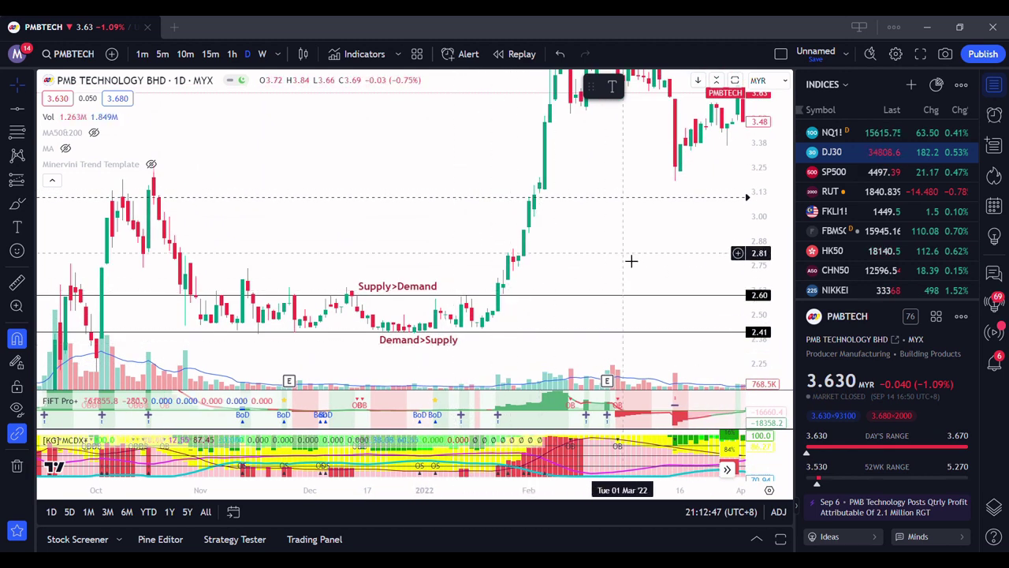
scroll(631, 260, right, 5)
scroll(505, 166, right, 5)
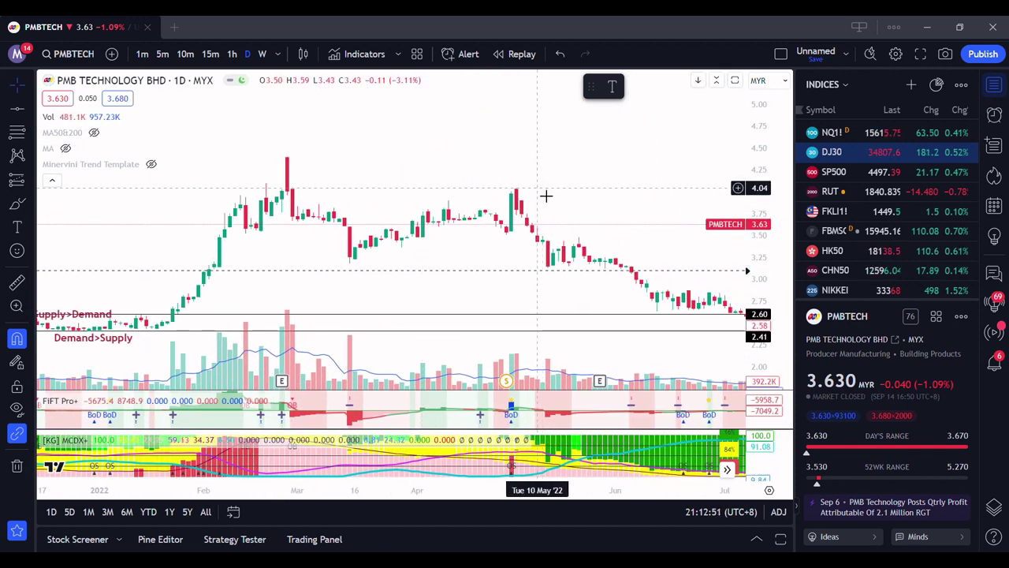
drag(545, 197, 627, 197)
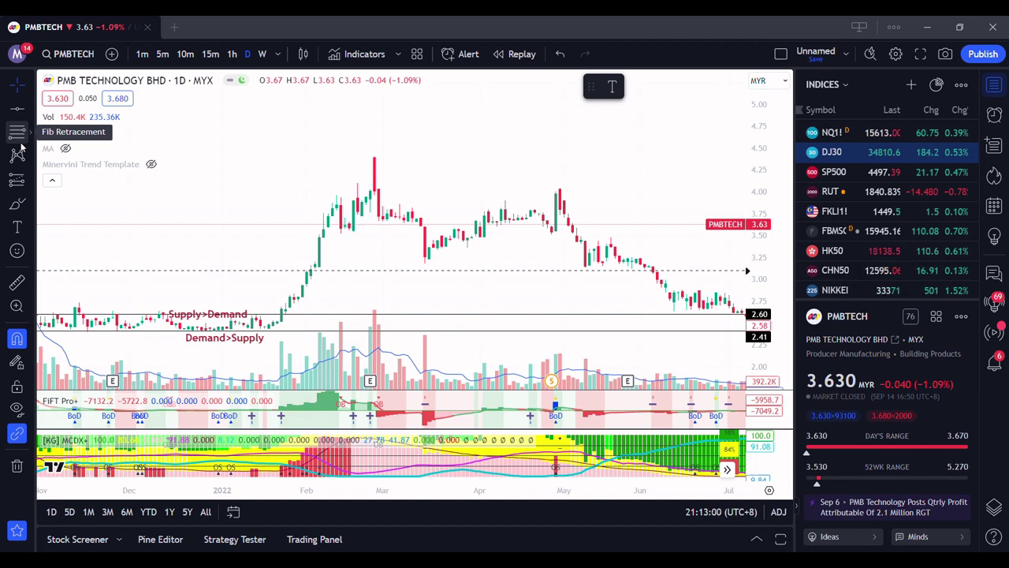
click(16, 108)
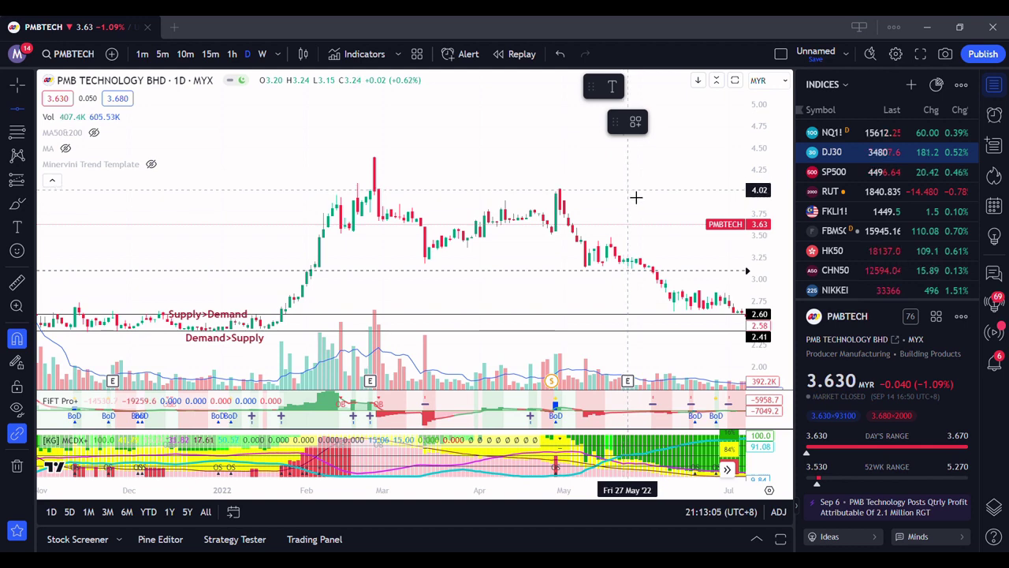
click(636, 197)
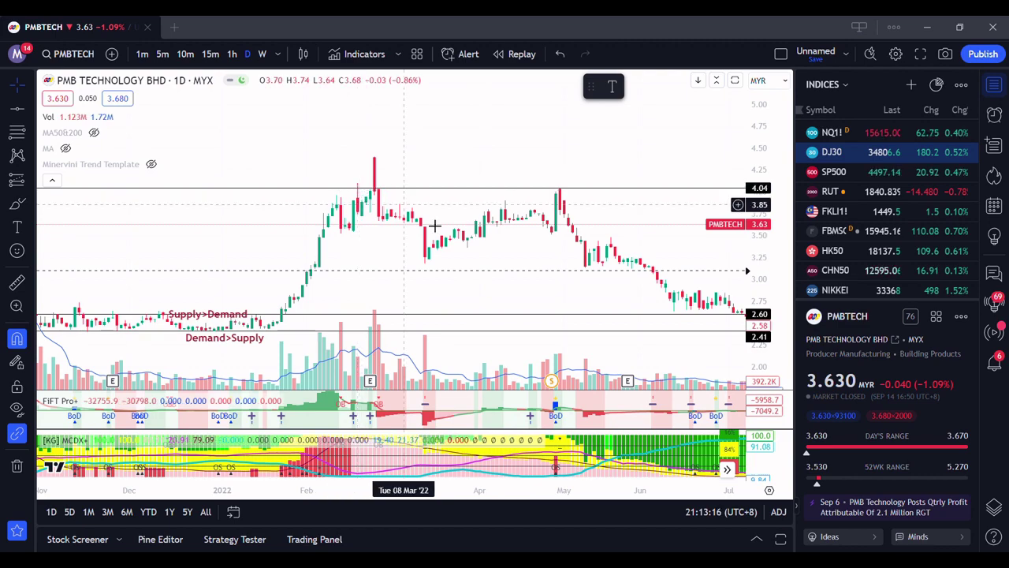
Examine the decline from the 4.04 resistance to the 2.41 support, comparing the December 2021 and July 2022 lows
drag(538, 219, 383, 220)
scroll(326, 221, down, 2)
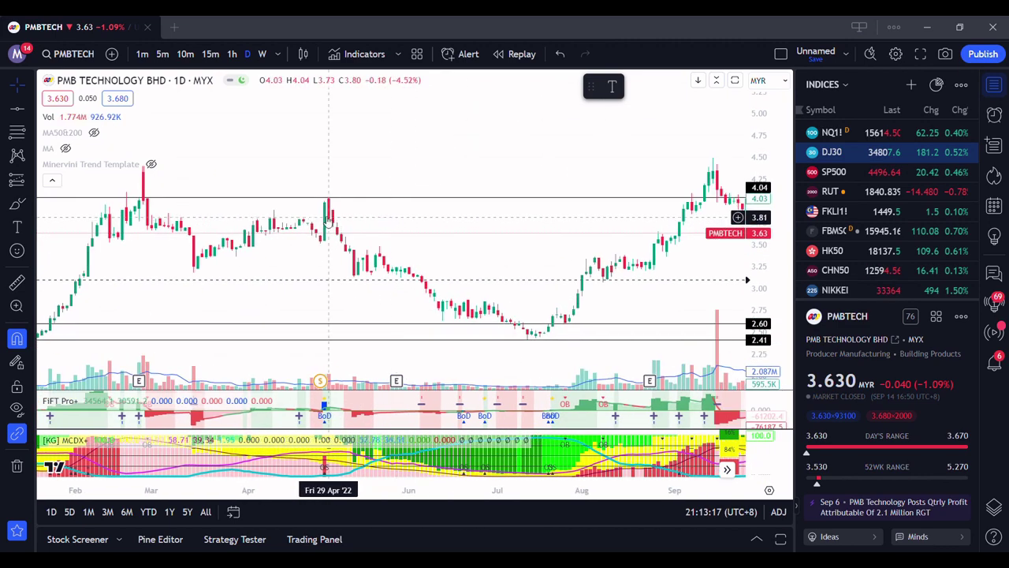
scroll(363, 218, down, 2)
scroll(379, 227, down, 2)
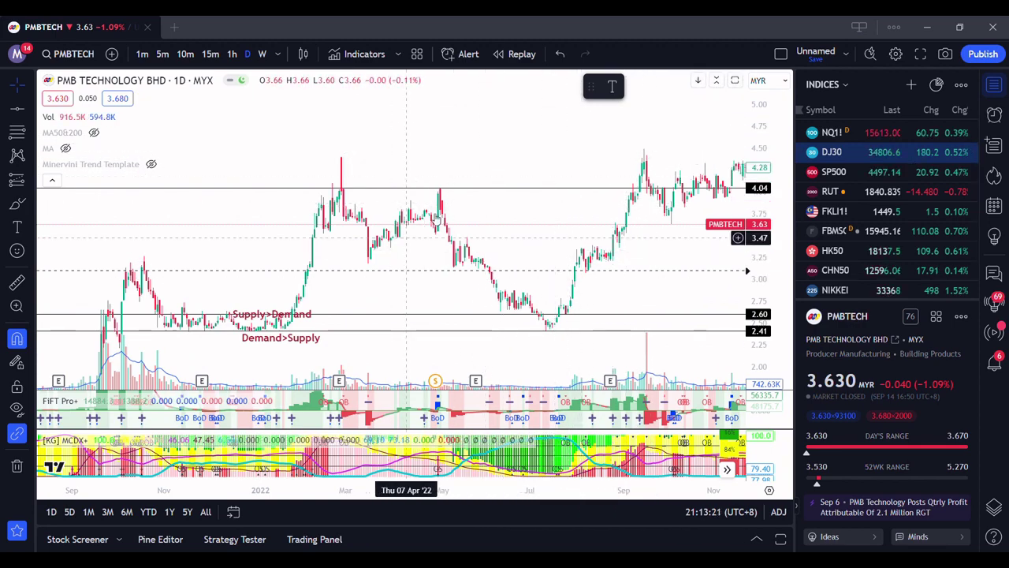
scroll(509, 232, up, 2)
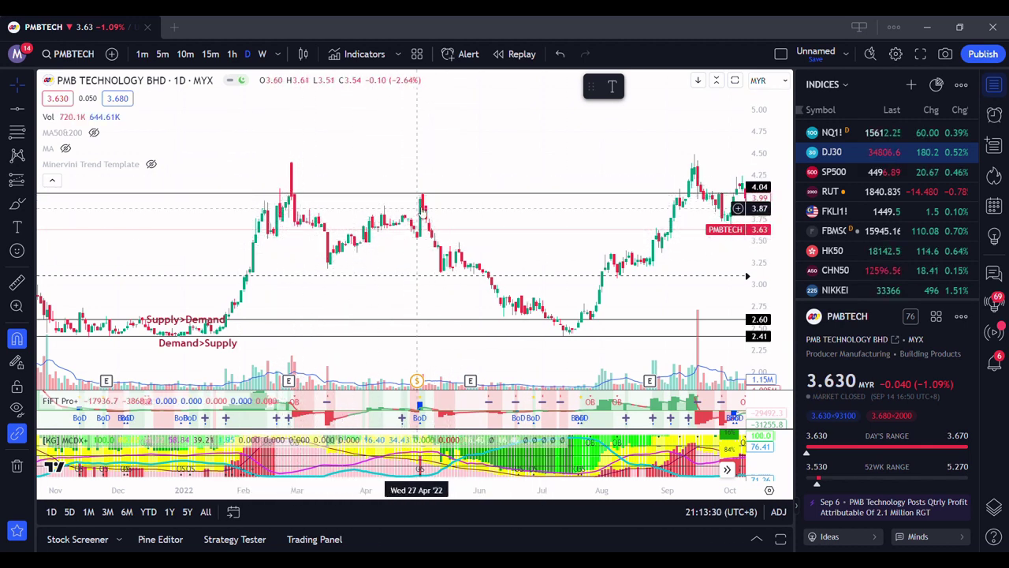
scroll(567, 339, up, 3)
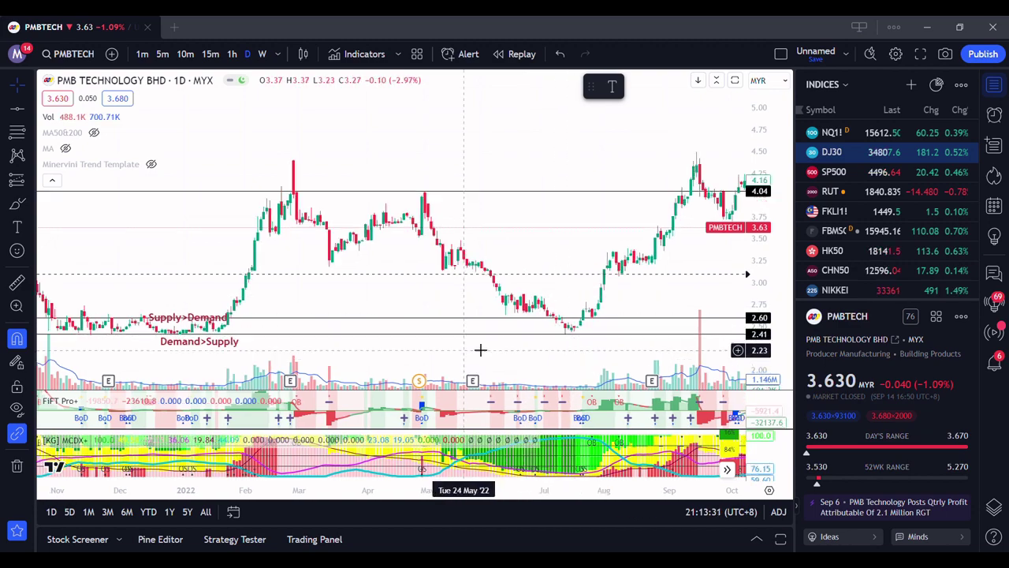
scroll(331, 333, left, 2)
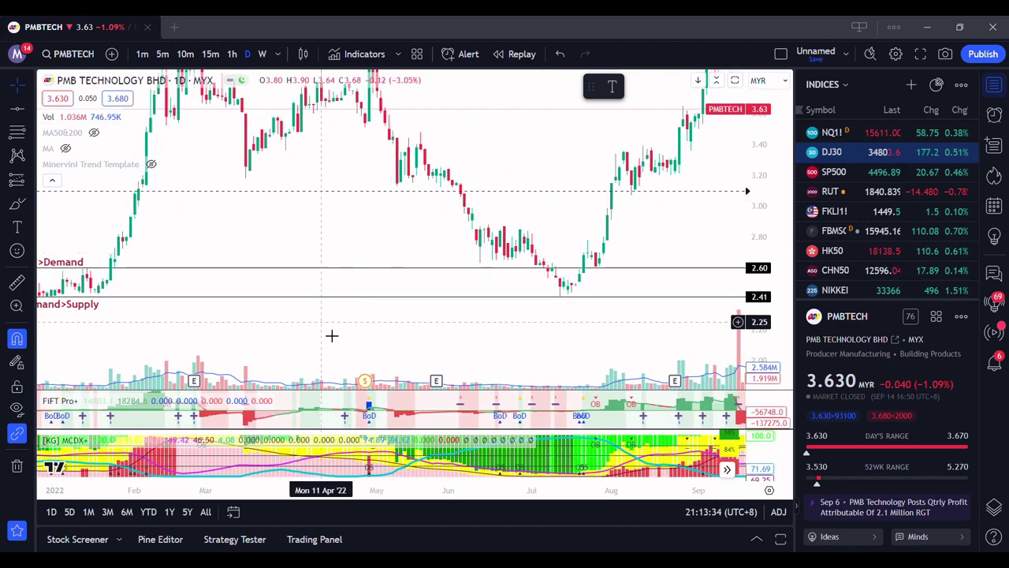
scroll(540, 338, left, 3)
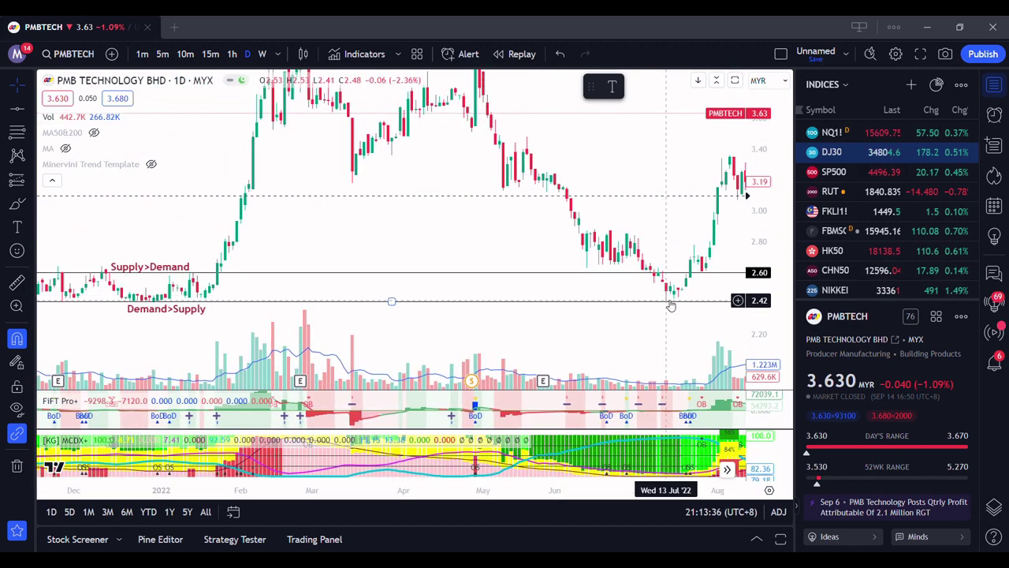
drag(670, 305, 134, 309)
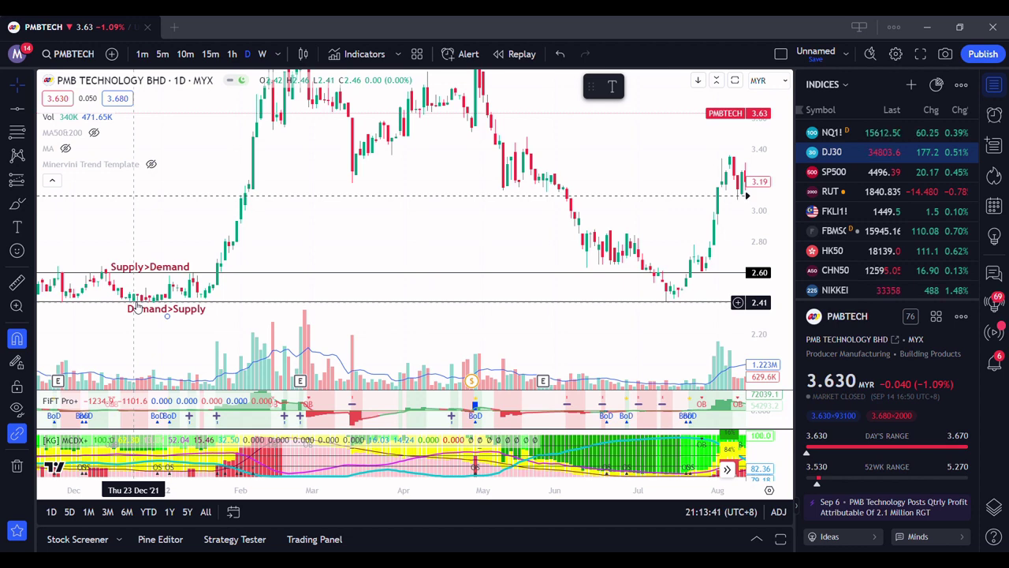
drag(135, 308, 162, 327)
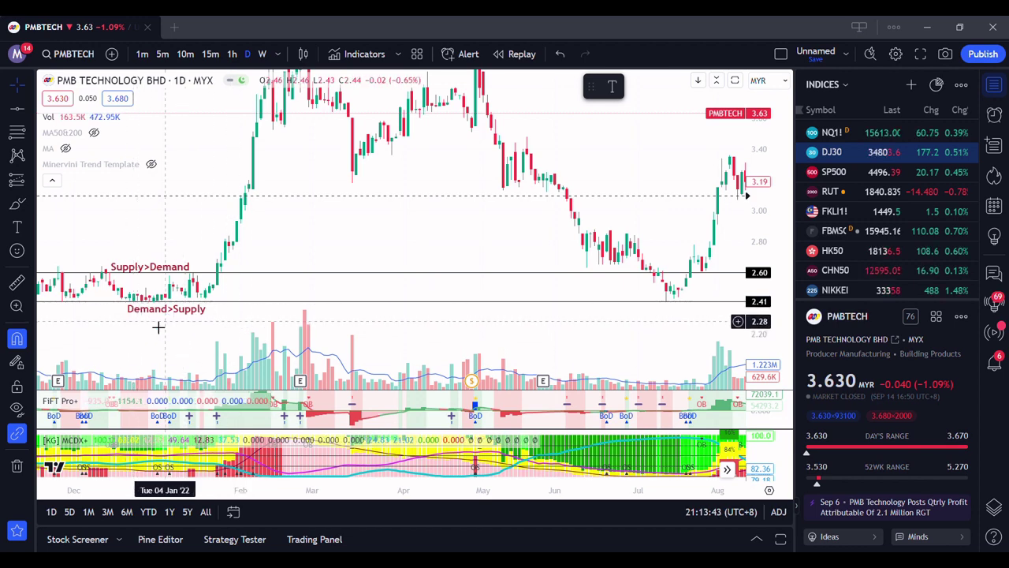
scroll(304, 338, right, 3)
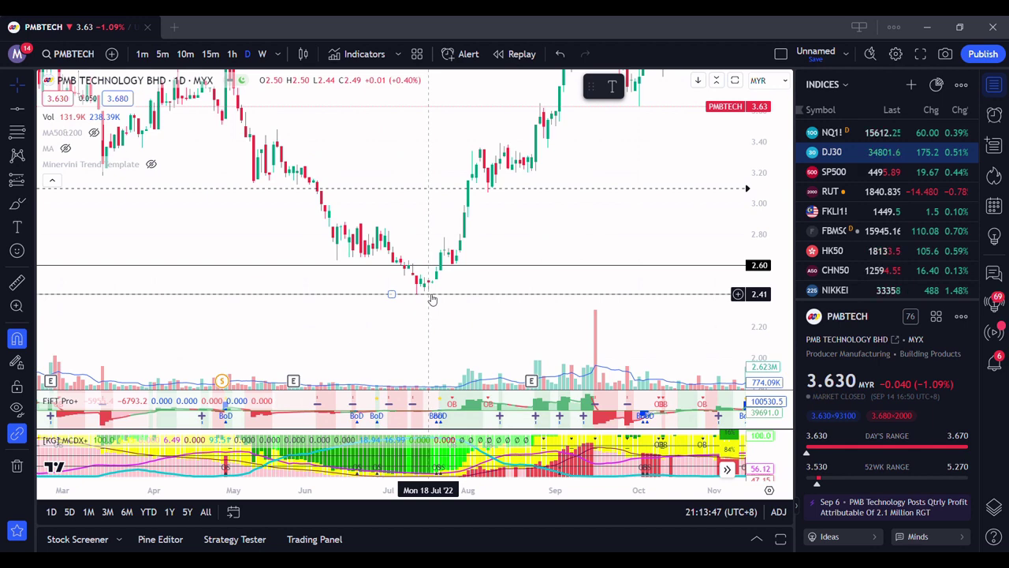
mouse_move(432, 299)
mouse_down()
mouse_move(390, 370)
mouse_move(482, 287)
mouse_up()
click(588, 225)
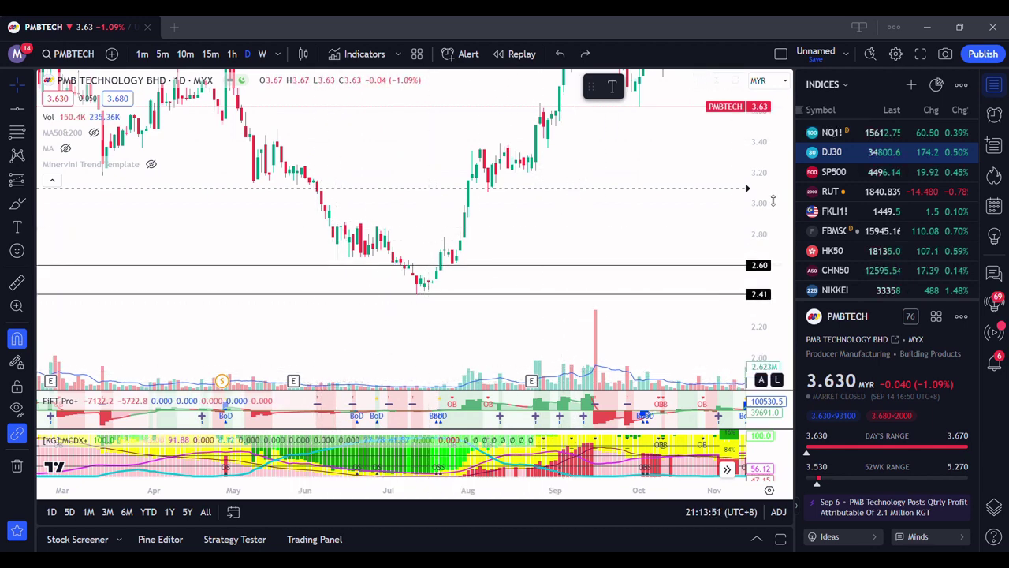
Draw a horizontal resistance line and position it at 4.40 across the early March 2022 high
scroll(590, 320, down, 3)
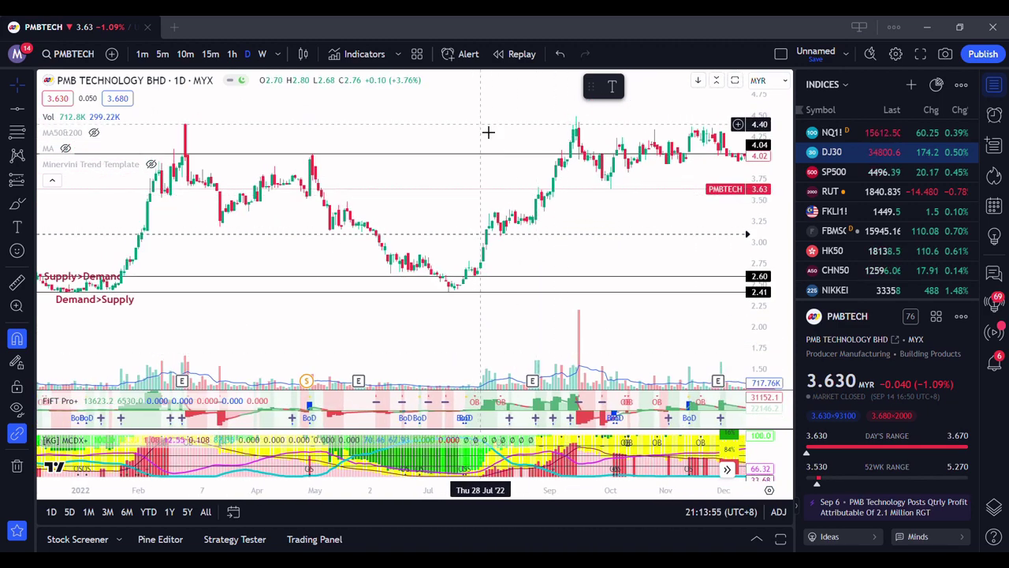
scroll(489, 131, down, 3)
drag(489, 131, 220, 137)
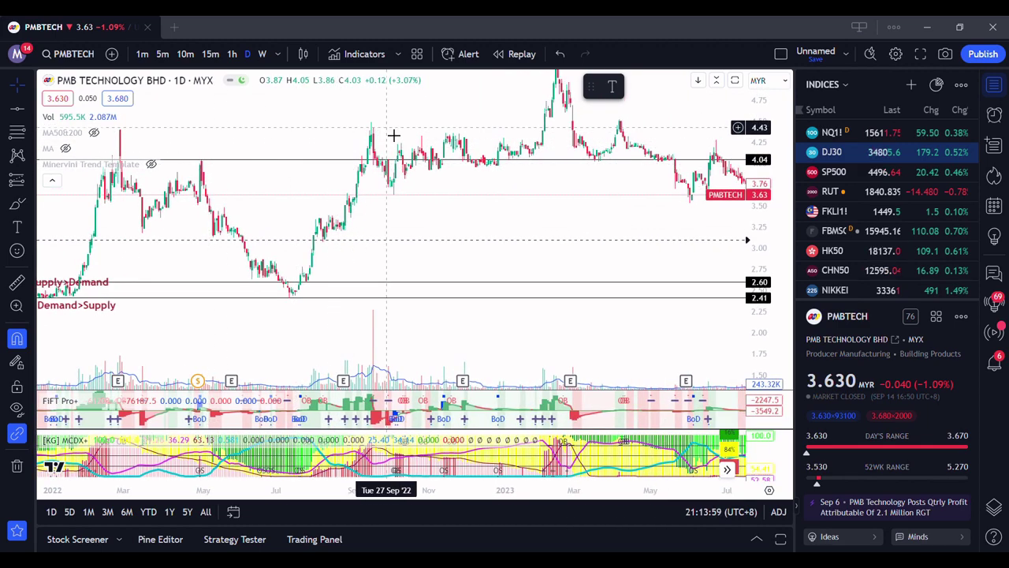
scroll(403, 137, down, 2)
scroll(402, 137, up, 4)
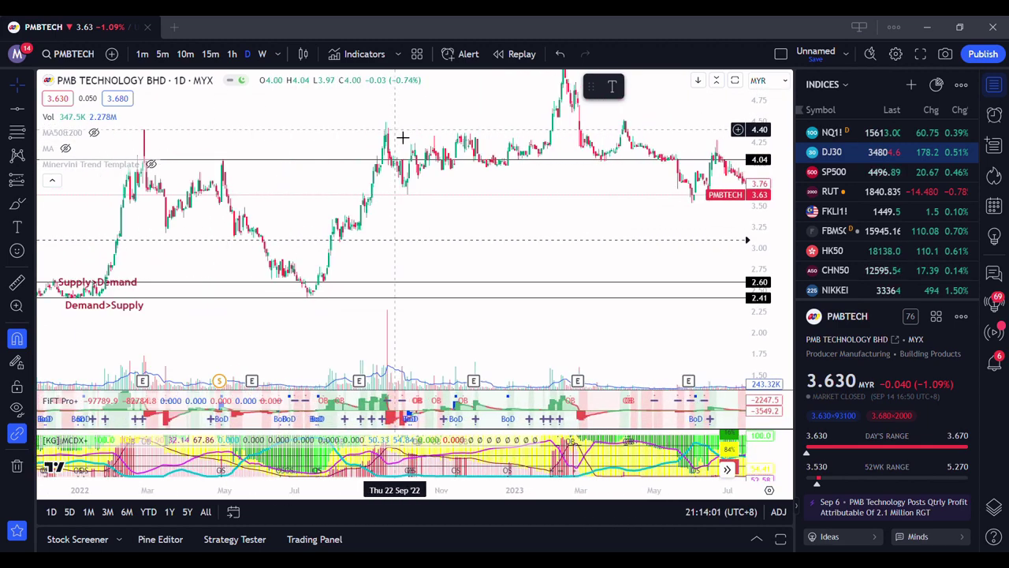
scroll(46, 205, left, 3)
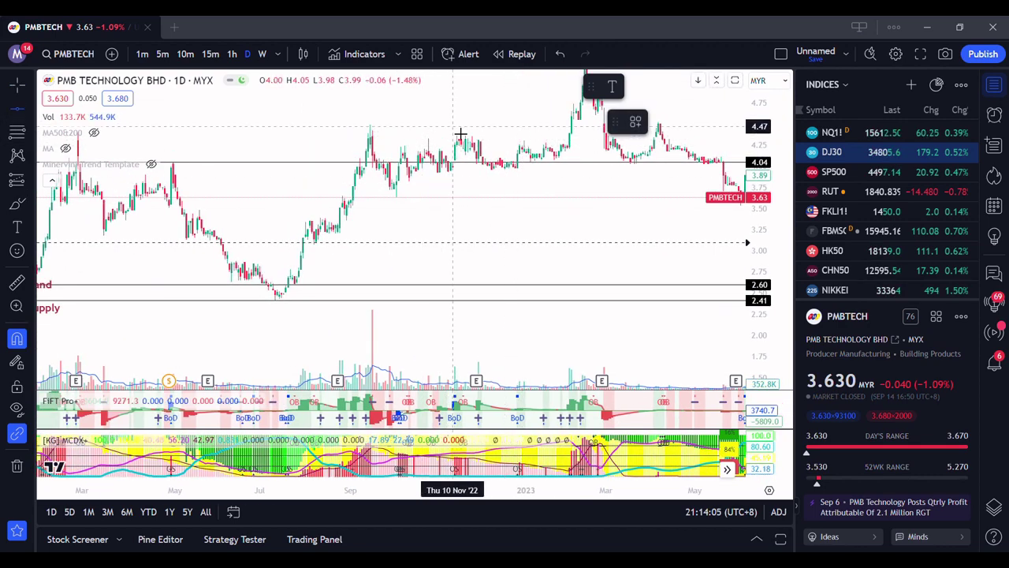
scroll(461, 134, left, 5)
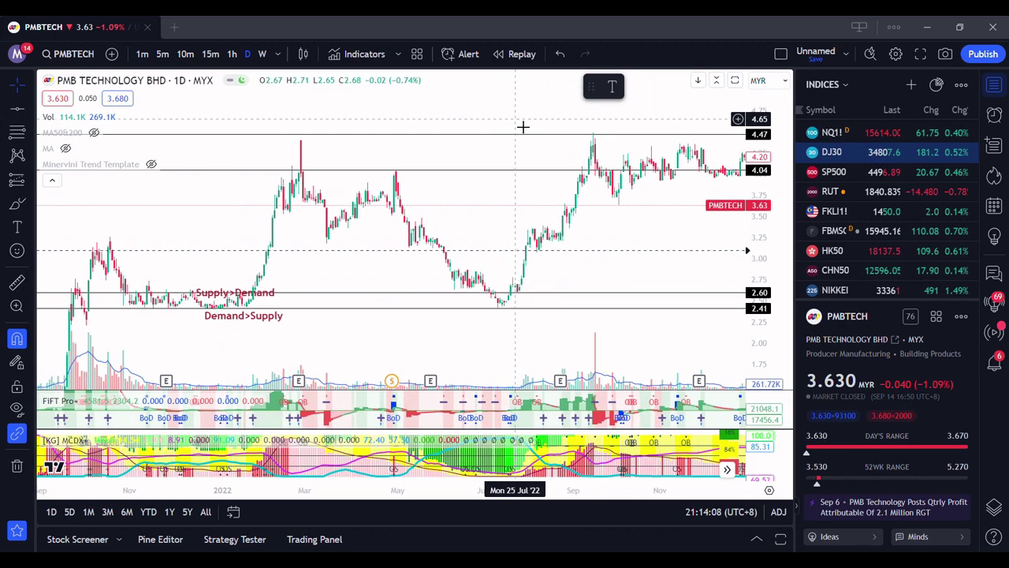
drag(523, 126, 413, 133)
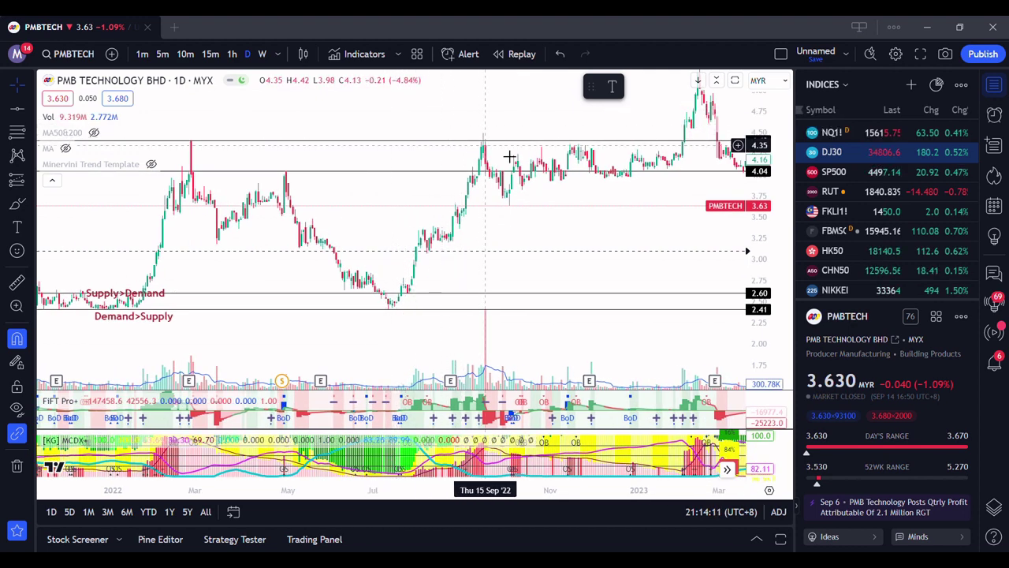
Examine the price action between the 4.04 and 4.40 lines from September 2022 to early 2023
scroll(483, 158, up, 3)
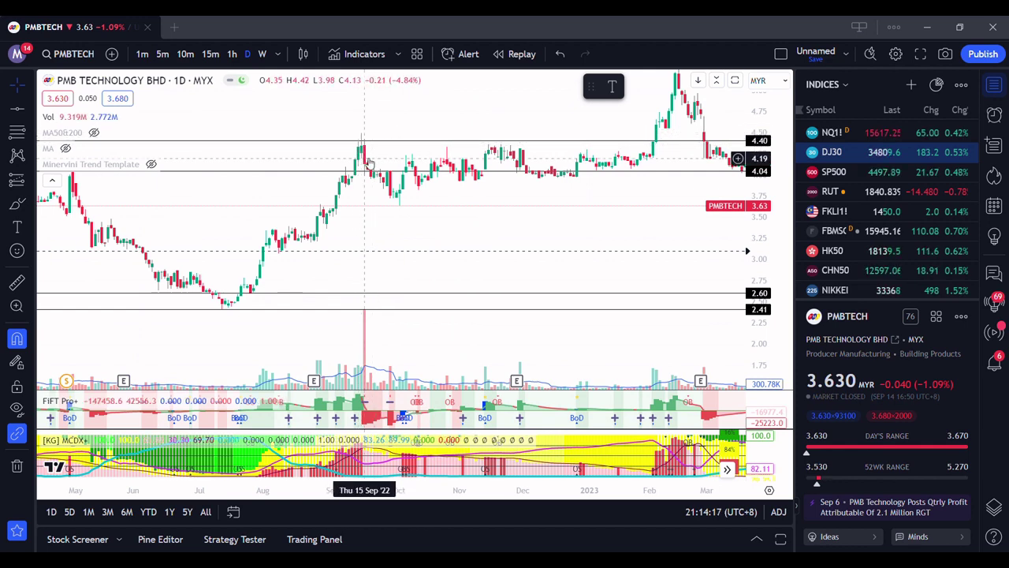
scroll(500, 205, right, 3)
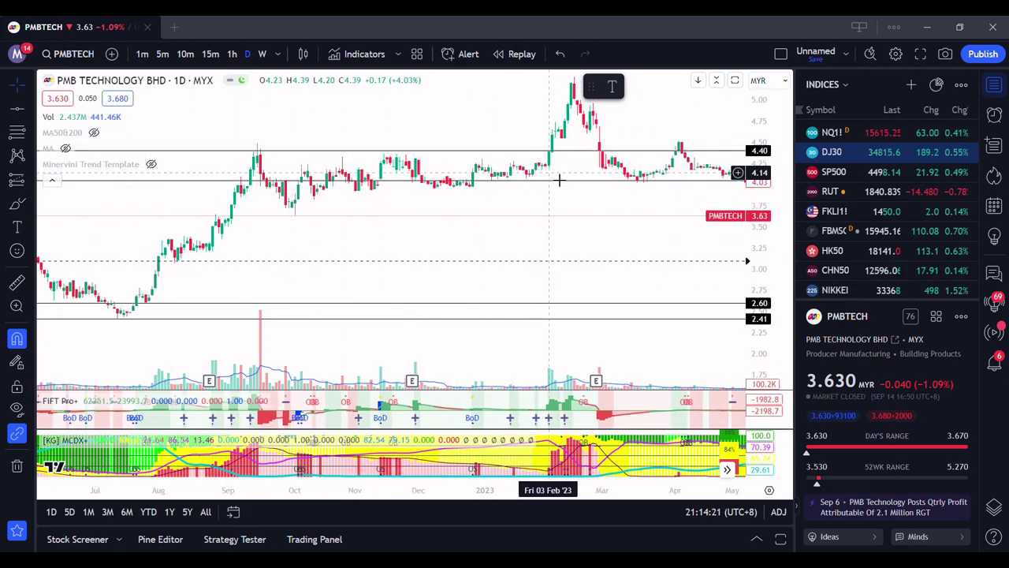
scroll(559, 180, left, 5)
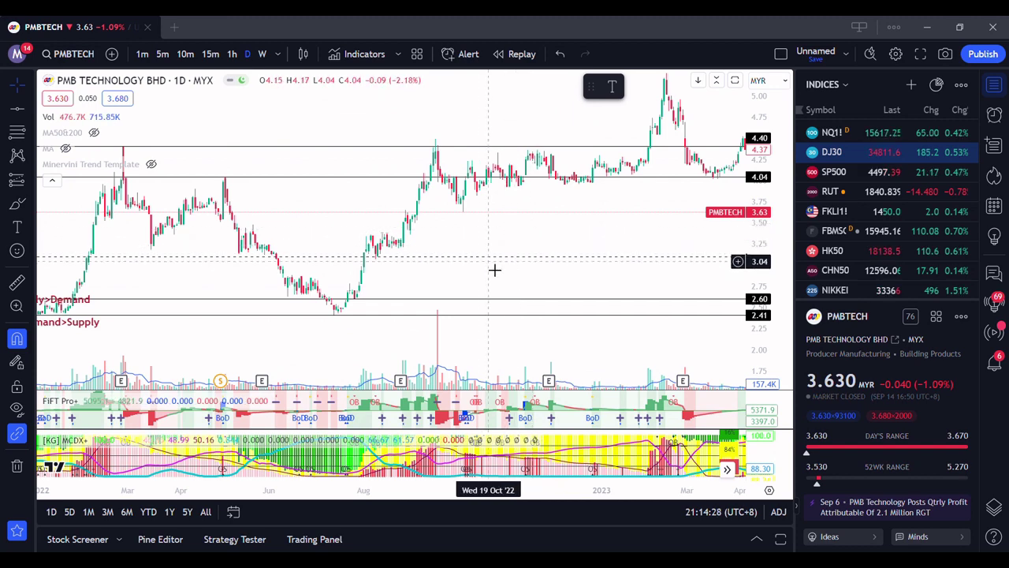
scroll(499, 256, right, 1)
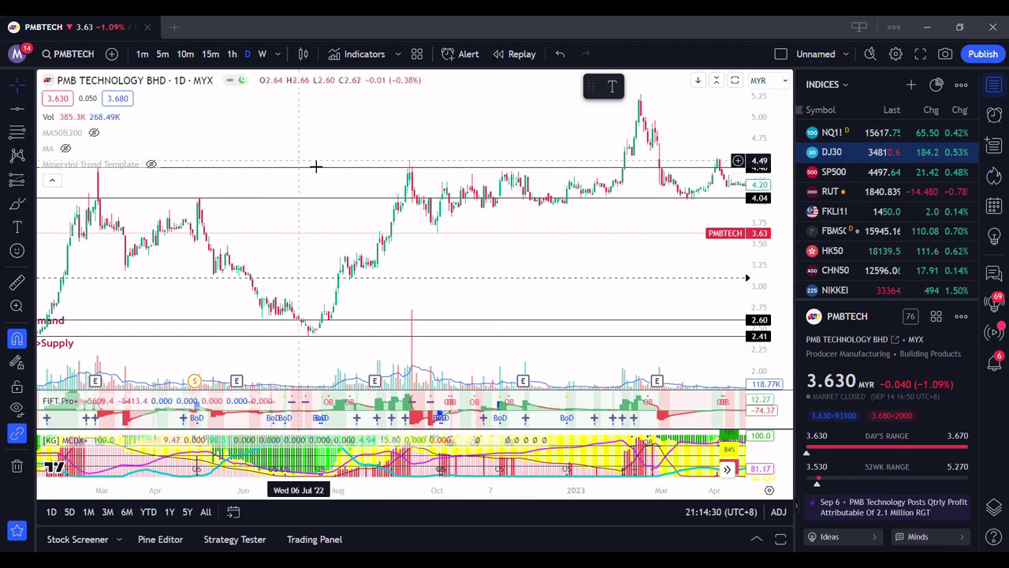
drag(315, 164, 431, 204)
scroll(472, 186, right, 3)
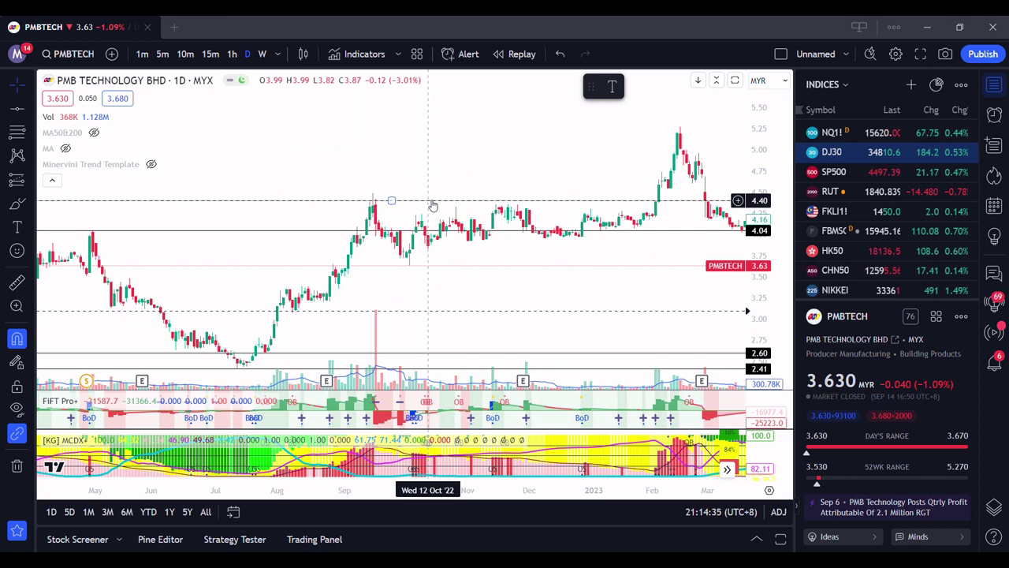
Try a horizontal ray aligned with the 4.40 resistance line, starting in June 2022, and delete it
click(21, 122)
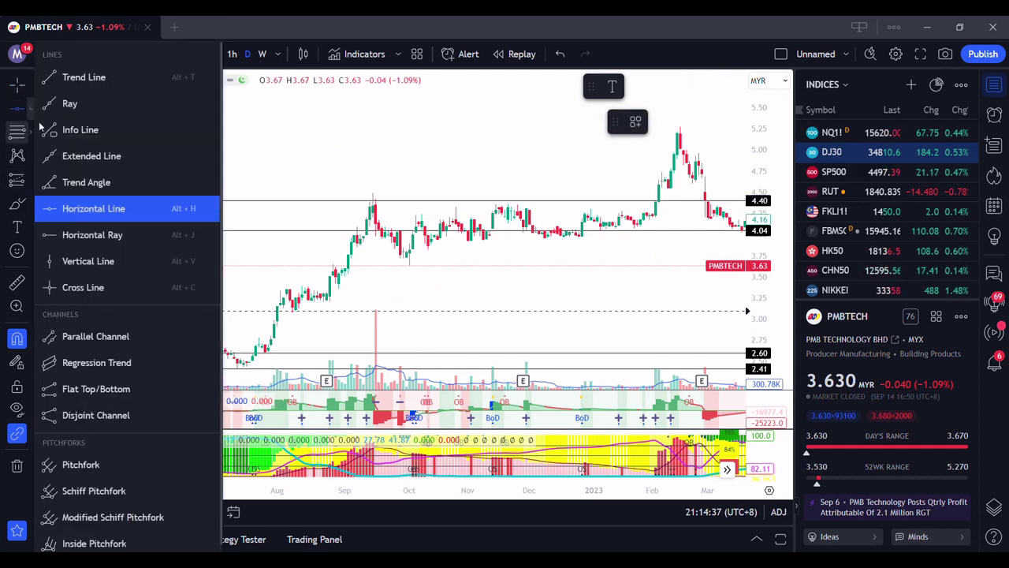
click(86, 234)
click(295, 193)
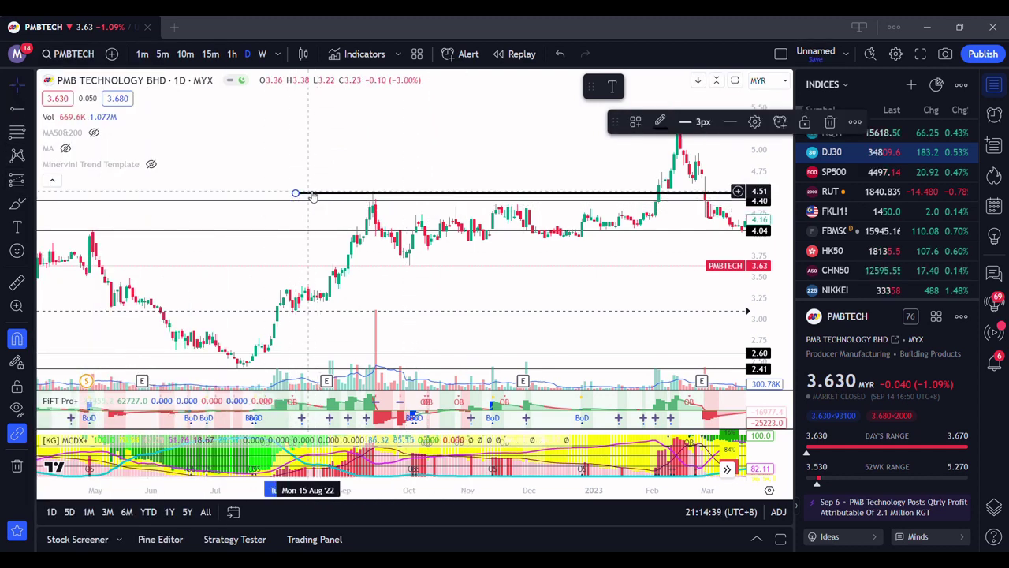
drag(349, 194, 225, 205)
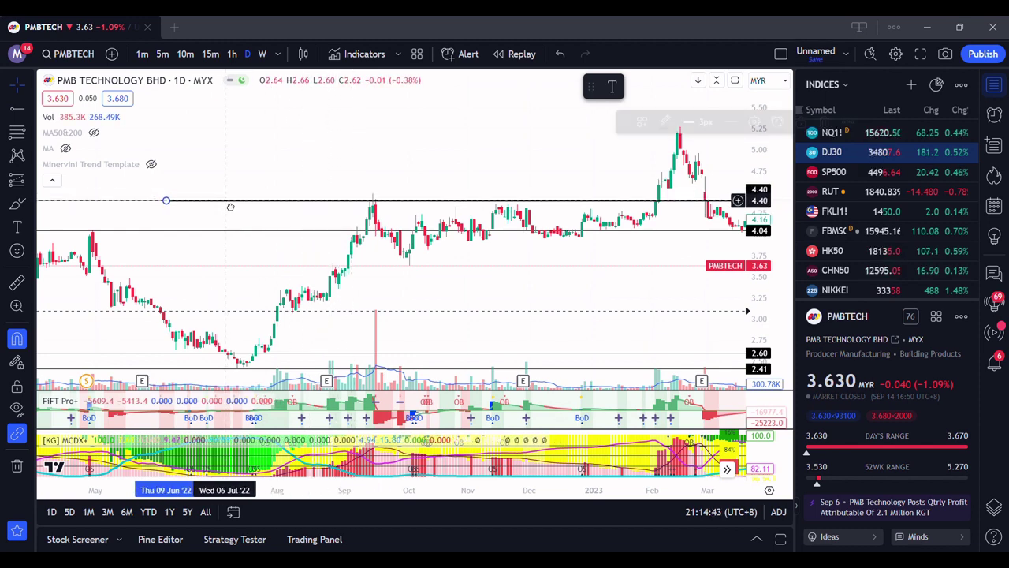
click(829, 124)
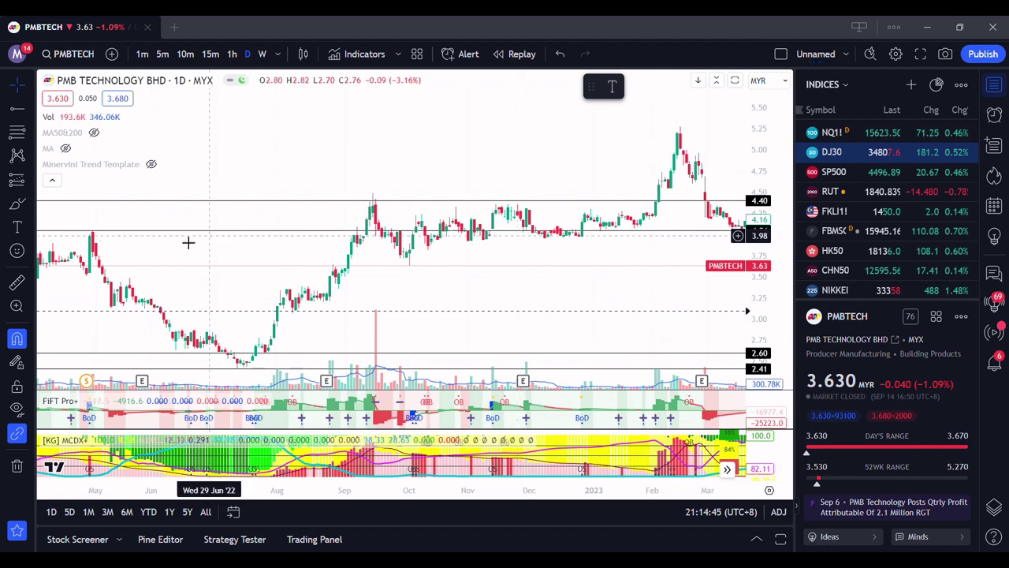
Draw a rectangle zone from about 4.39 to 4.75 above the resistance line, spanning 10 August 2022 to 18 January 2023
click(14, 111)
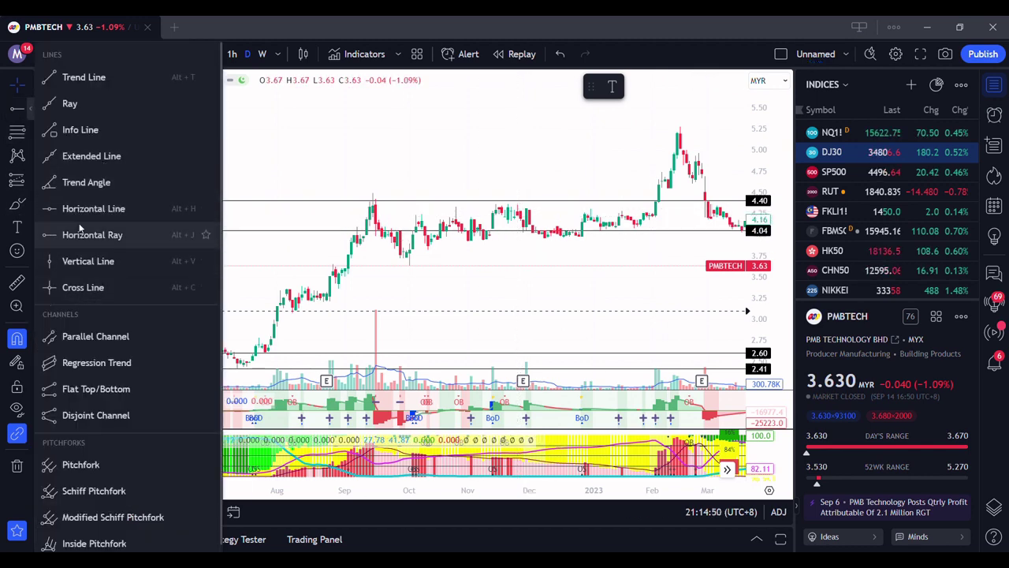
click(16, 203)
click(82, 299)
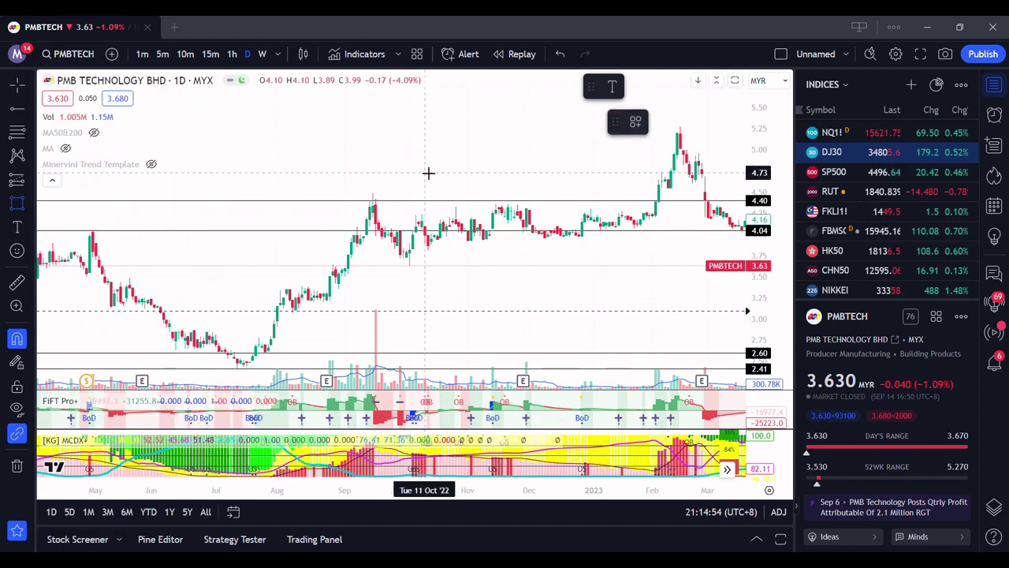
mouse_move(294, 180)
mouse_down()
mouse_move(618, 212)
mouse_move(643, 196)
mouse_move(633, 197)
mouse_up()
drag(473, 214, 476, 188)
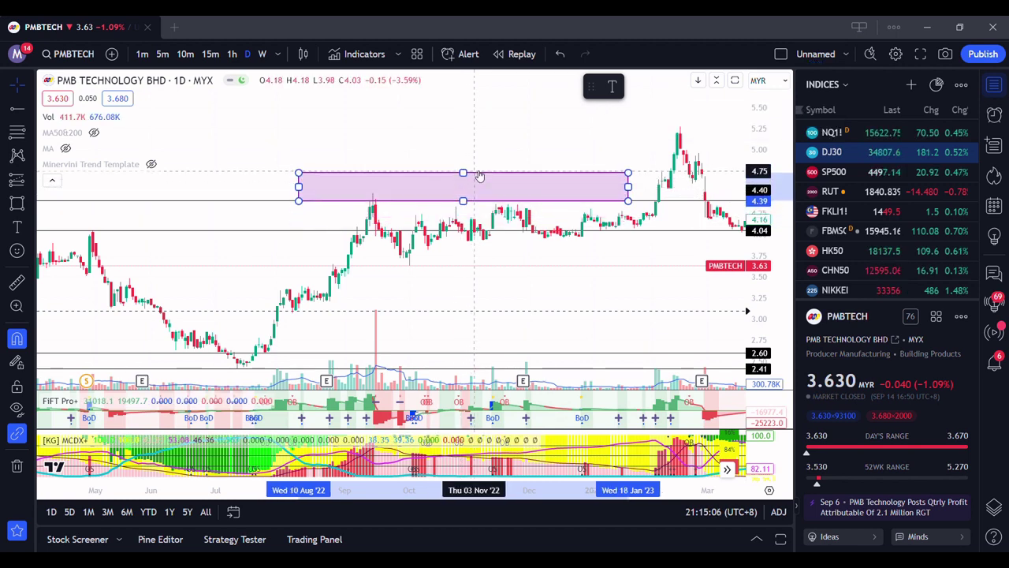
click(492, 159)
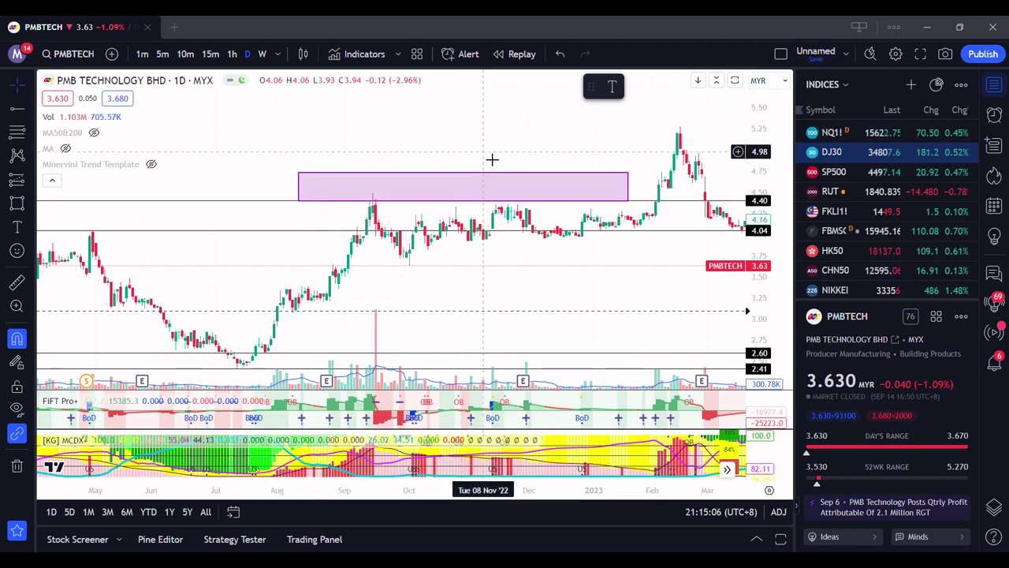
Delete the purple rectangle zone above the 4.40 resistance line
right_click(537, 148)
click(484, 146)
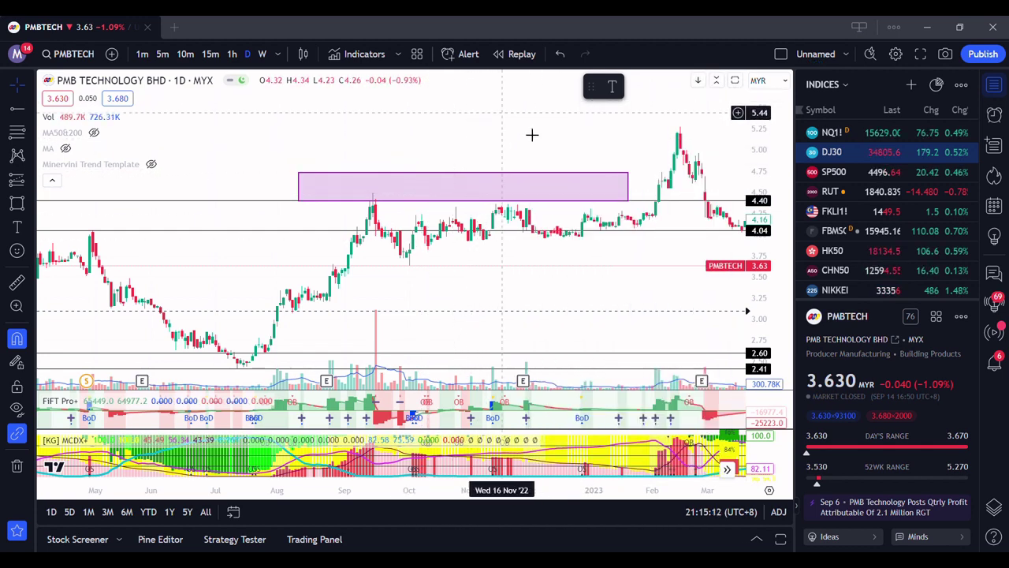
click(621, 186)
click(804, 121)
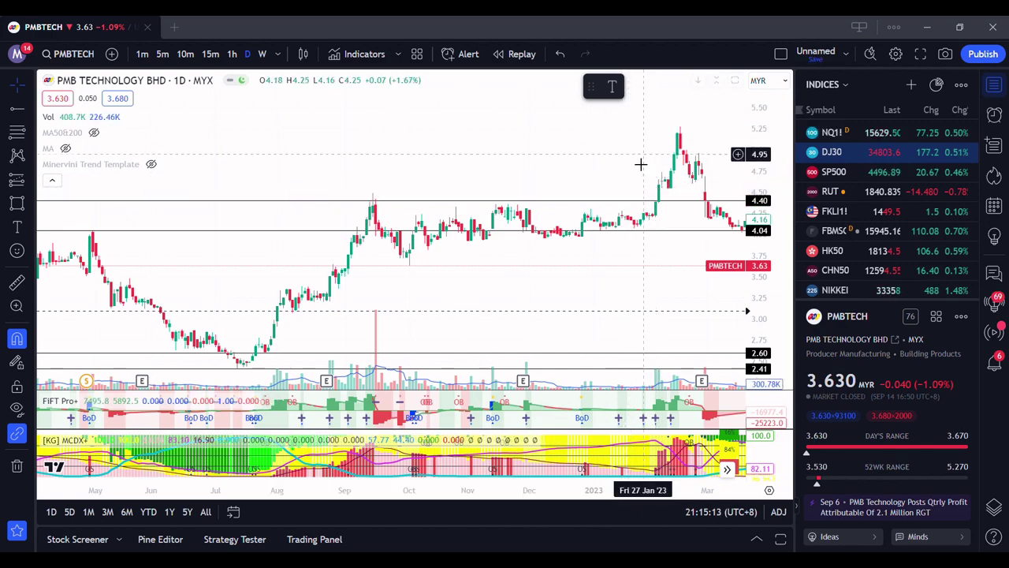
Underline the successive pullback lows around the 4.04 line from October 2022 to January 2023 with five blue brush strokes
drag(613, 176, 315, 213)
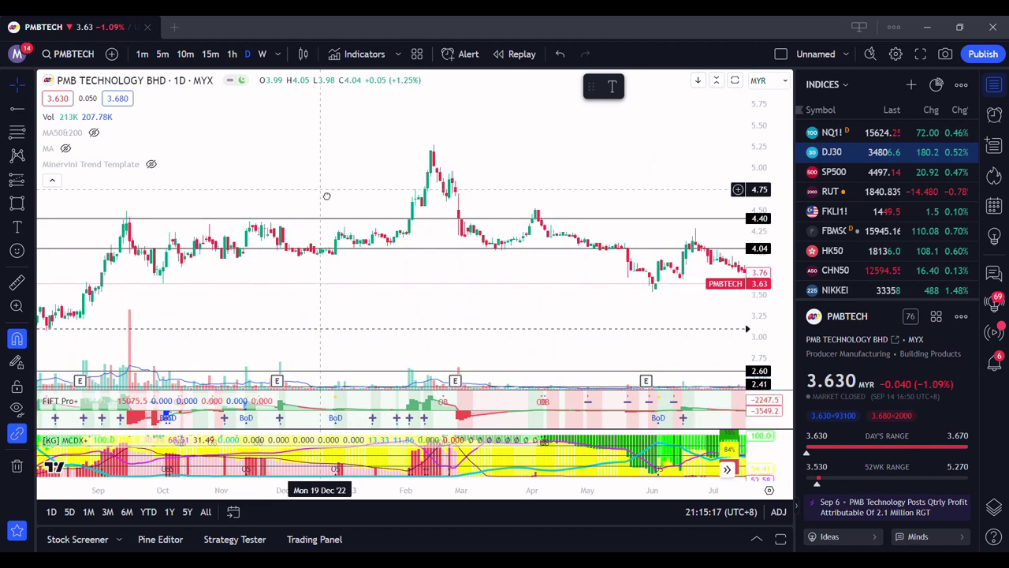
drag(394, 205, 281, 260)
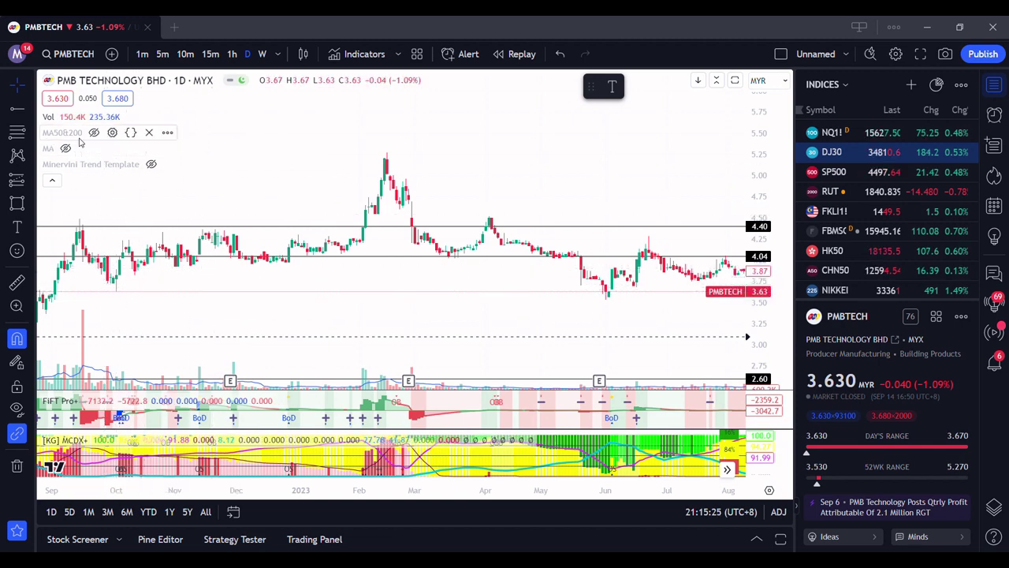
click(30, 110)
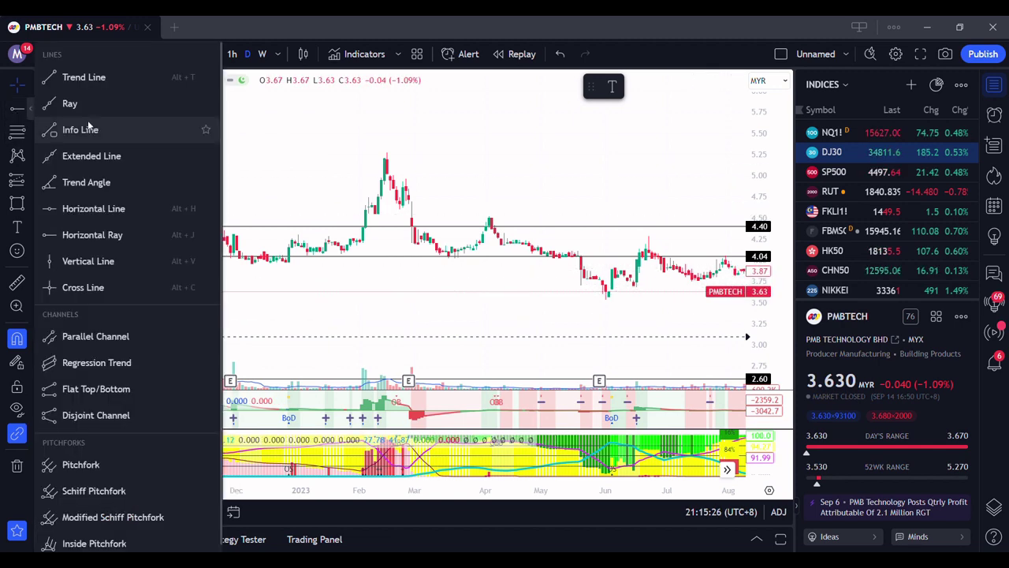
click(30, 227)
click(29, 204)
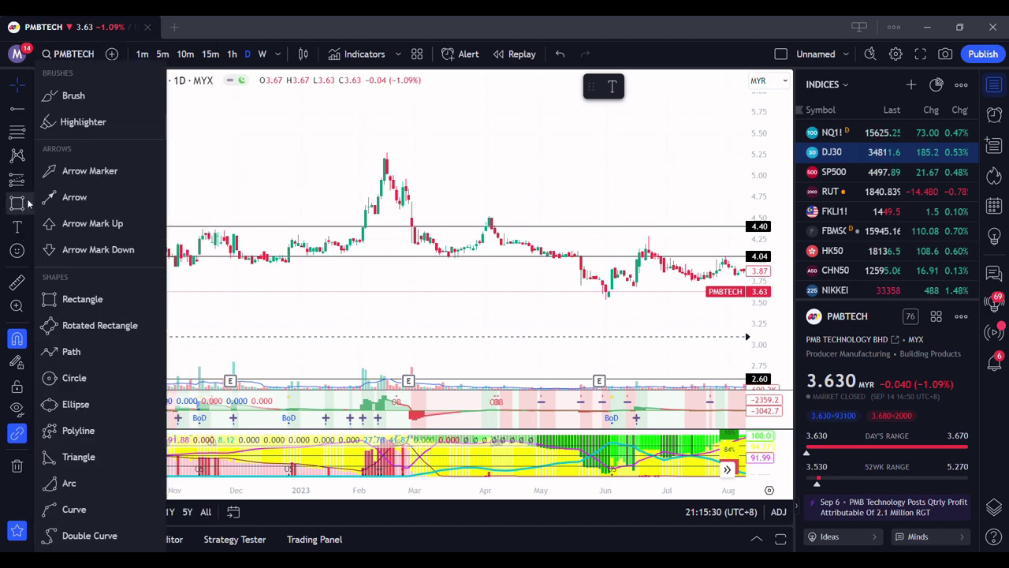
click(73, 95)
mouse_move(107, 280)
mouse_down()
mouse_move(131, 295)
mouse_move(152, 282)
mouse_up()
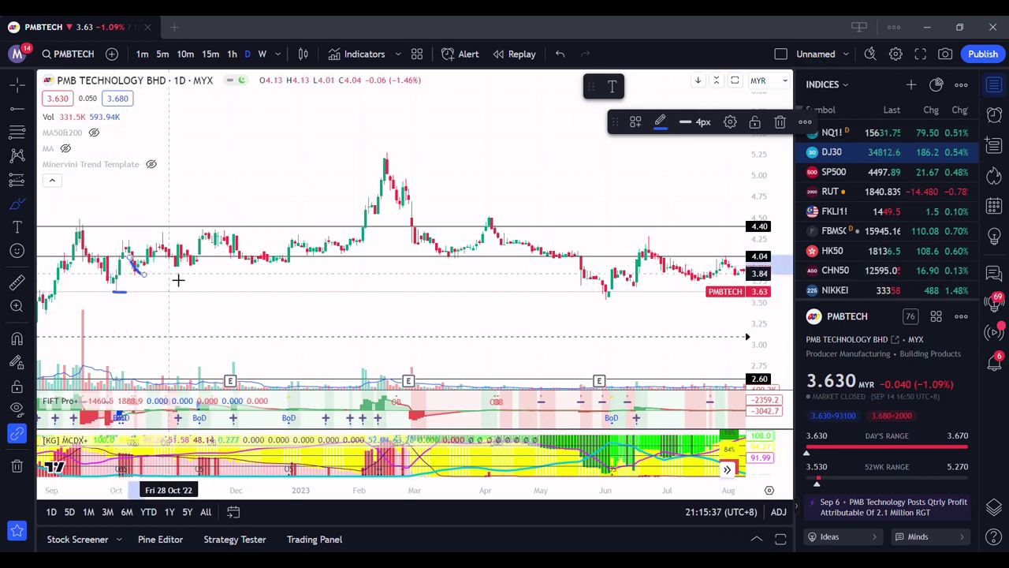
drag(175, 279, 210, 275)
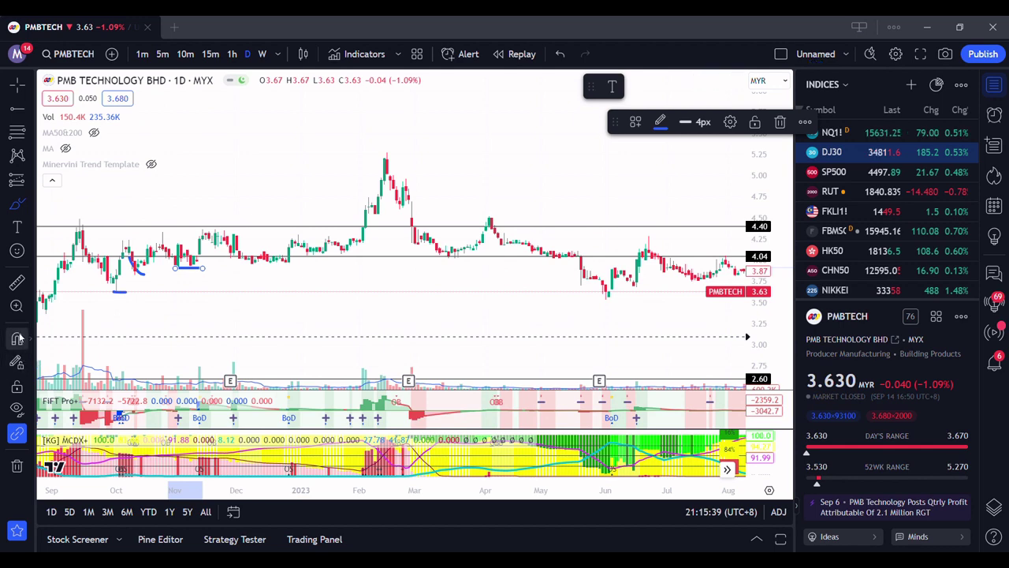
drag(255, 268, 352, 264)
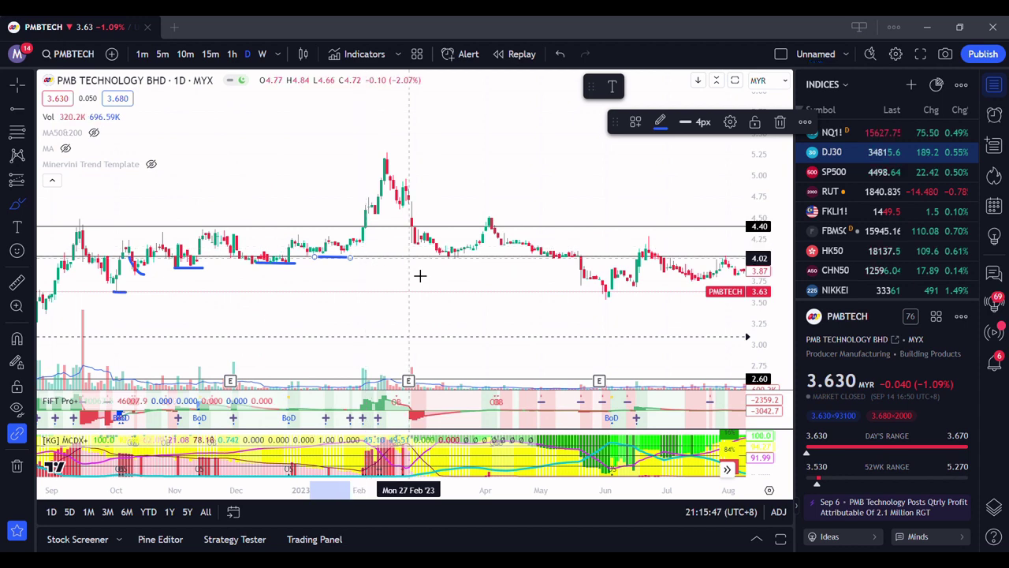
Delete the blue brush strokes beneath the January 2023 and December 2022 lows
drag(455, 236, 438, 198)
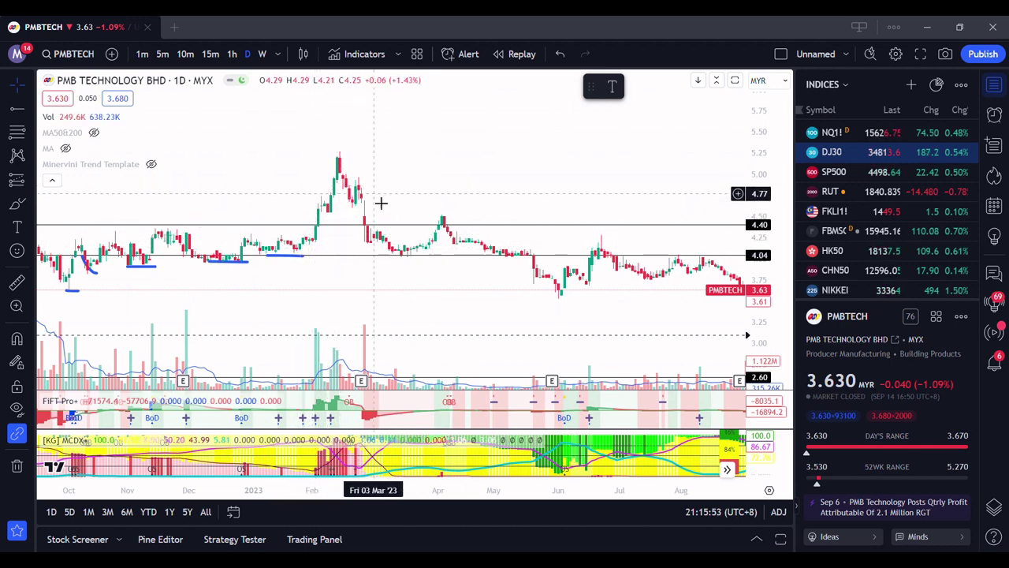
scroll(386, 220, up, 2)
drag(367, 179, 432, 199)
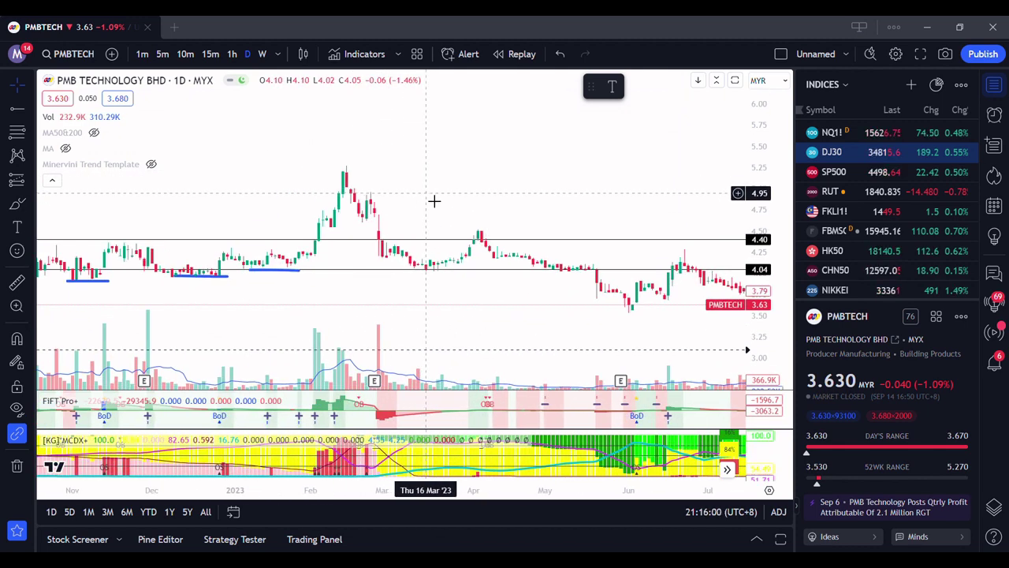
click(290, 280)
click(781, 123)
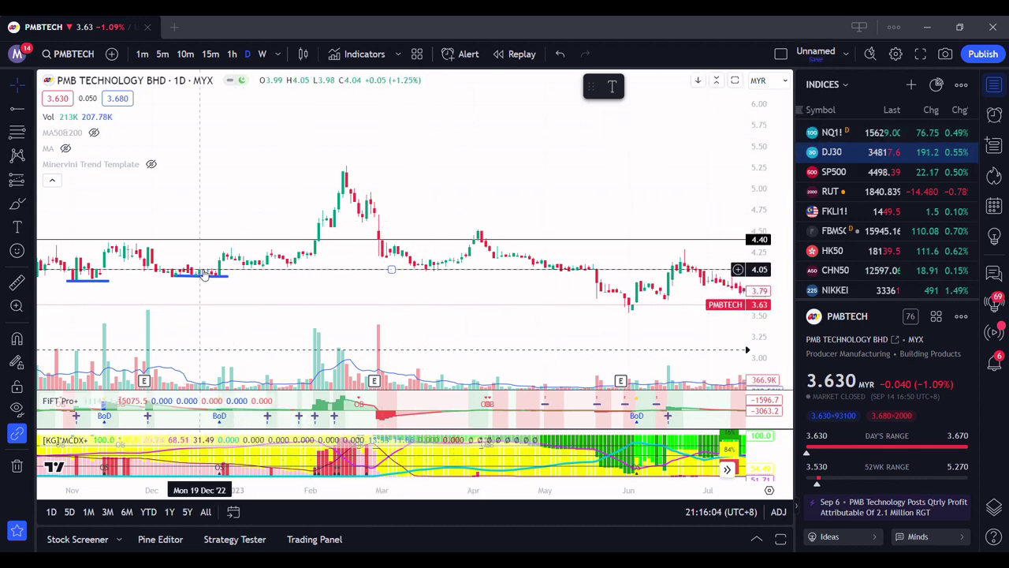
click(203, 274)
key(Delete)
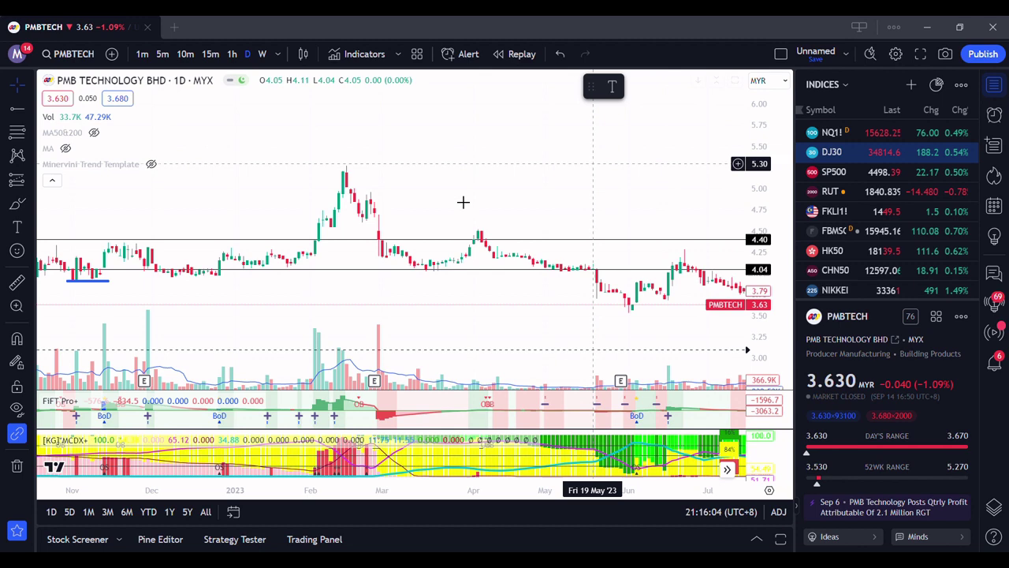
Delete the remaining blue brush strokes beneath the November and October 2022 lows
click(95, 280)
click(780, 124)
scroll(459, 194, left, 5)
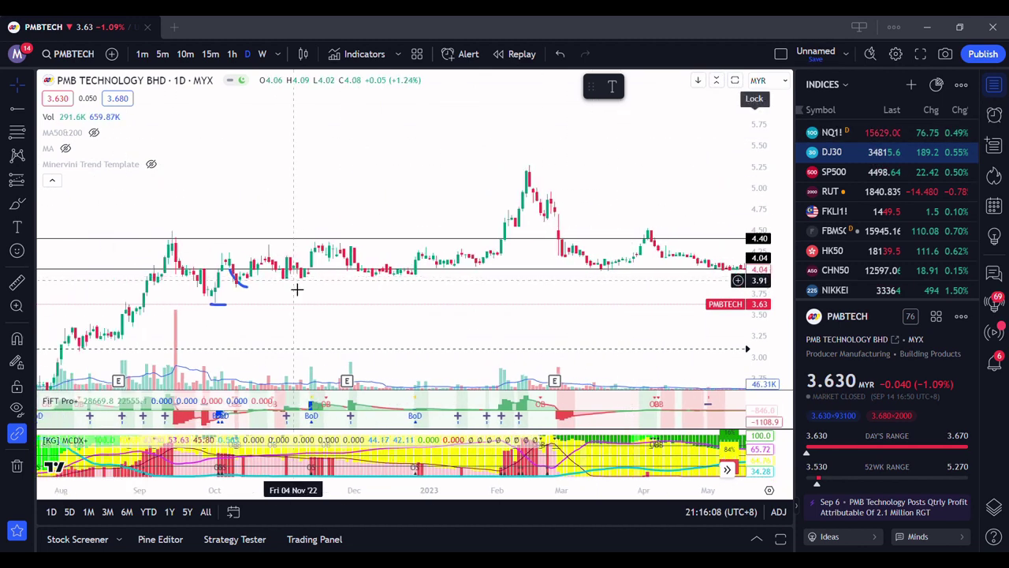
click(246, 287)
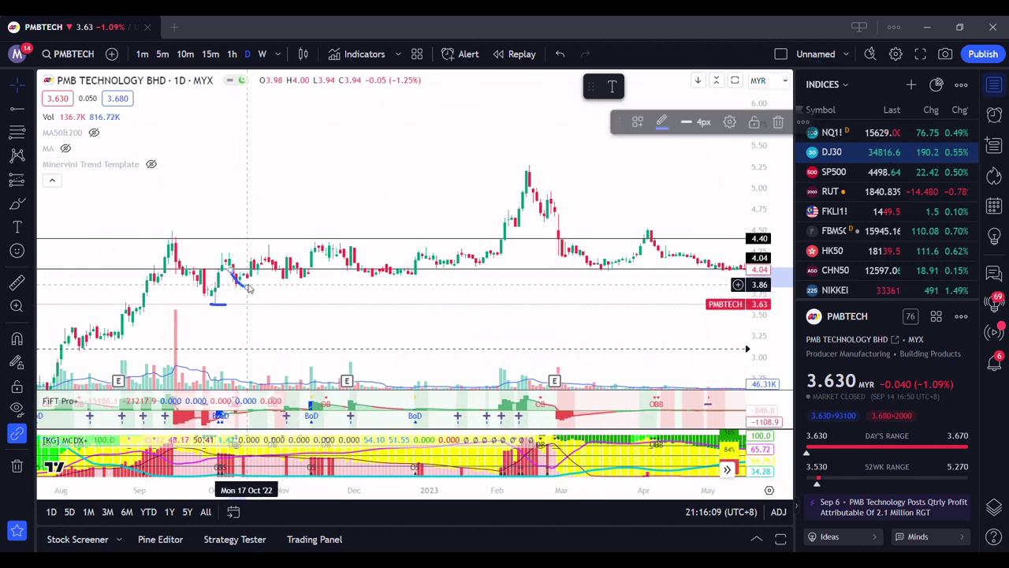
click(780, 123)
click(218, 303)
click(779, 123)
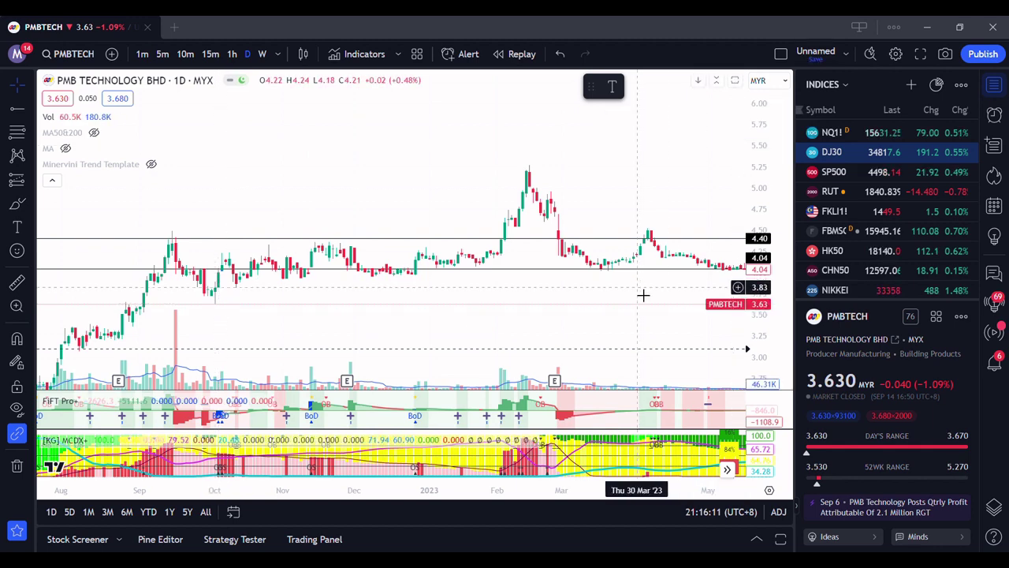
Examine how price reacts at the 4.04 and 4.40 lines from March 2022 to mid-2023
scroll(457, 284, left, 5)
scroll(463, 277, down, 2)
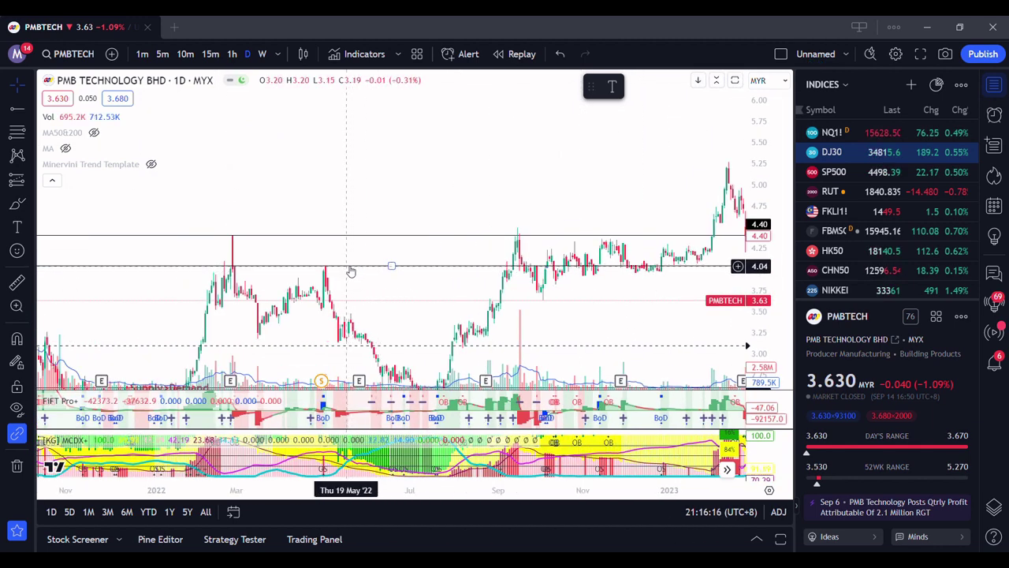
scroll(410, 268, up, 2)
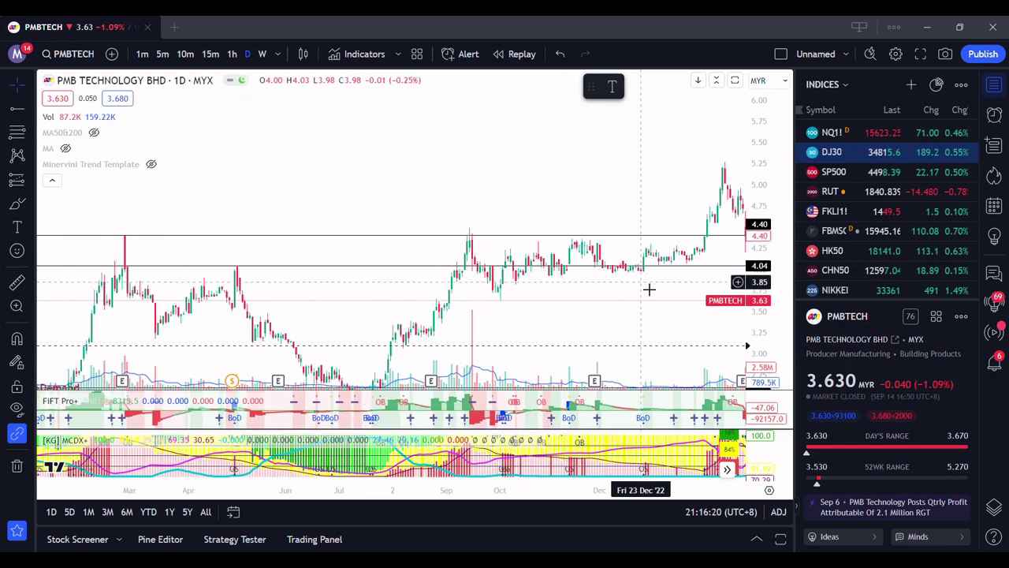
drag(676, 289, 408, 292)
scroll(511, 294, up, 3)
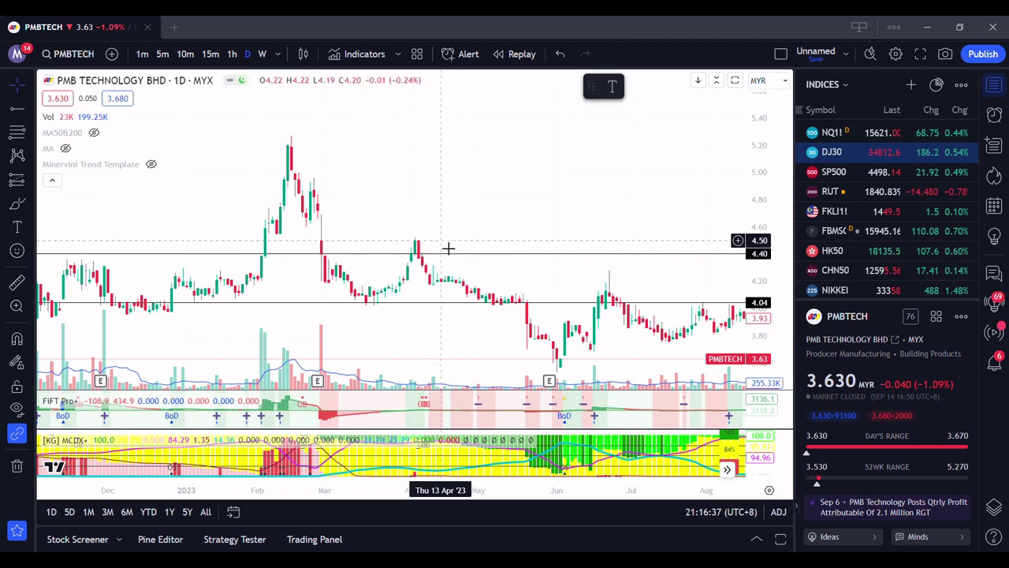
scroll(446, 259, down, 3)
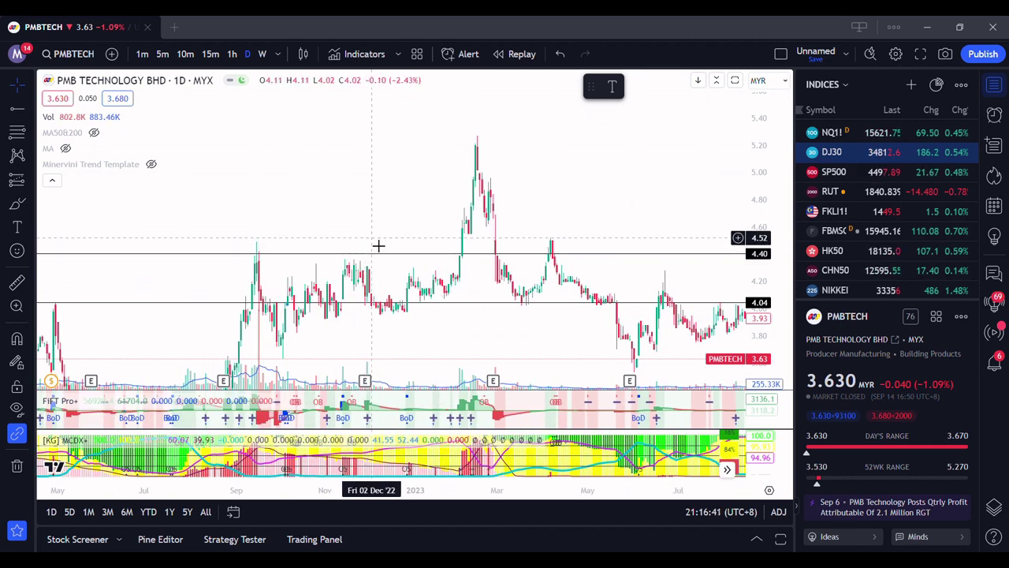
scroll(377, 244, up, 3)
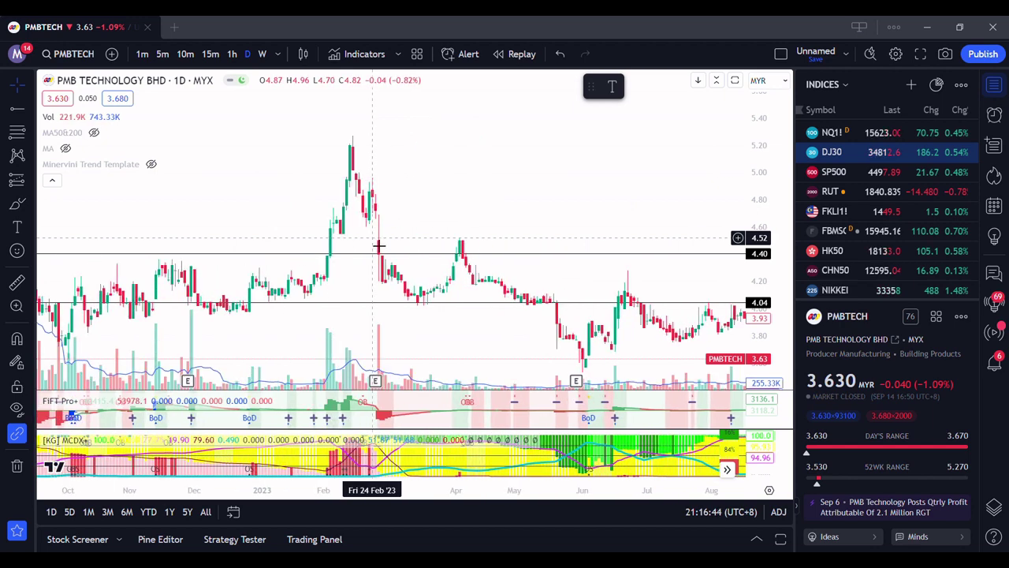
Examine the price action around the 4.04 line from May to September 2023, including the drop below it and the retests
scroll(379, 247, up, 2)
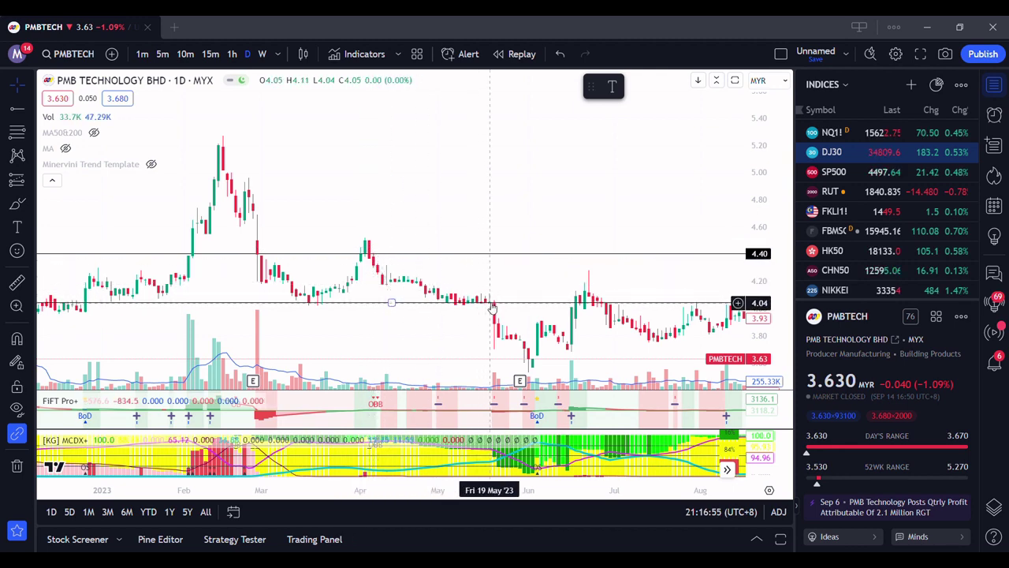
scroll(469, 290, up, 2)
drag(758, 286, 470, 270)
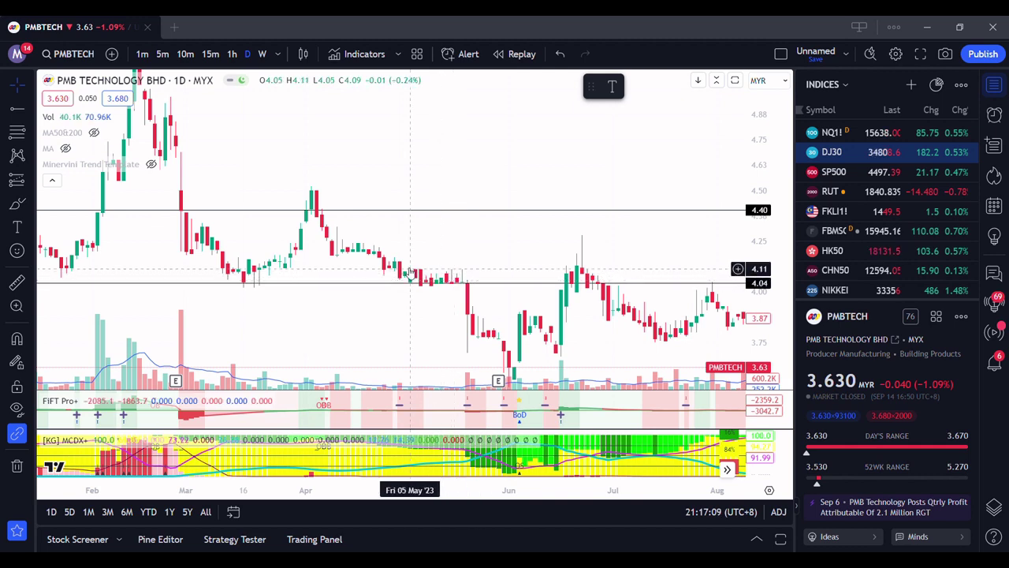
drag(544, 276, 477, 272)
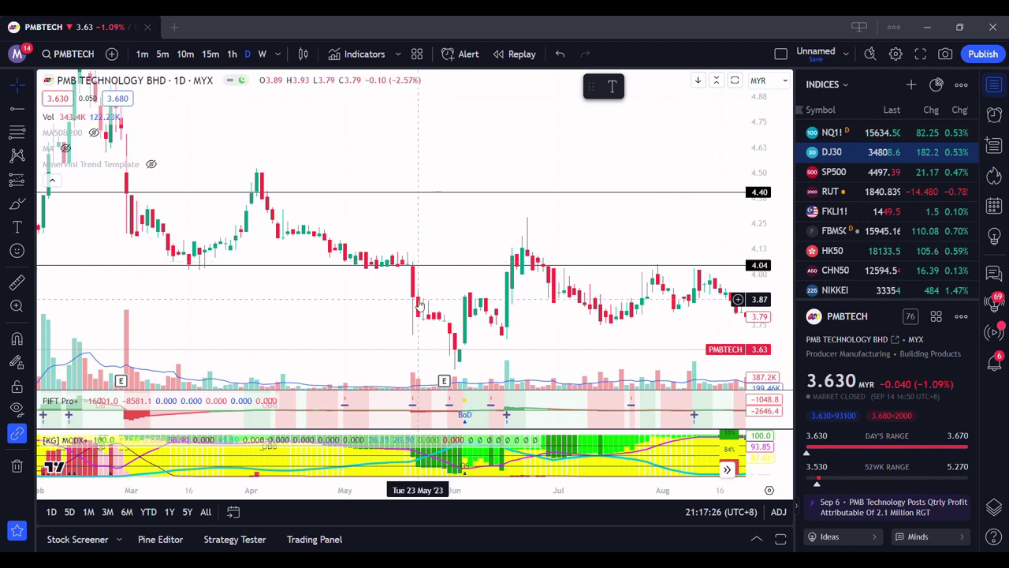
drag(387, 331, 338, 248)
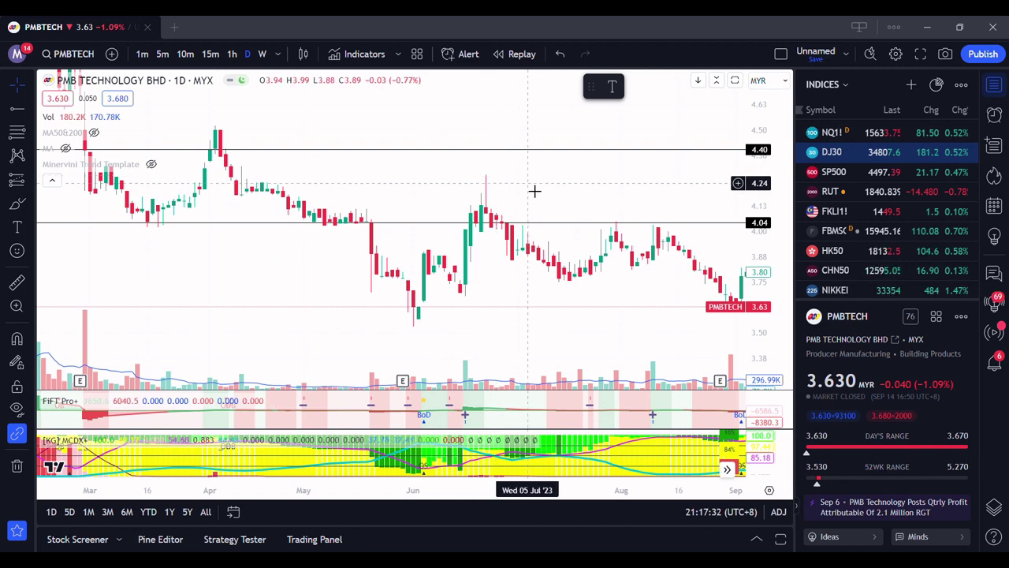
scroll(534, 189, down, 5)
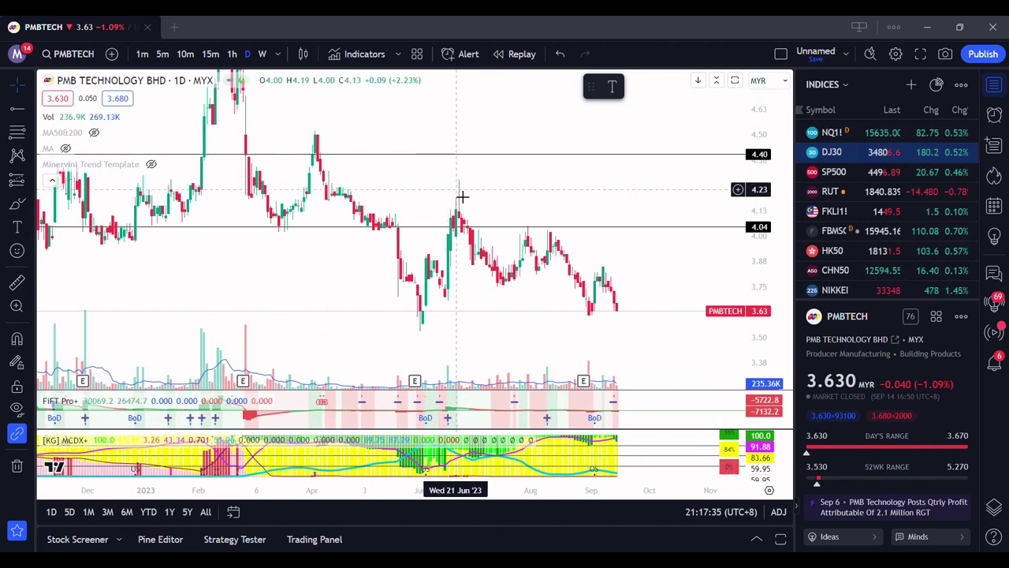
scroll(462, 196, left, 3)
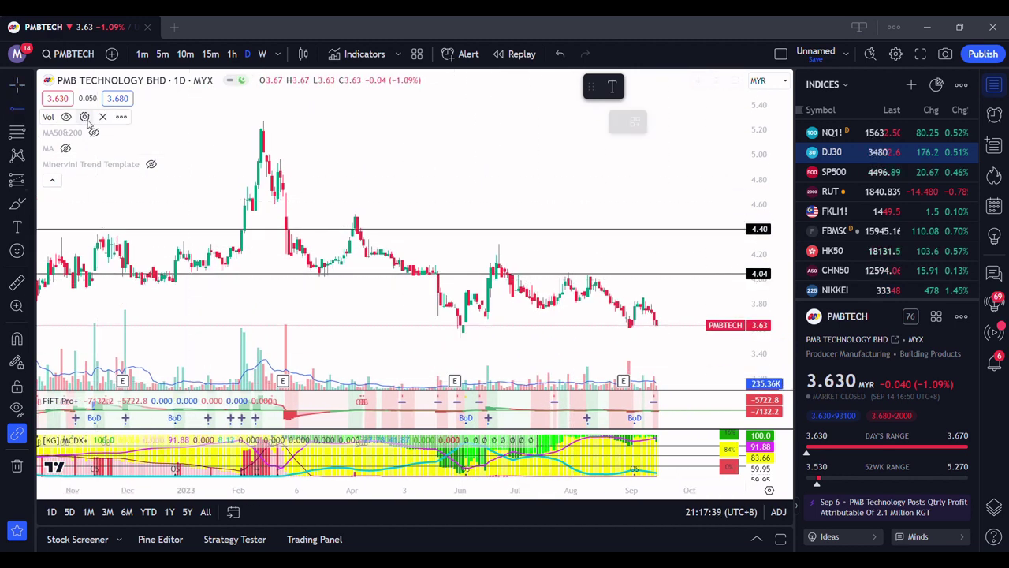
Draw a descending trend line from above the peak at 22 February 2023 to about 3.79 at 28 September 2023
click(24, 118)
click(84, 74)
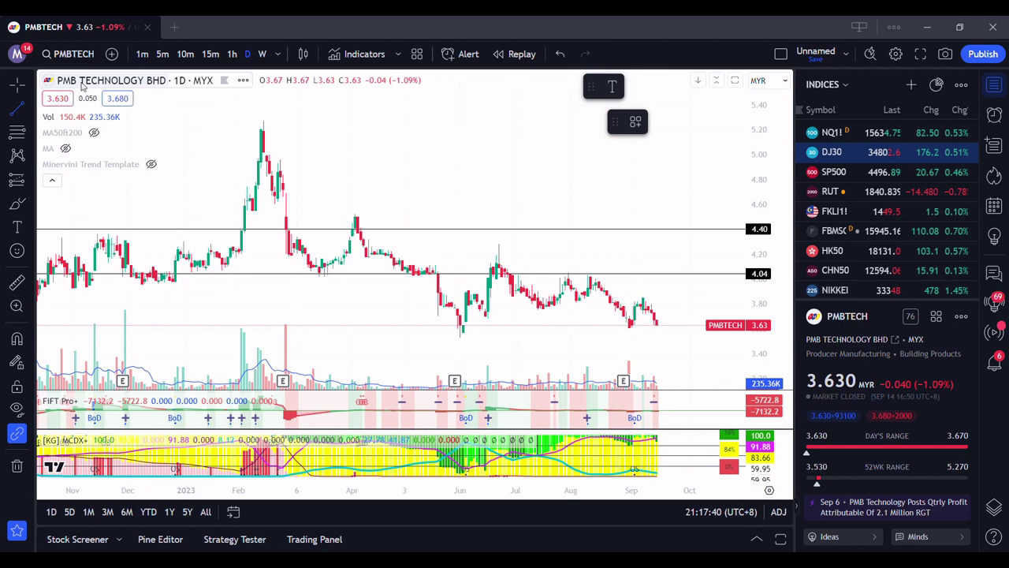
click(275, 116)
click(684, 304)
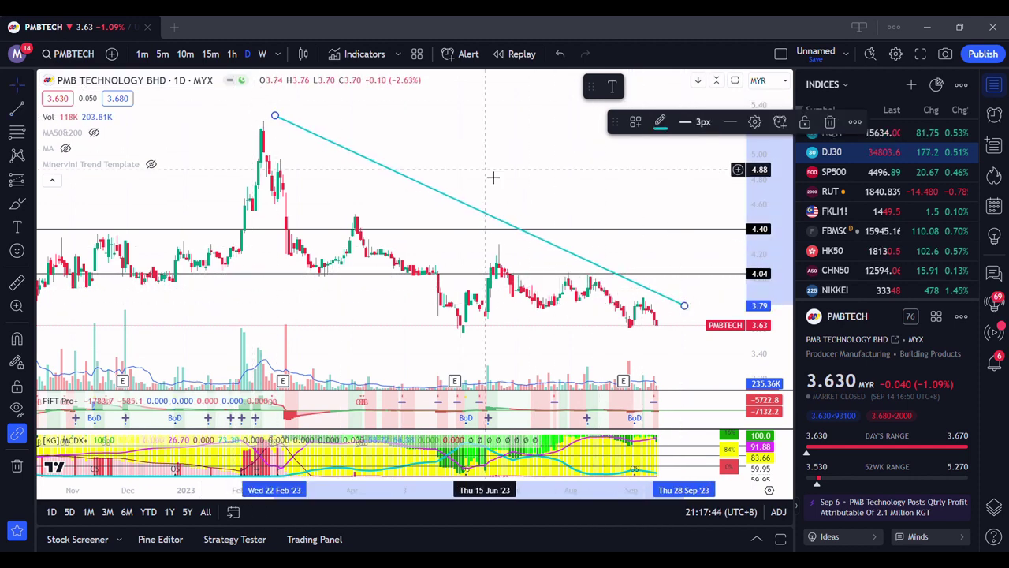
click(408, 255)
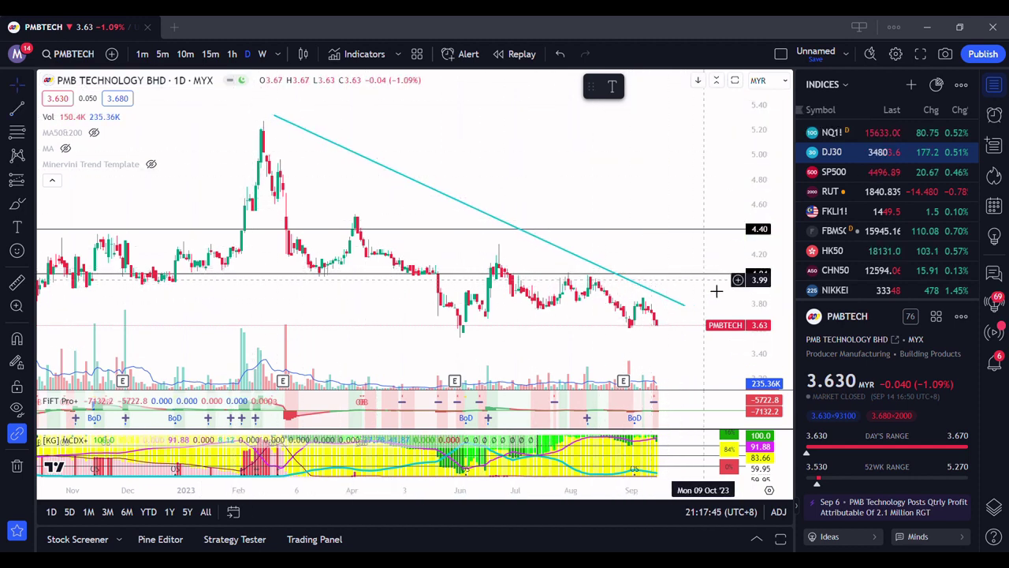
Brush two roughly horizontal lines, at about 5.3 labelled R and about 4.5 labelled S, in the space beside the descending trend line
scroll(623, 335, down, 3)
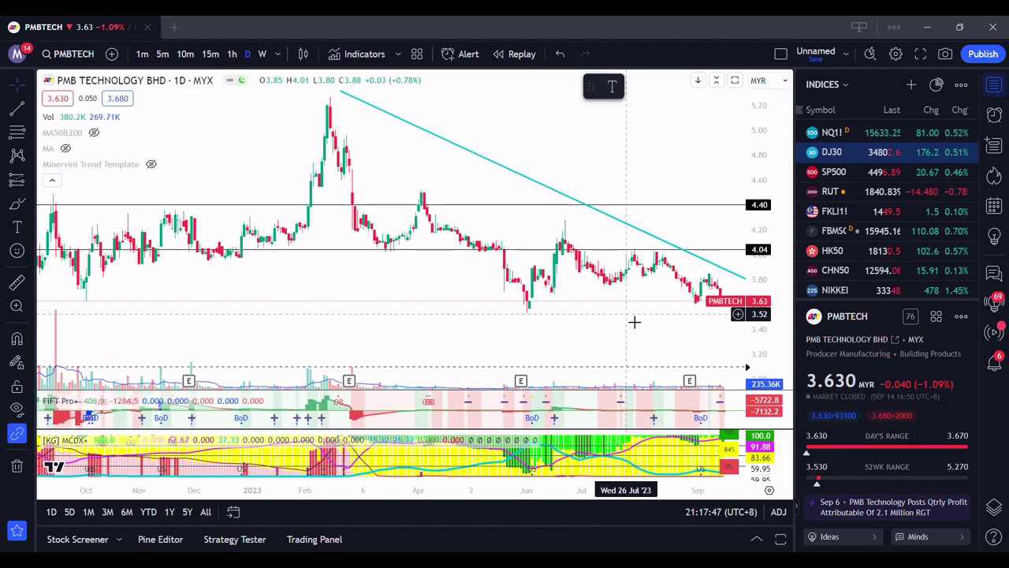
scroll(473, 308, up, 3)
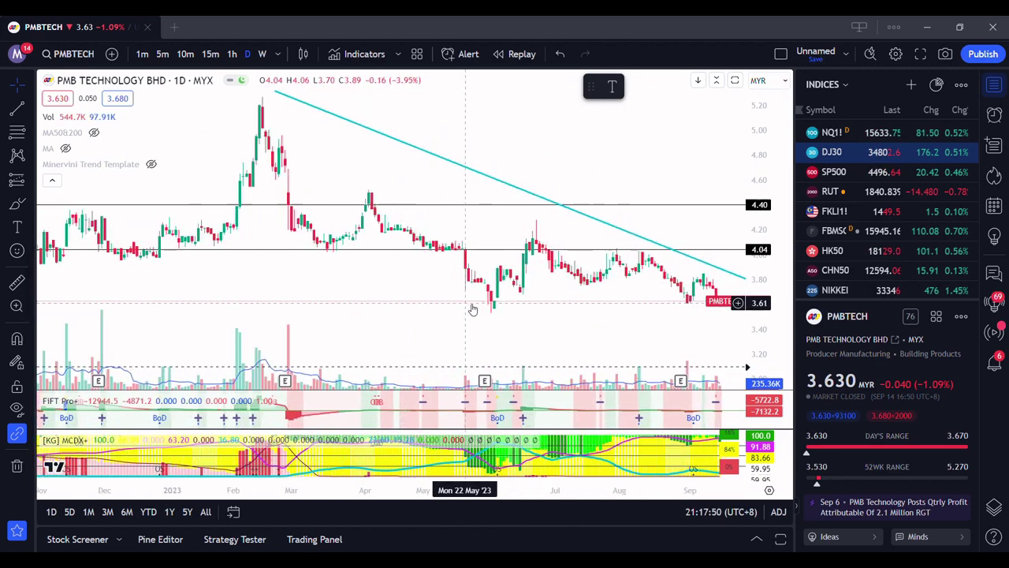
scroll(501, 332, right, 1)
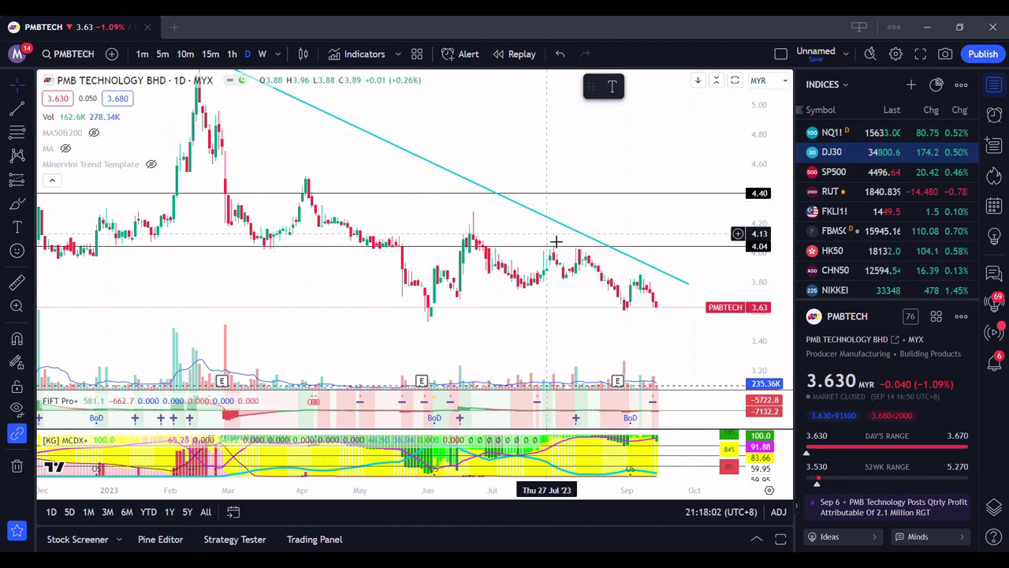
drag(748, 171, 338, 360)
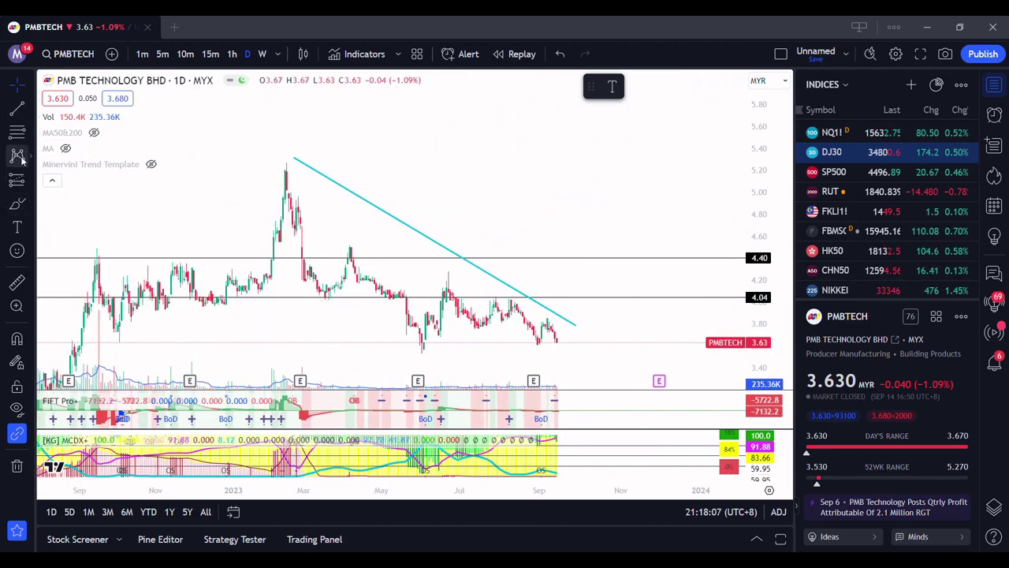
click(17, 203)
drag(440, 156, 673, 163)
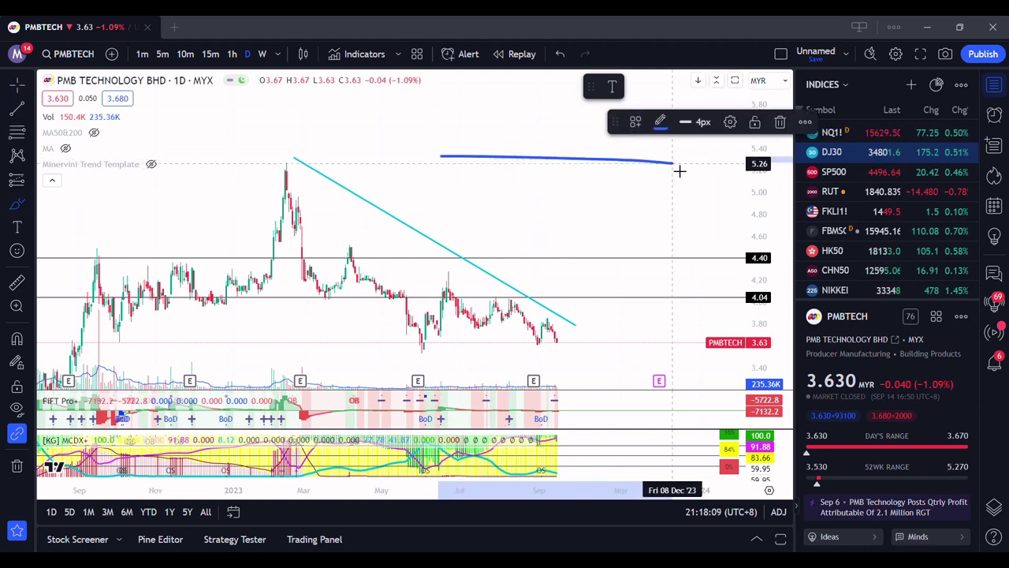
drag(435, 246, 655, 246)
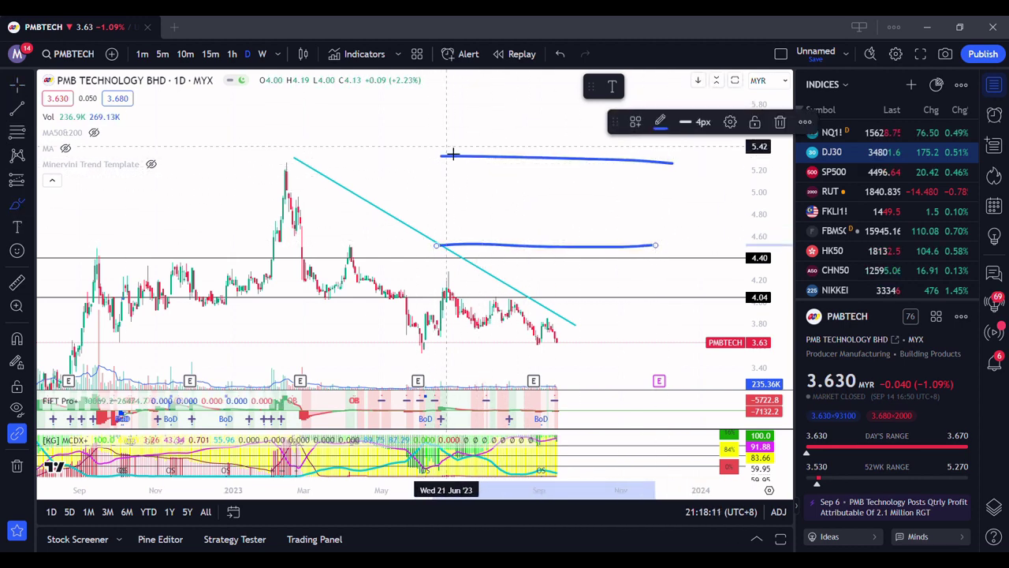
drag(443, 148, 456, 144)
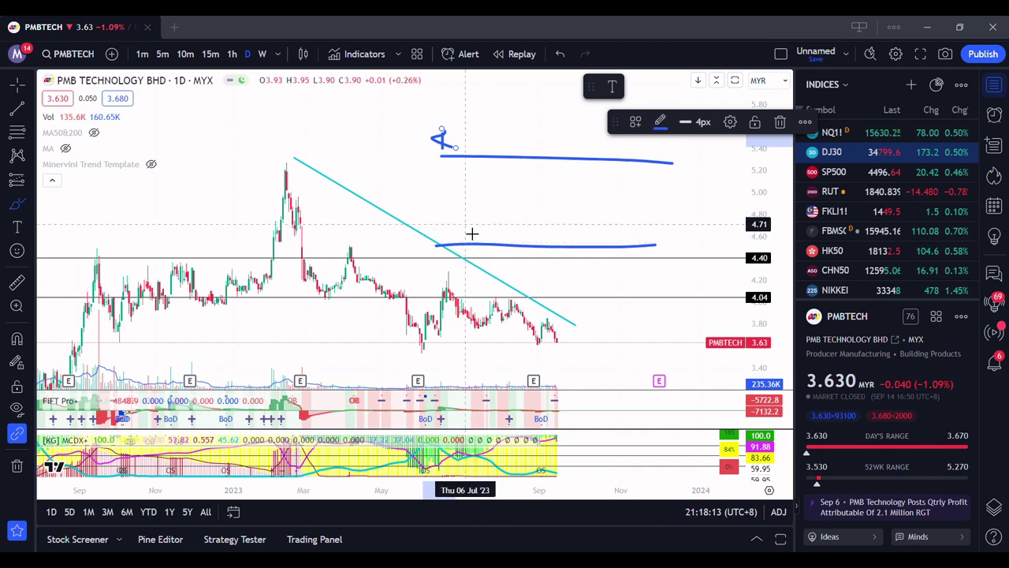
drag(466, 223, 443, 249)
Sketch a price path bouncing between the R and S lines and one crossing above R and falling below S, removing each sketch
mouse_move(445, 160)
mouse_down()
mouse_move(471, 231)
mouse_move(482, 163)
mouse_move(512, 237)
mouse_move(543, 184)
mouse_move(599, 167)
mouse_move(659, 177)
mouse_up()
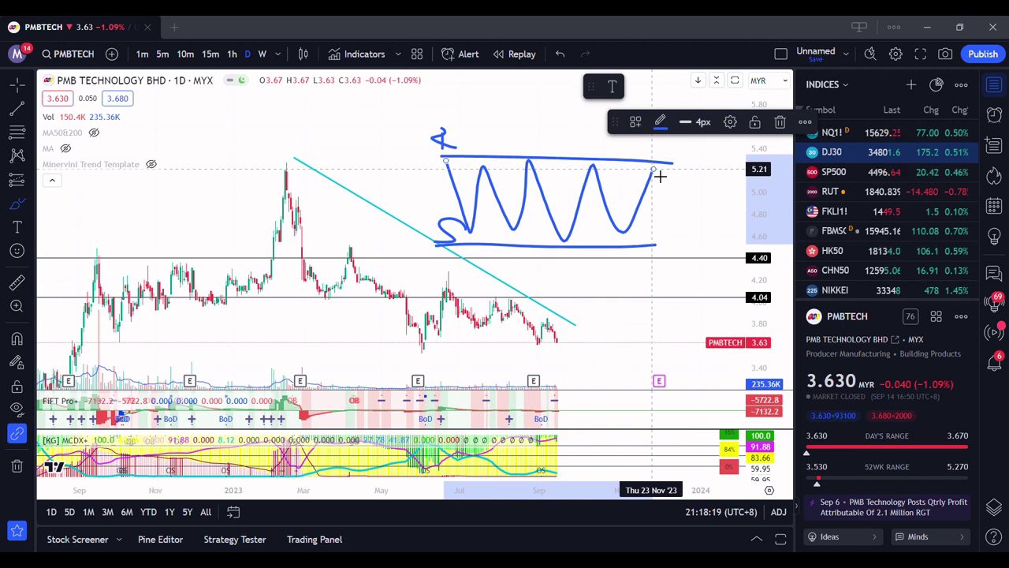
key(ctrl+z)
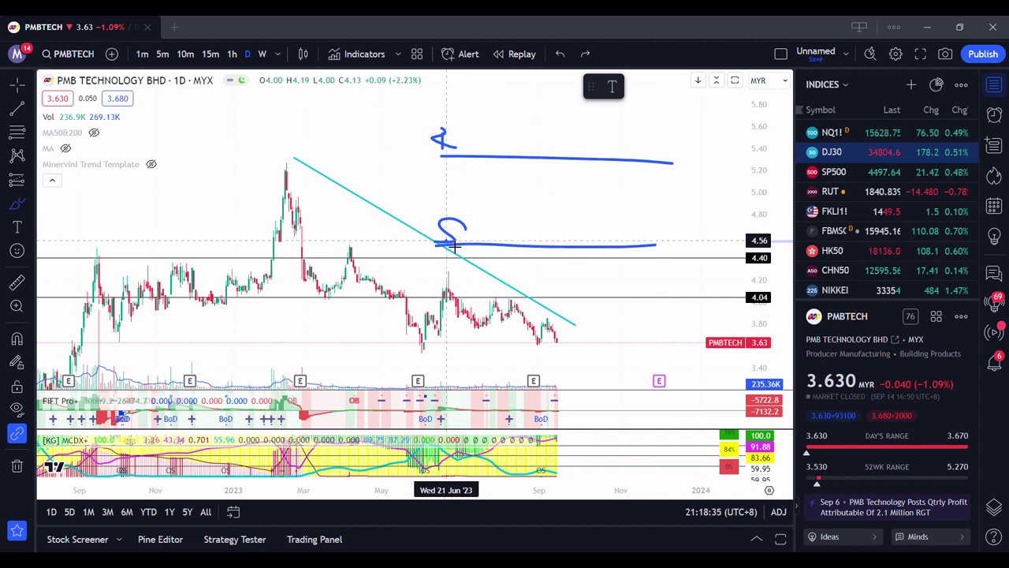
mouse_move(455, 247)
mouse_down()
mouse_move(506, 186)
mouse_move(514, 230)
mouse_move(563, 158)
mouse_move(581, 187)
mouse_move(613, 144)
mouse_move(652, 191)
mouse_move(679, 266)
mouse_move(720, 247)
mouse_up()
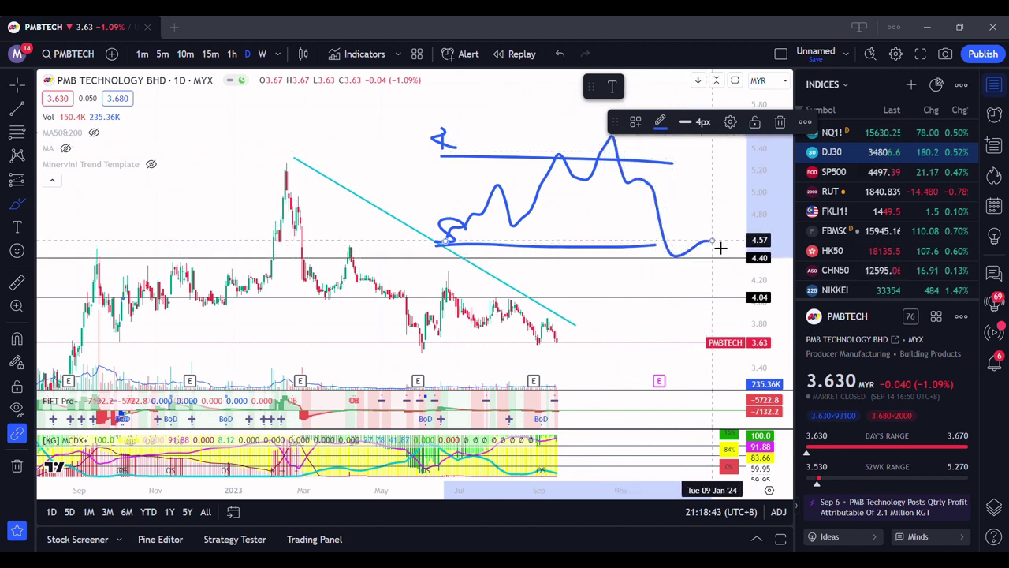
click(780, 121)
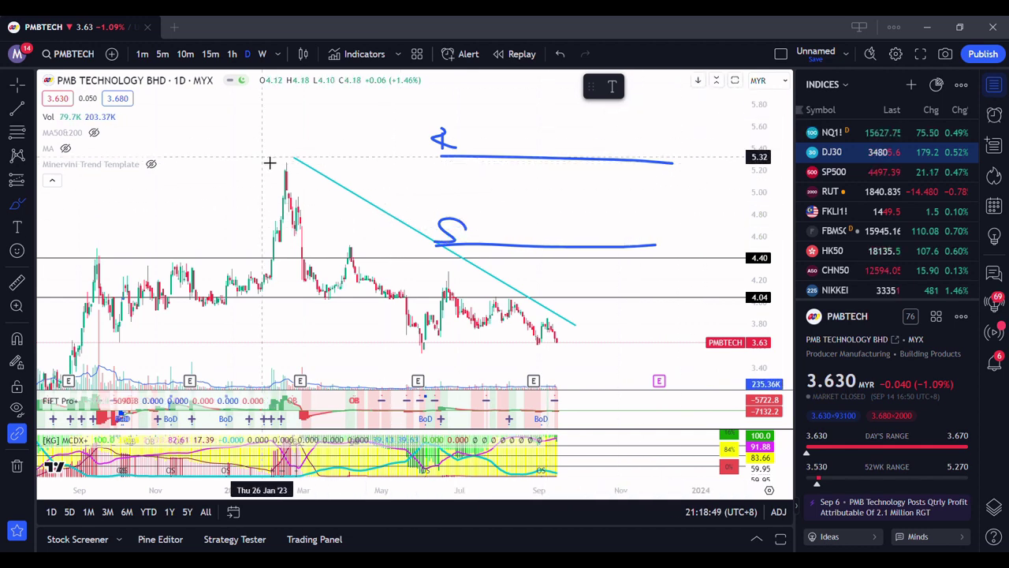
Handwrite an abbreviation starting with R above the February 2023 peak and erase its strokes
mouse_move(234, 120)
mouse_down()
mouse_move(237, 161)
mouse_move(236, 142)
mouse_move(285, 158)
mouse_up()
mouse_move(290, 118)
mouse_down()
mouse_move(292, 158)
mouse_move(285, 136)
mouse_up()
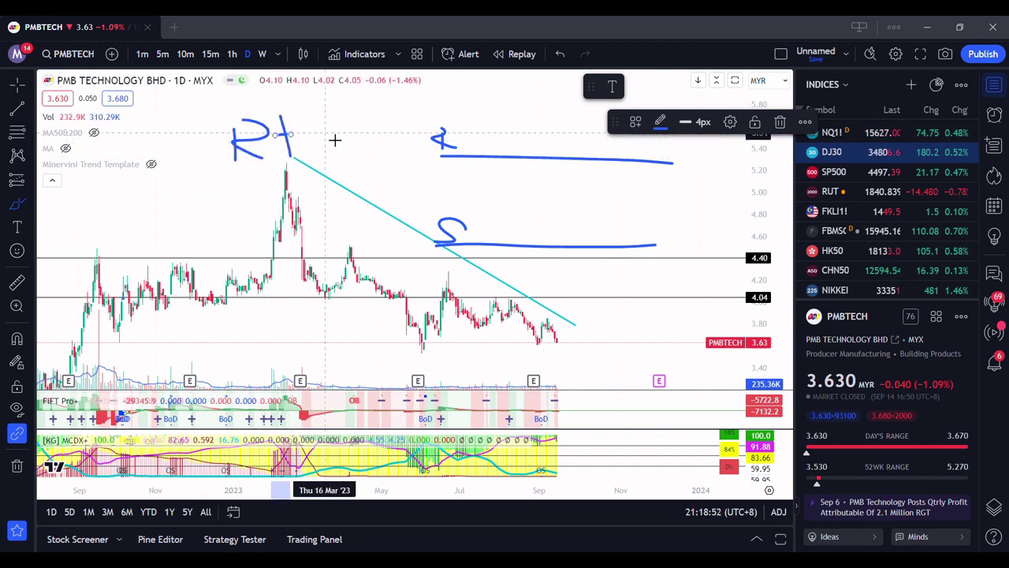
key(ctrl+z)
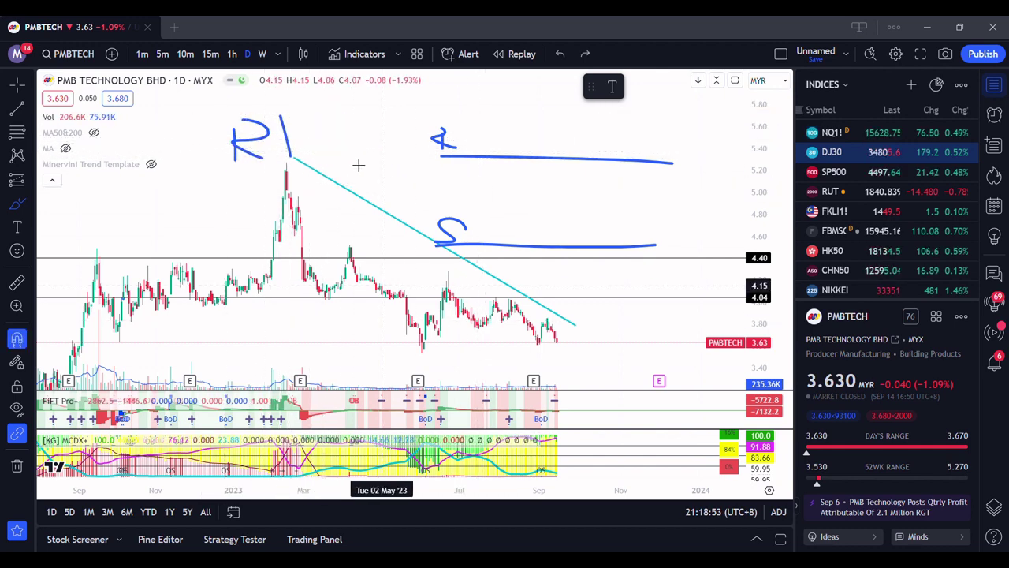
key(ctrl+z)
key(ctrl+z)
Handwrite an abbreviation starting with S above the February 2023 peak and erase its strokes
mouse_move(239, 126)
mouse_down()
mouse_move(198, 165)
mouse_move(259, 164)
mouse_move(276, 149)
mouse_up()
mouse_move(296, 132)
mouse_down()
mouse_move(296, 166)
mouse_move(299, 150)
mouse_move(316, 167)
mouse_up()
key(ctrl+z)
key(ctrl+z)
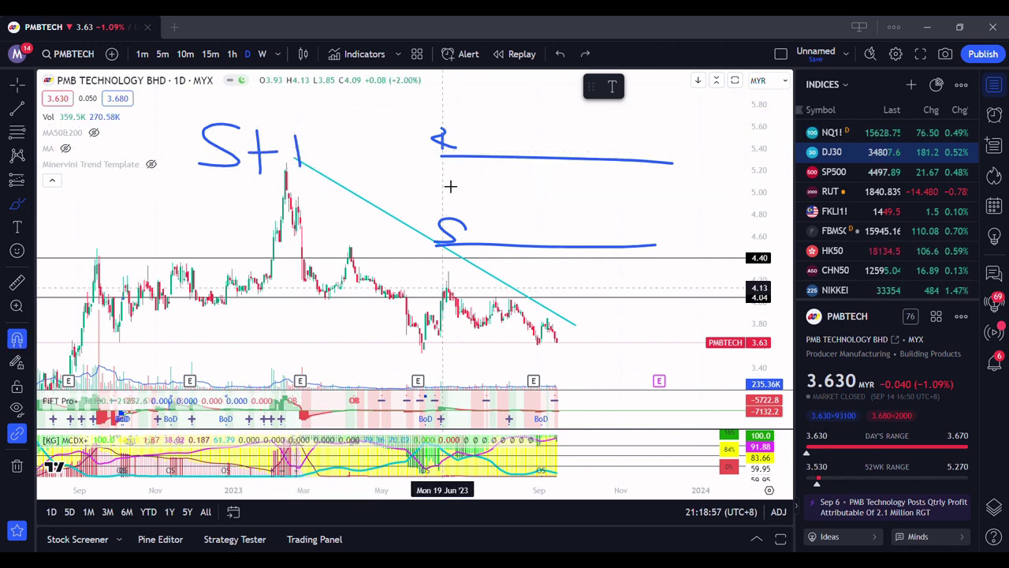
key(ctrl+z)
key(ctrl+z)
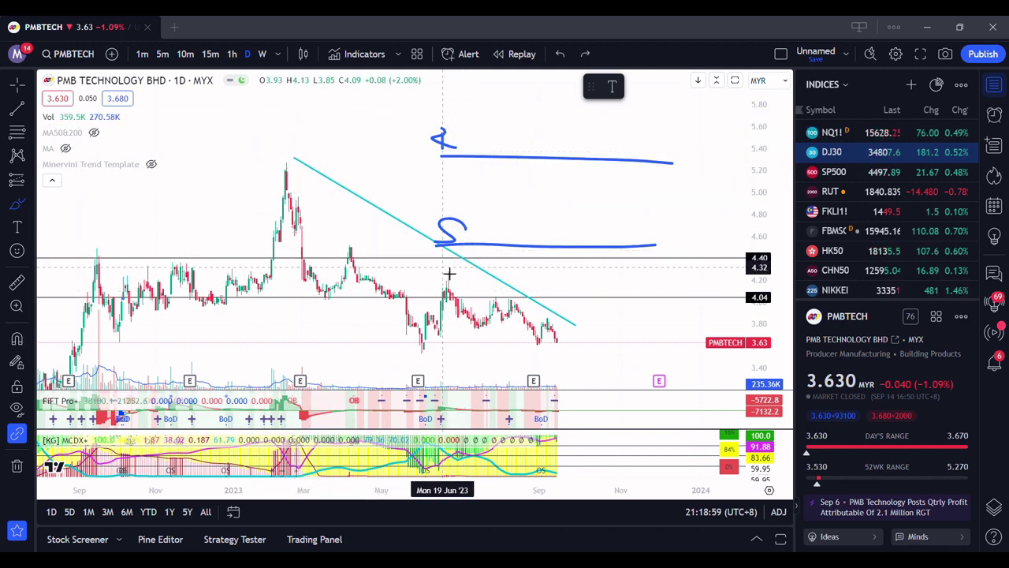
Sketch a price path rising from the S line through the R line, circle its retest of R, and clear the strokes
mouse_move(372, 173)
mouse_down()
mouse_move(417, 227)
mouse_move(449, 243)
mouse_move(479, 142)
mouse_move(497, 192)
mouse_move(533, 109)
mouse_move(563, 165)
mouse_move(583, 108)
mouse_move(586, 171)
mouse_move(557, 178)
mouse_move(595, 168)
mouse_up()
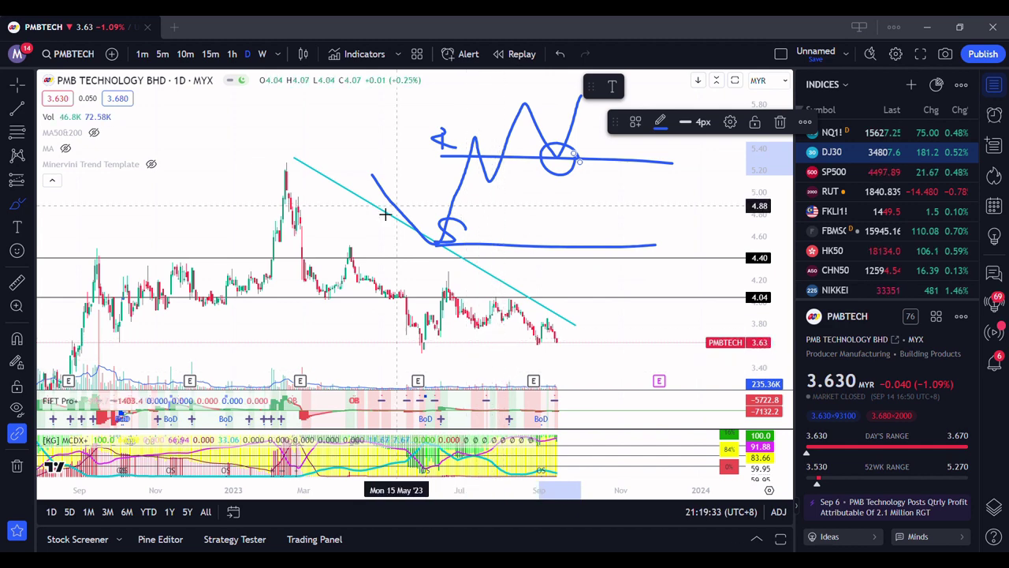
drag(286, 164, 515, 272)
key(ctrl+z)
drag(290, 353, 473, 235)
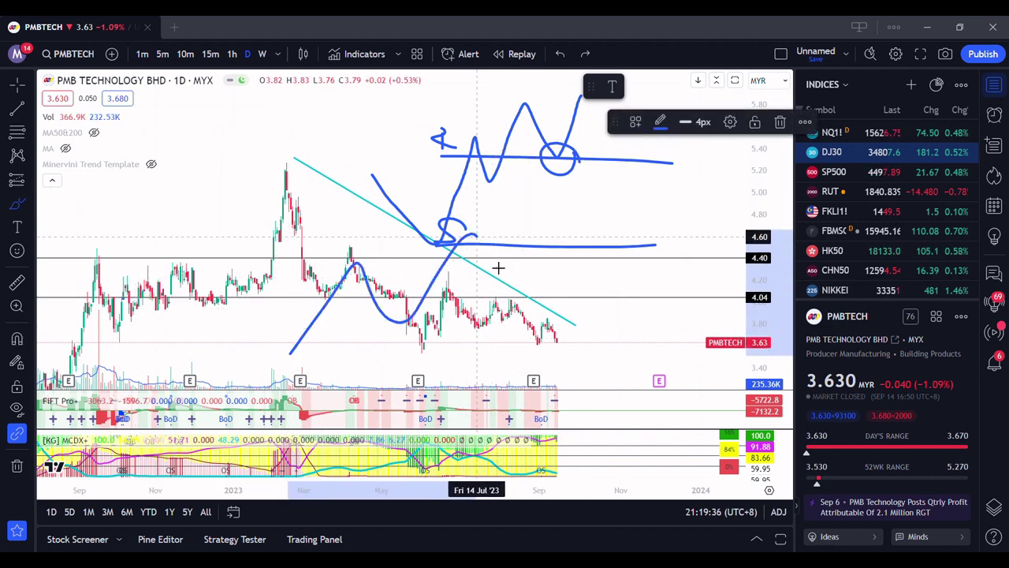
key(ctrl+z)
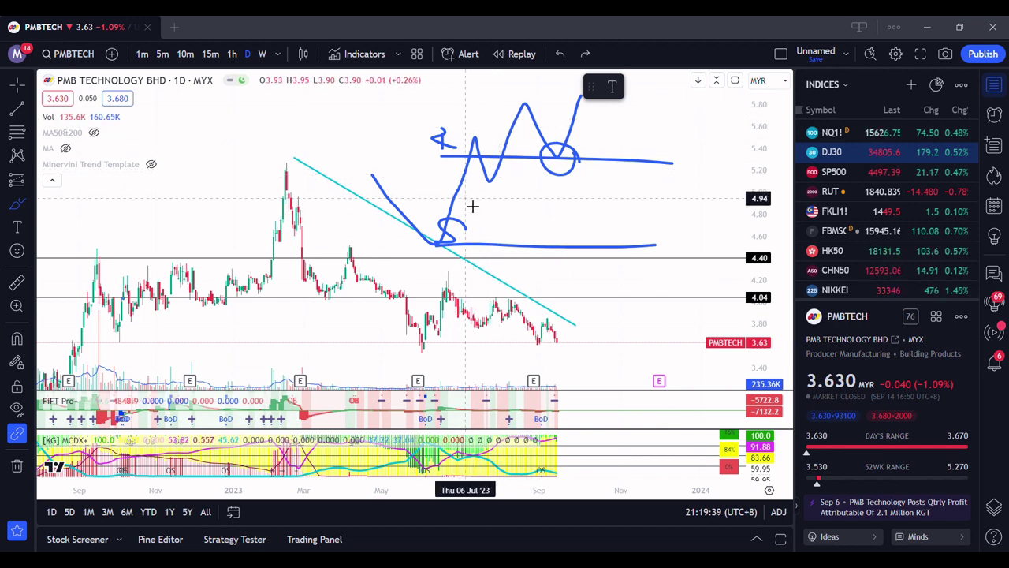
key(ctrl+z)
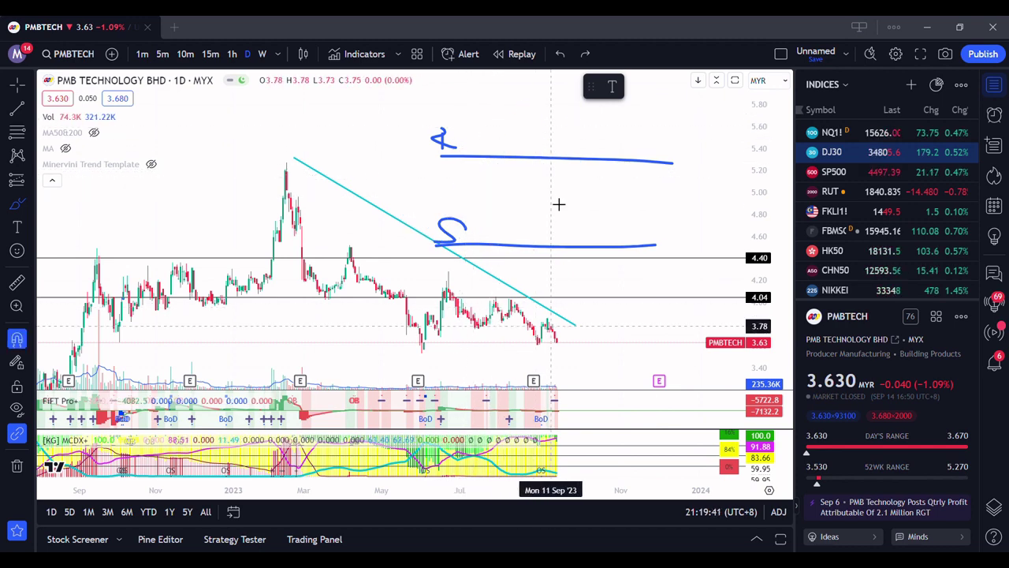
Sketch a sideways path that breaks above the R line and pulls back, circle the pullback, and clear the sketch
mouse_move(455, 198)
mouse_down()
mouse_move(509, 200)
mouse_move(540, 150)
mouse_move(541, 127)
mouse_move(562, 161)
mouse_move(585, 90)
mouse_up()
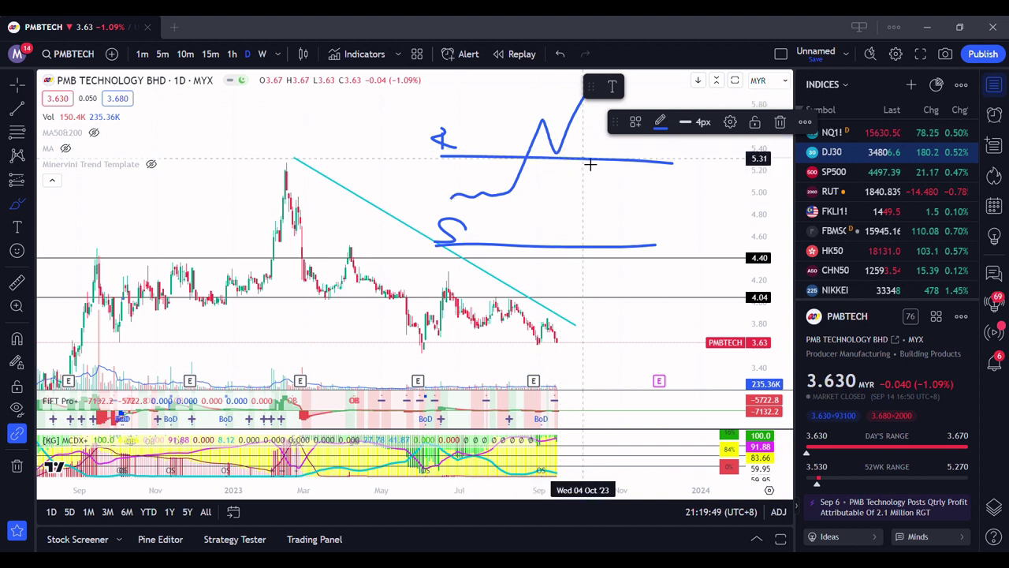
drag(573, 147, 578, 156)
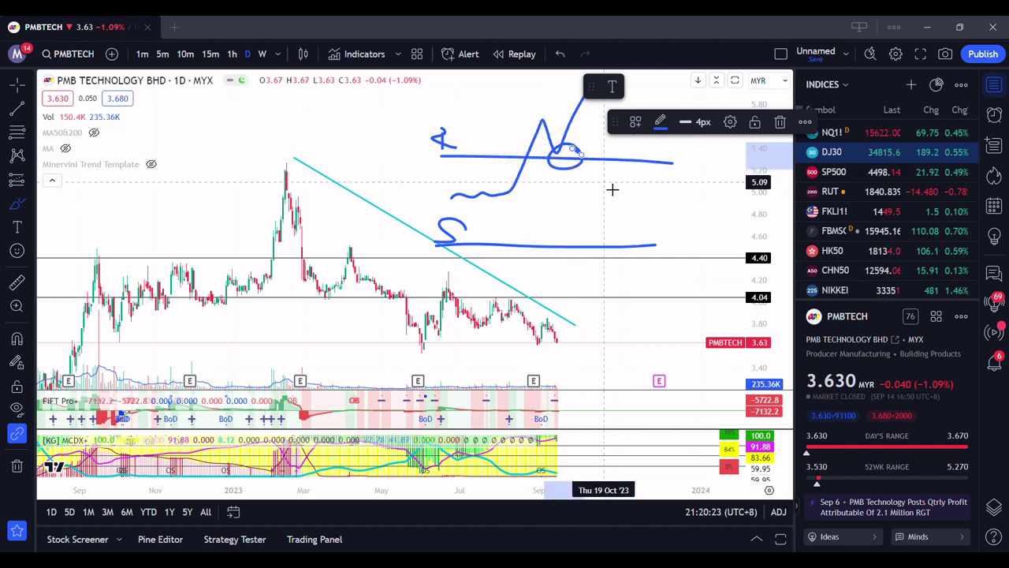
key(ctrl+z)
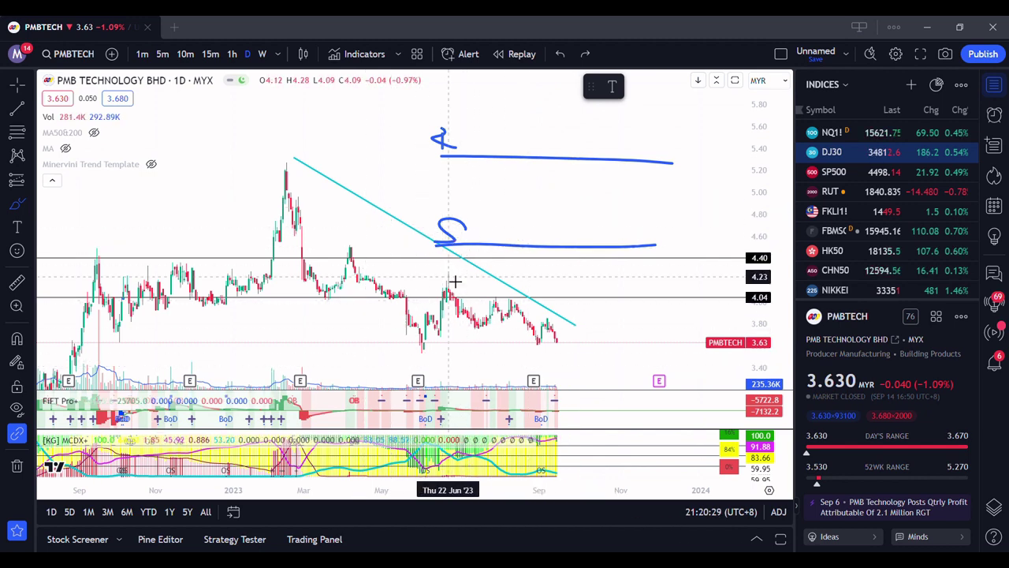
Sketch a price path falling through the S line with a retest from below, and circle that retest, keeping no handwritten label beside it
mouse_move(420, 198)
mouse_down()
mouse_move(493, 185)
mouse_move(543, 252)
mouse_move(563, 238)
mouse_move(581, 277)
mouse_move(592, 270)
mouse_move(629, 314)
mouse_up()
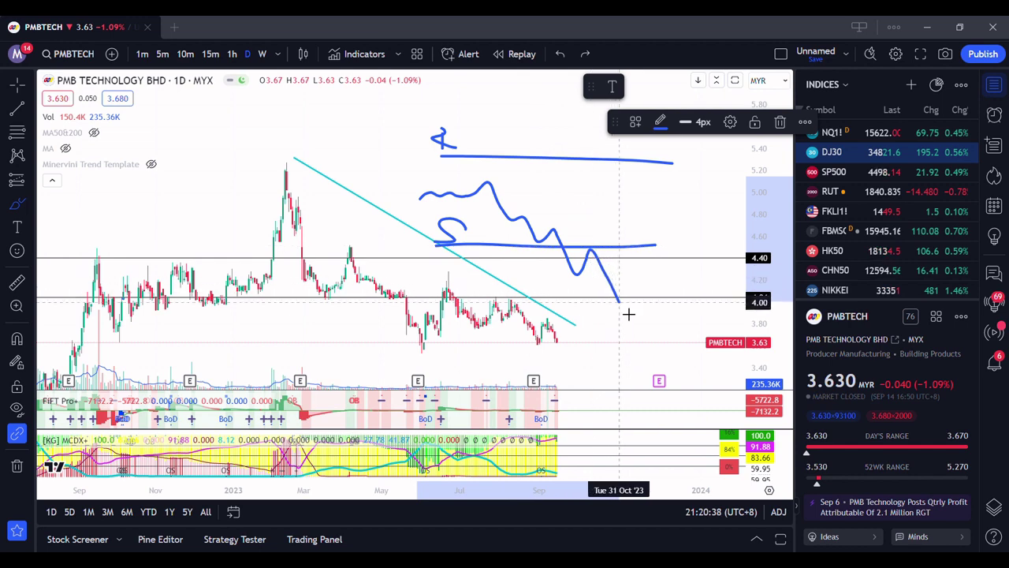
mouse_move(617, 257)
mouse_down()
mouse_move(624, 266)
mouse_move(612, 247)
mouse_up()
mouse_move(584, 181)
mouse_down()
mouse_move(592, 226)
mouse_move(654, 212)
mouse_move(614, 240)
mouse_up()
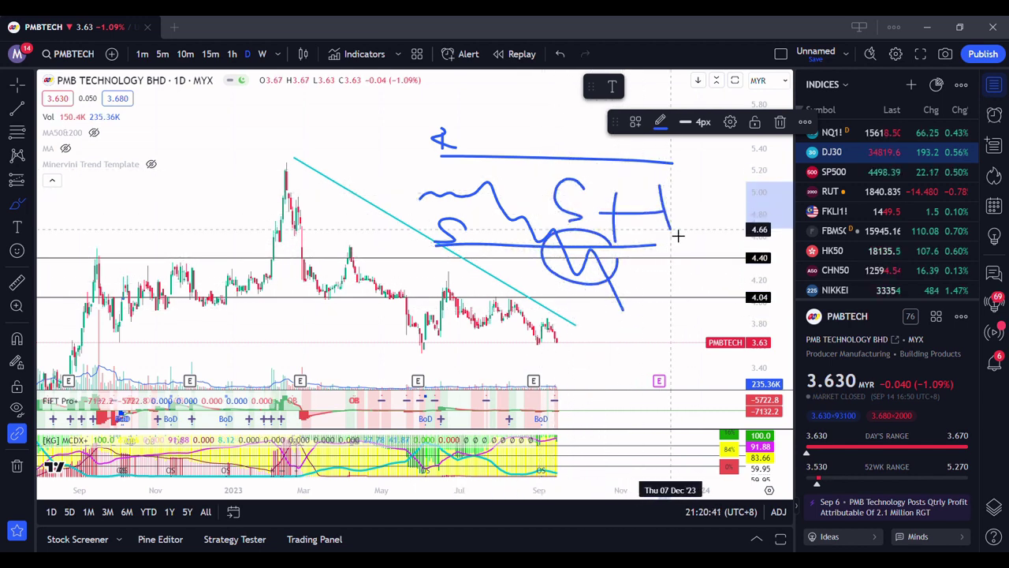
drag(674, 175, 706, 217)
key(ctrl+z)
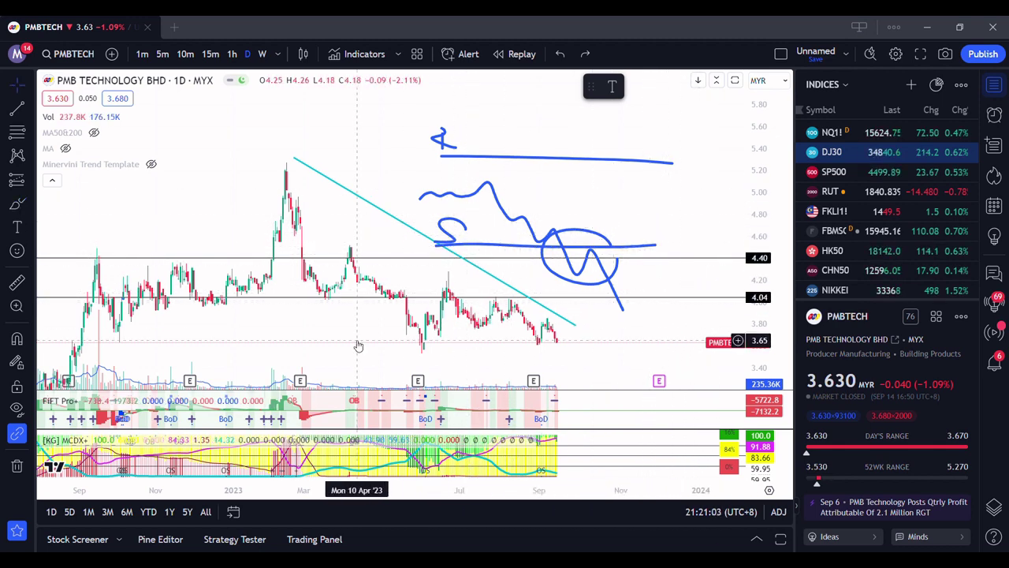
Examine the price action at the 4.04 line and beneath the descending trend line from May to September 2023
scroll(358, 346, up, 2)
scroll(347, 310, up, 3)
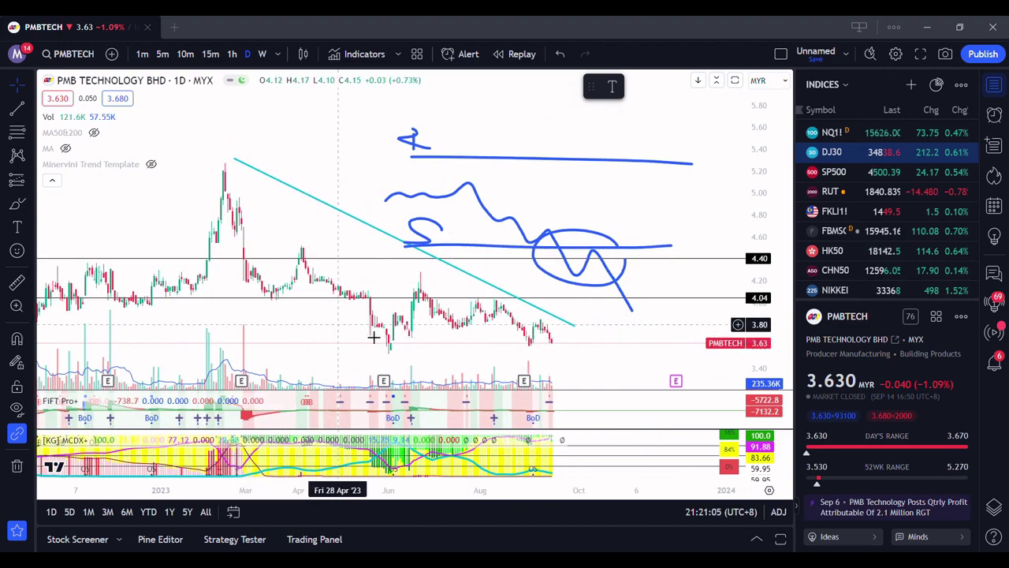
scroll(561, 326, up, 4)
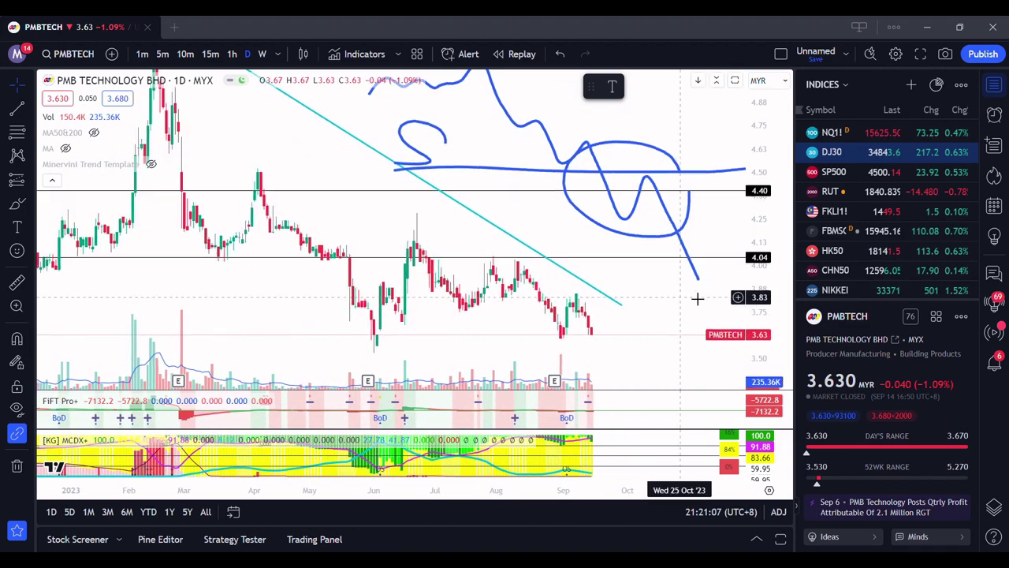
scroll(697, 298, left, 2)
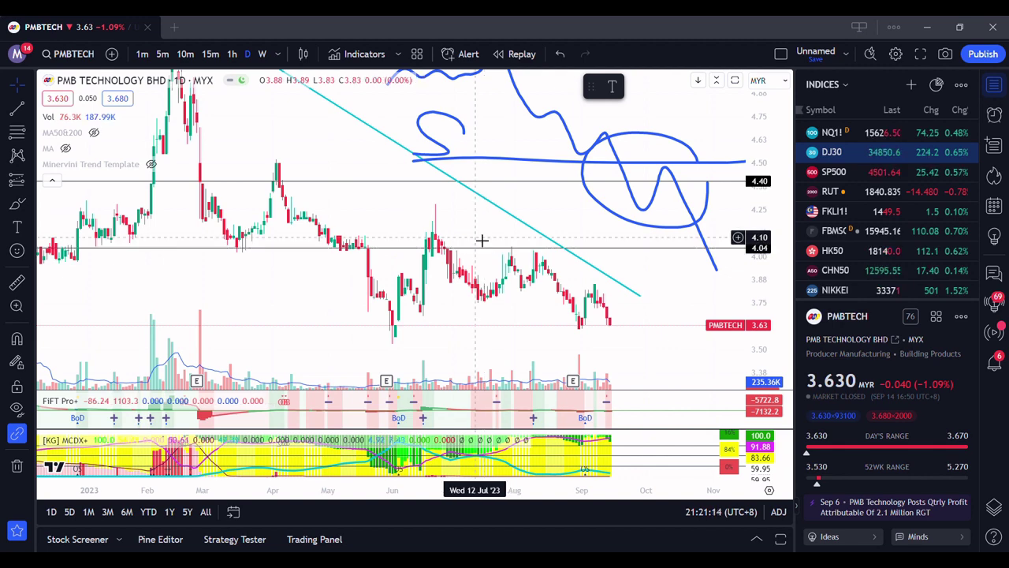
scroll(239, 288, left, 5)
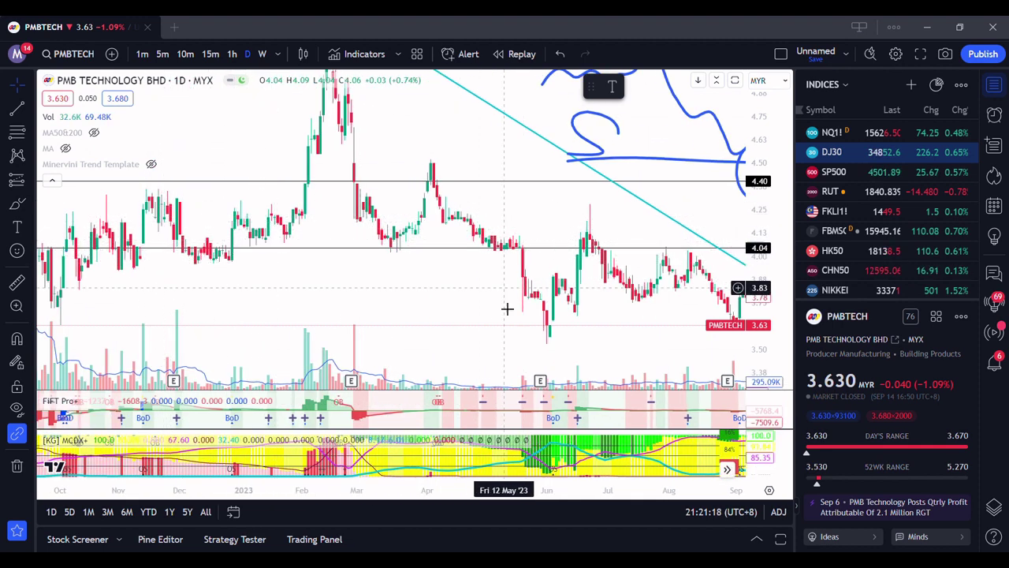
drag(506, 309, 326, 331)
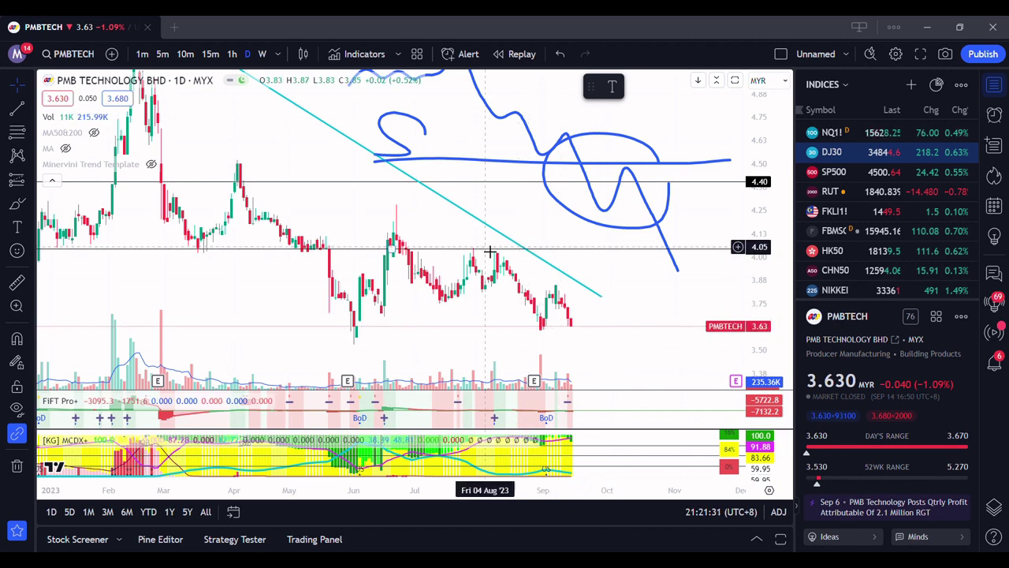
scroll(638, 339, down, 5)
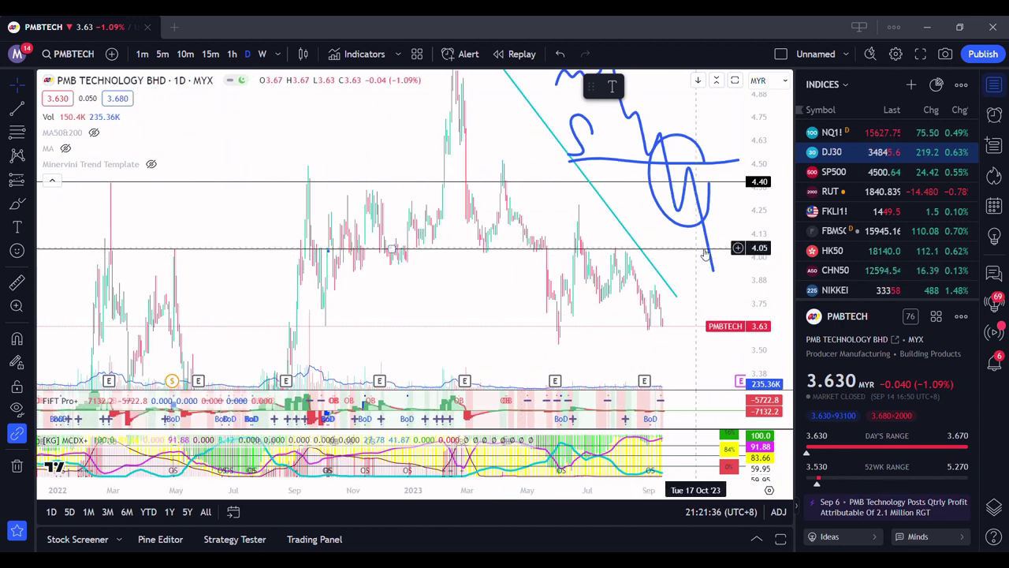
Delete the blue brush strokes around the S line, including the falling price path and its circle
click(711, 261)
drag(724, 270, 708, 222)
key(ctrl+z)
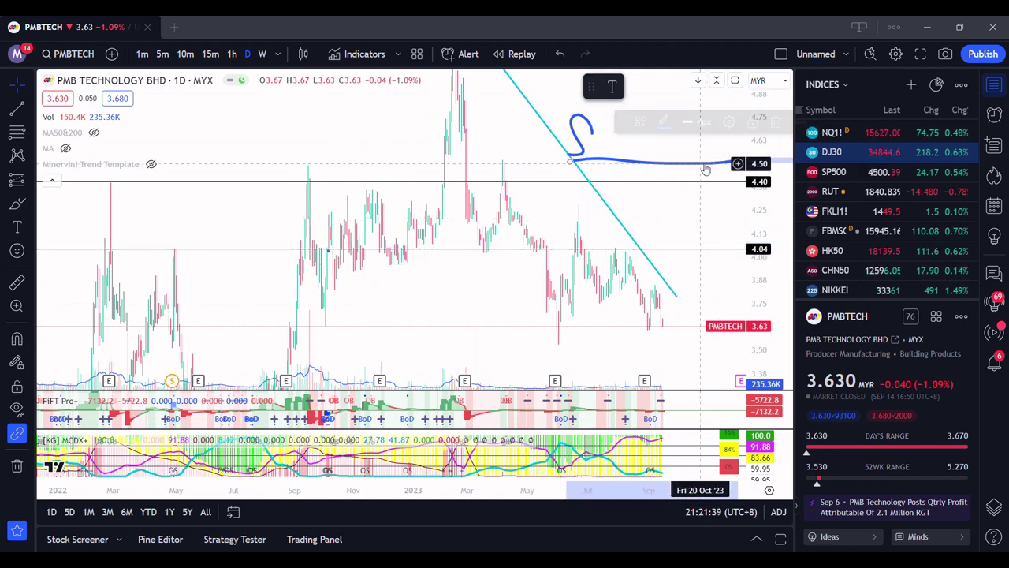
key(ctrl+z)
key(ctrl+z)
Switch the chart to the MYX stock TAKAFUL and frame its daily candles from March to September 2023
click(60, 56)
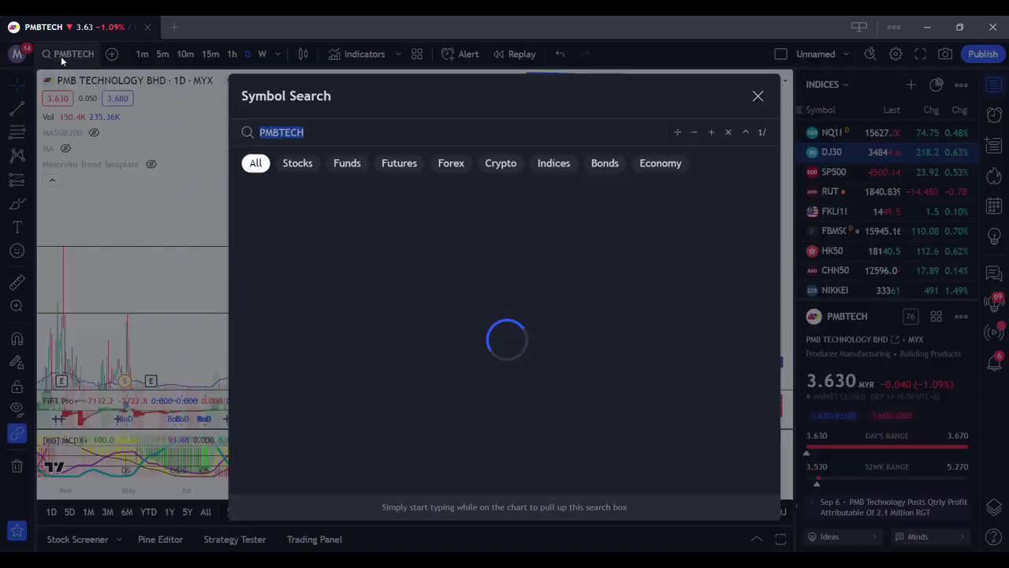
text(TAKAFUL)
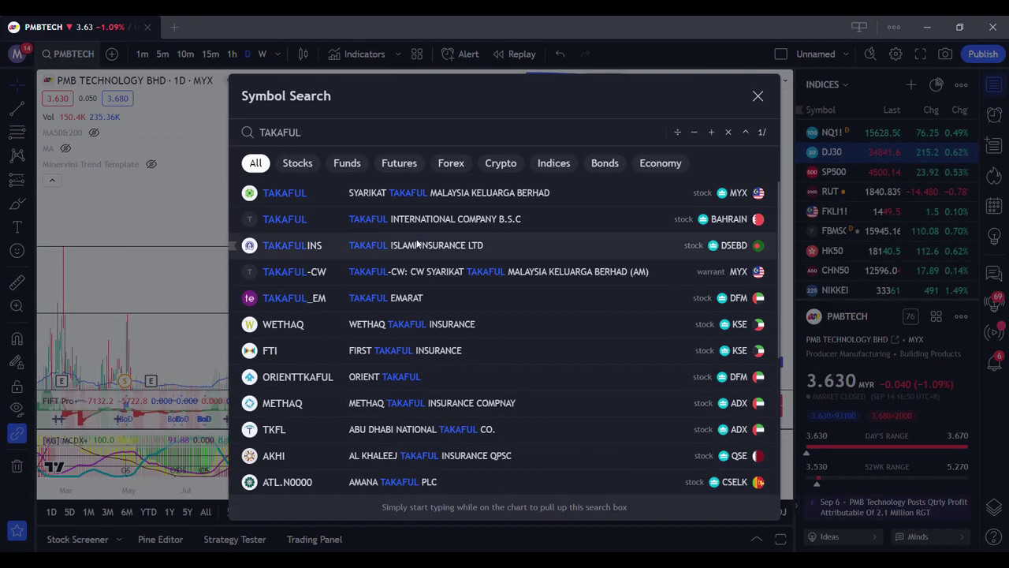
key(Return)
scroll(586, 302, up, 5)
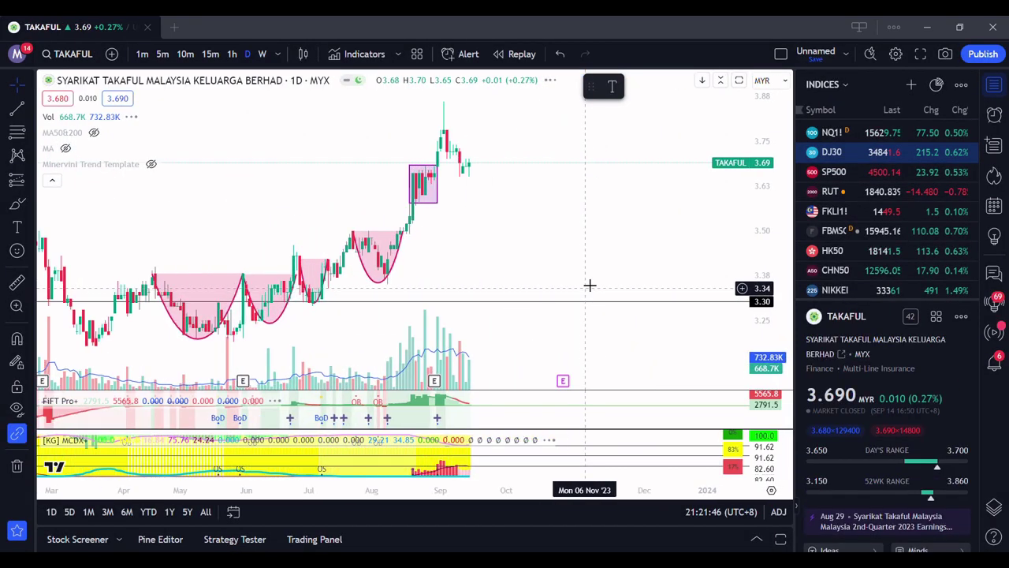
Place a horizontal line at 3.69, level with the early February 2023 peak on the daily chart
scroll(705, 187, down, 5)
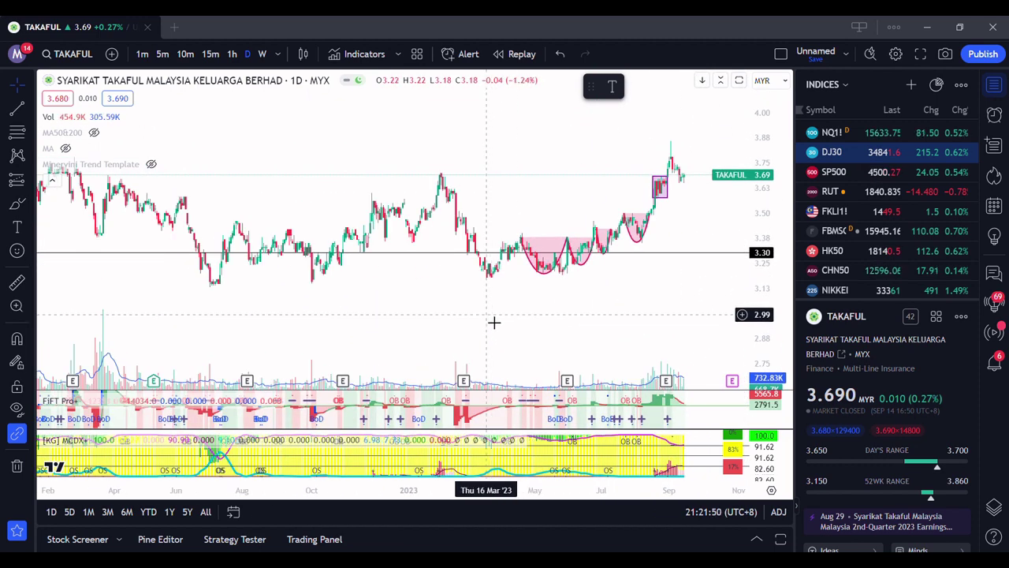
scroll(494, 317, down, 2)
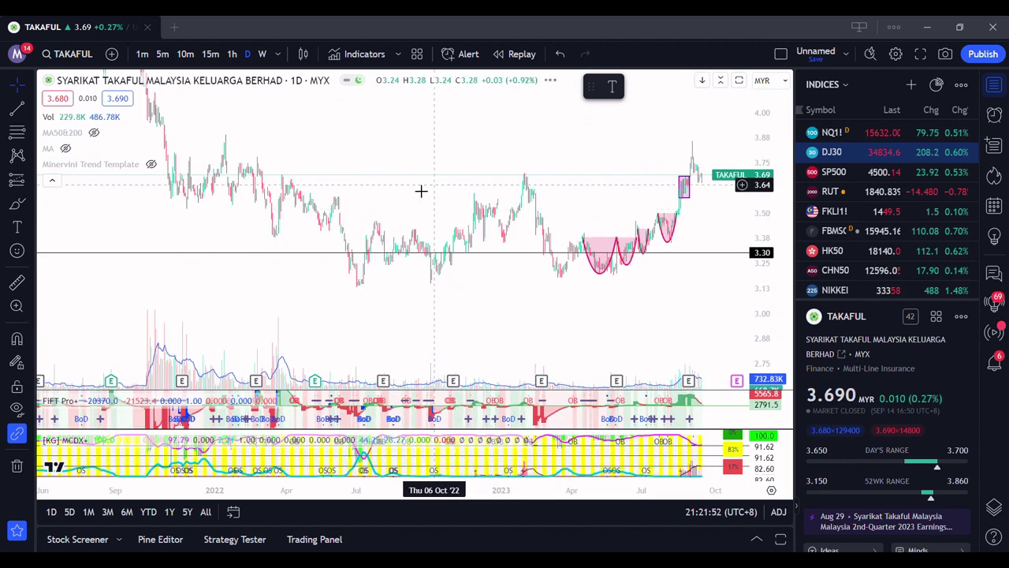
click(30, 108)
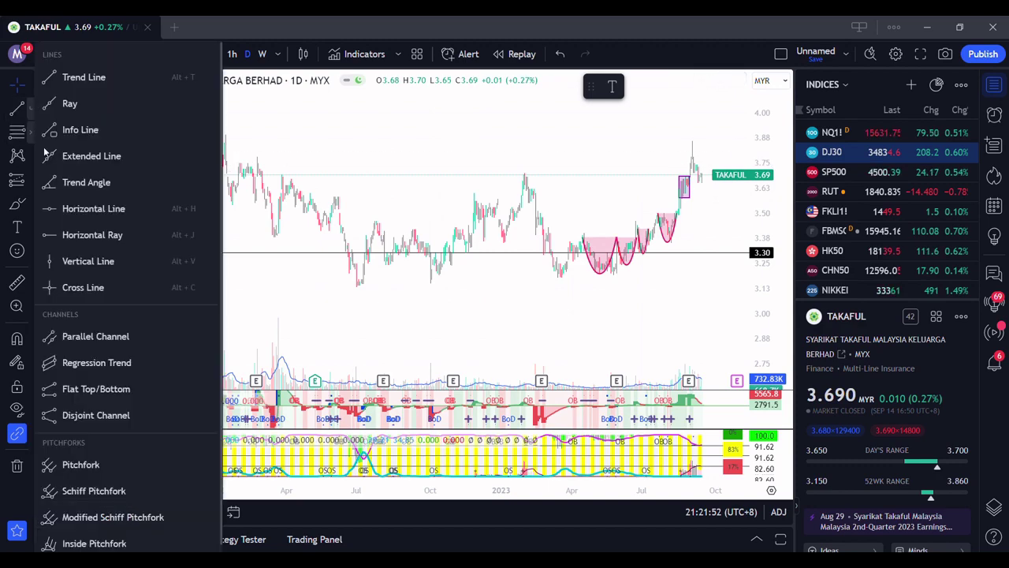
click(90, 209)
click(489, 182)
Examine how price behaves around the 3.69 line from late 2021 through the February 2023 peak to September 2023
scroll(484, 169, up, 3)
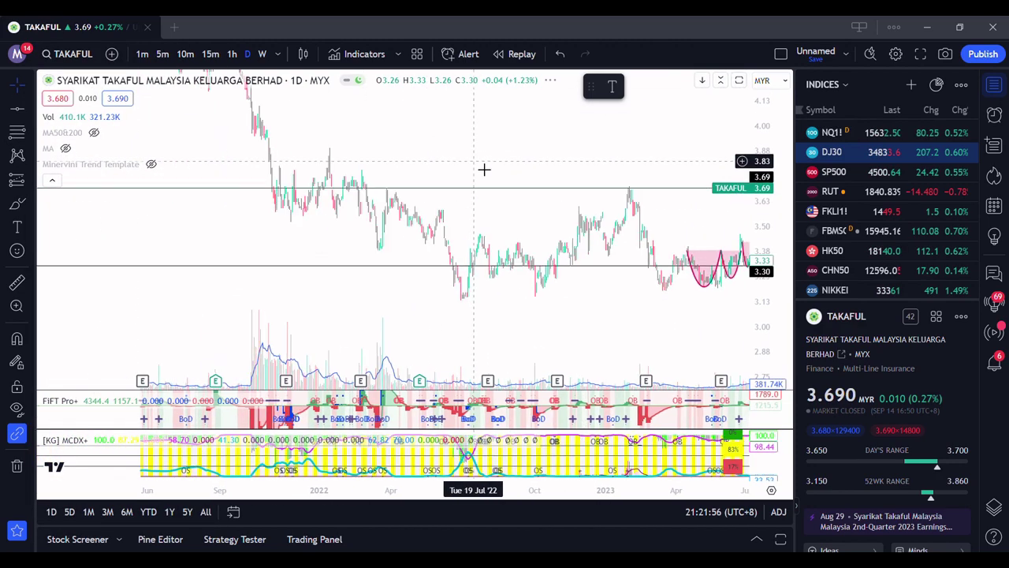
scroll(486, 231, up, 2)
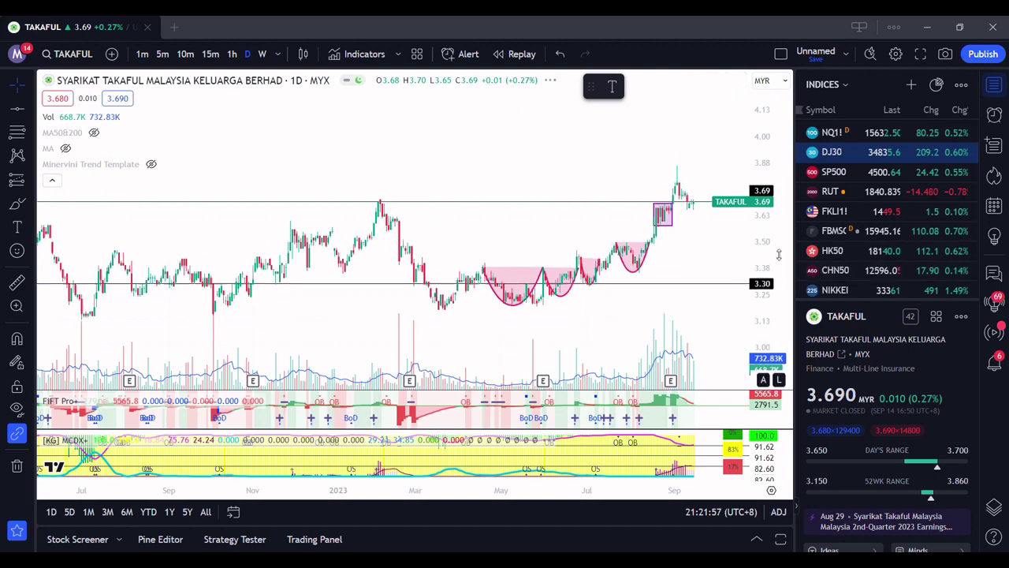
drag(467, 228, 649, 216)
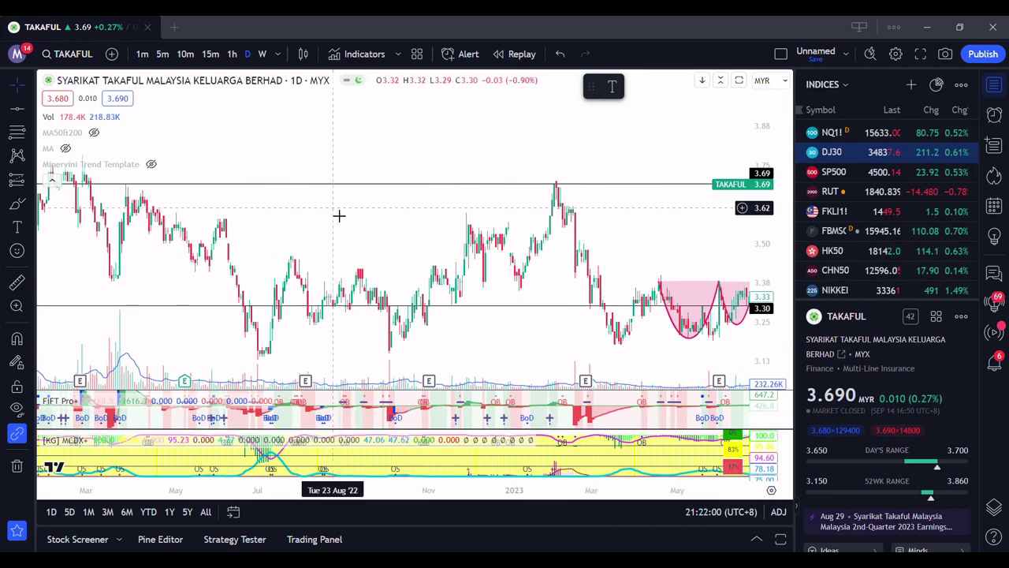
drag(32, 215, 189, 215)
drag(302, 200, 439, 207)
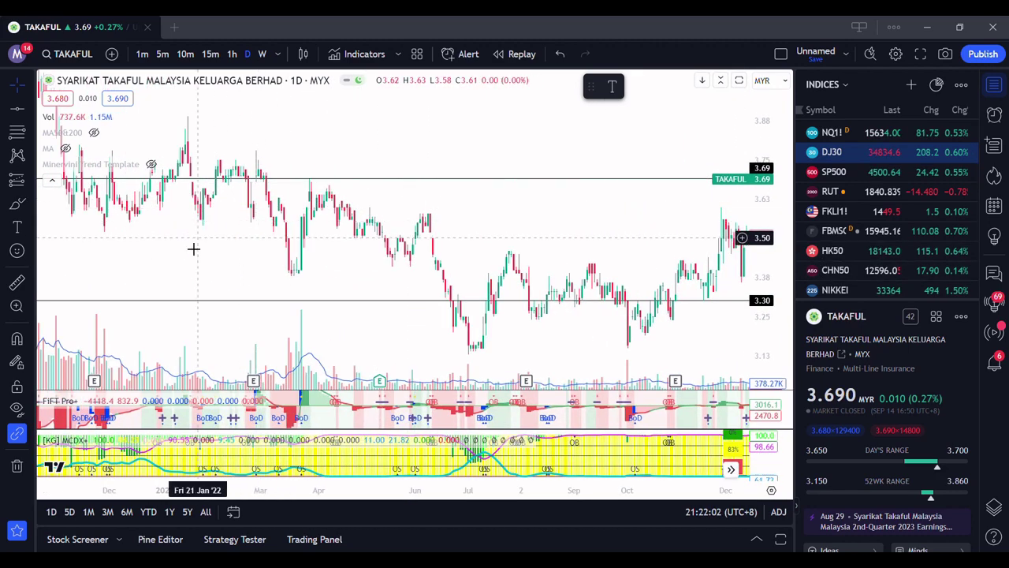
drag(194, 248, 405, 270)
scroll(276, 285, up, 2)
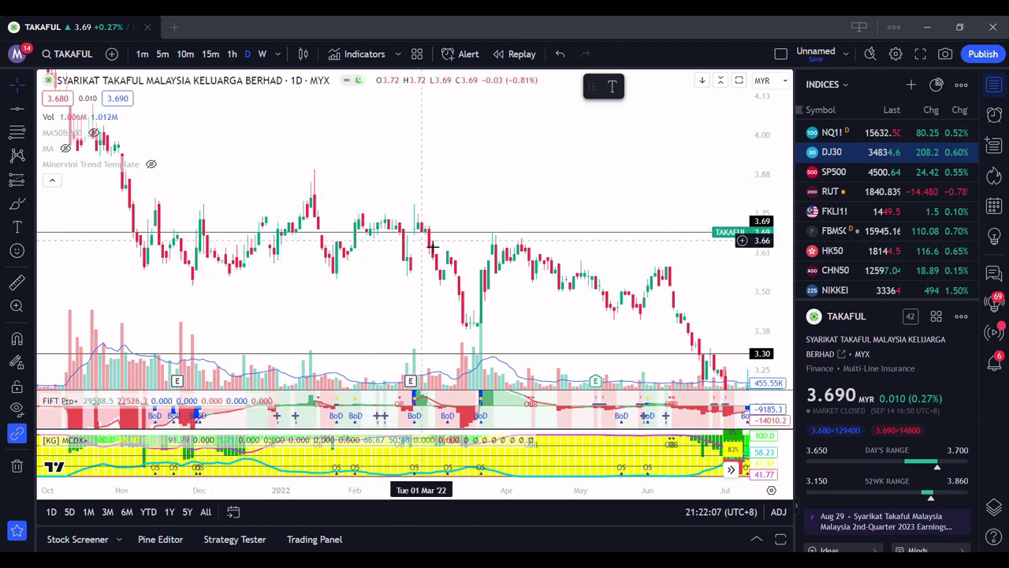
drag(547, 336, 488, 303)
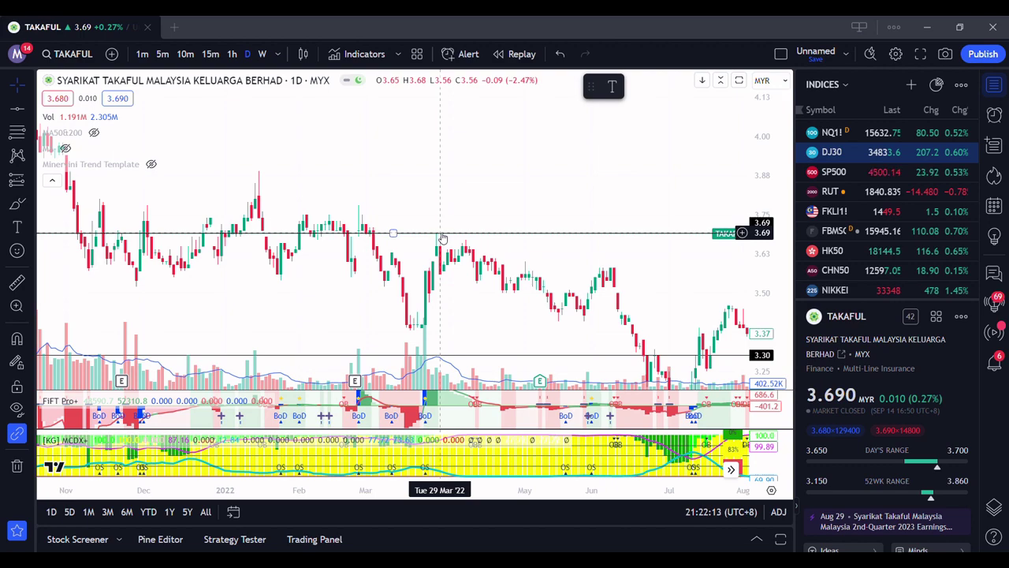
scroll(458, 223, right, 10)
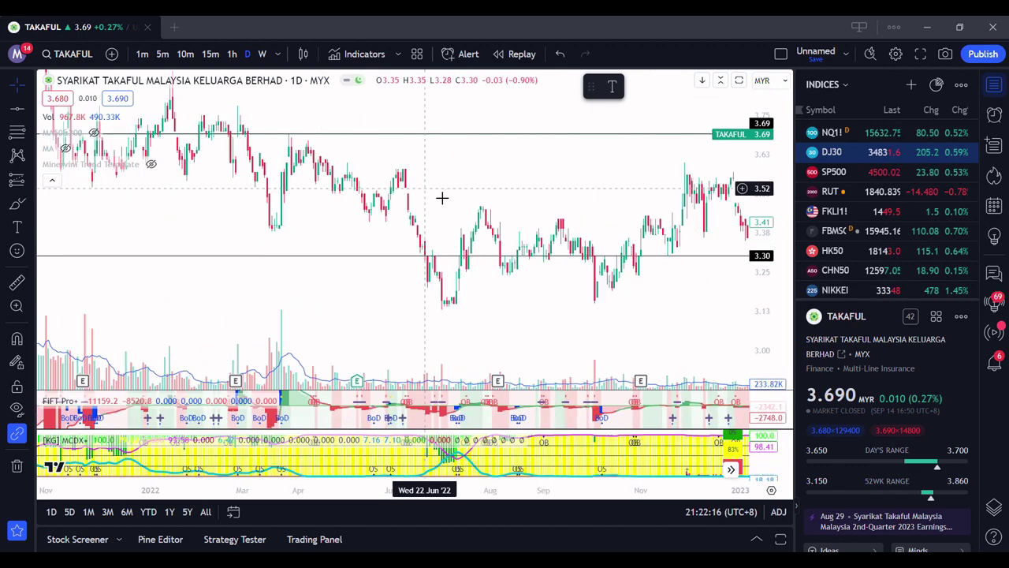
scroll(440, 189, right, 5)
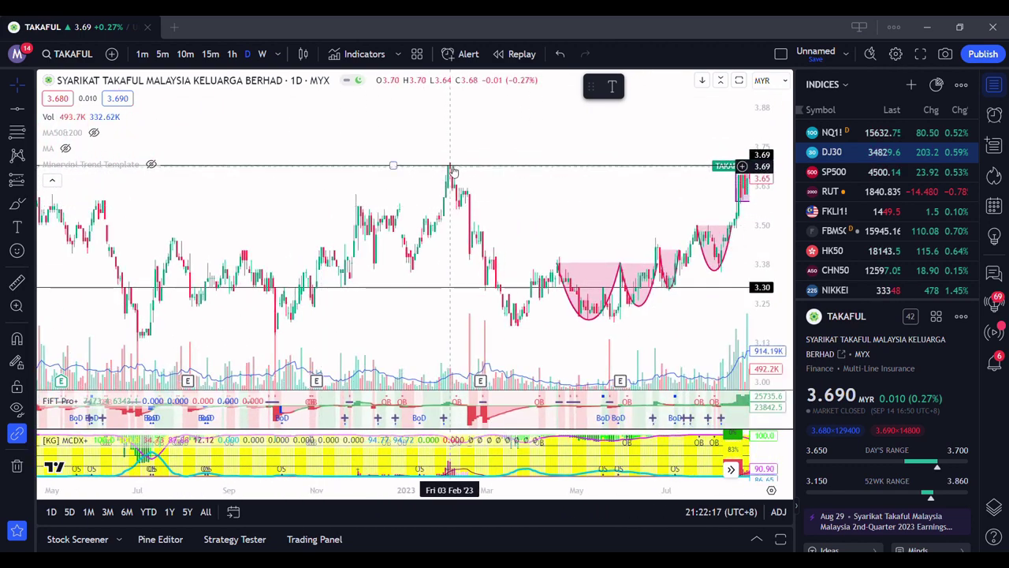
scroll(482, 202, right, 10)
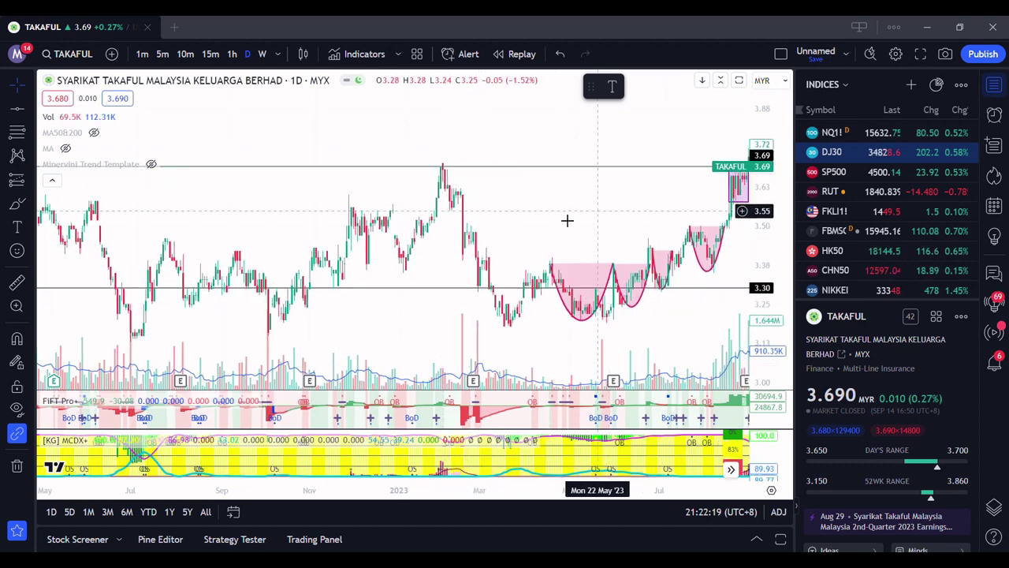
scroll(558, 231, up, 3)
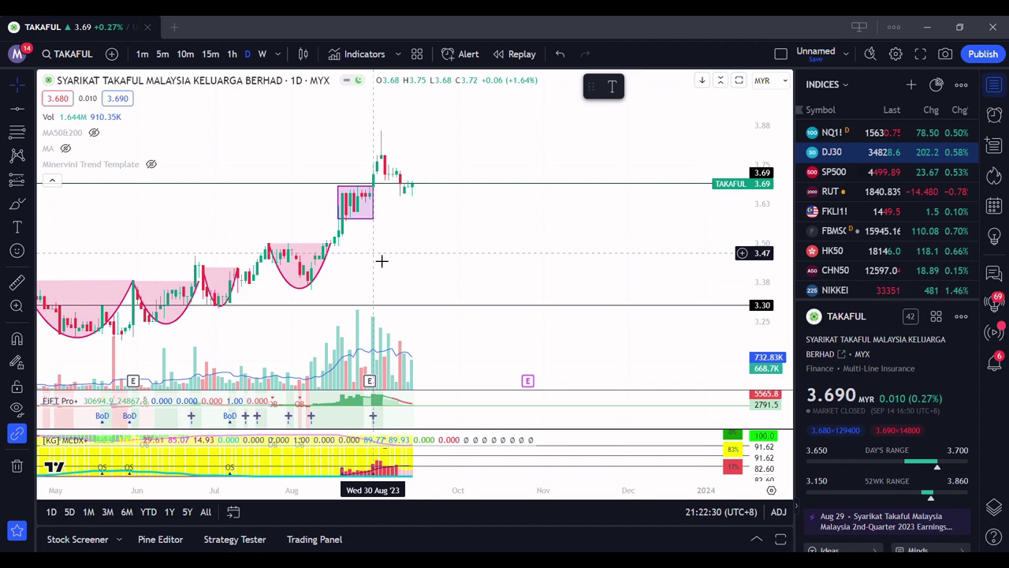
scroll(371, 256, down, 5)
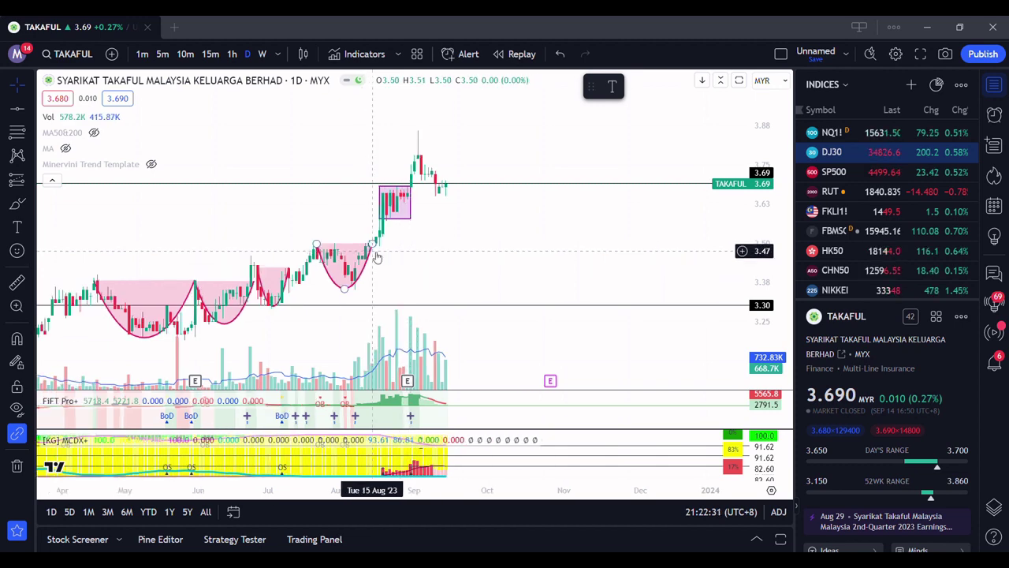
Add a horizontal line at 3.14 under the July and October 2022 lows
scroll(306, 222, down, 1)
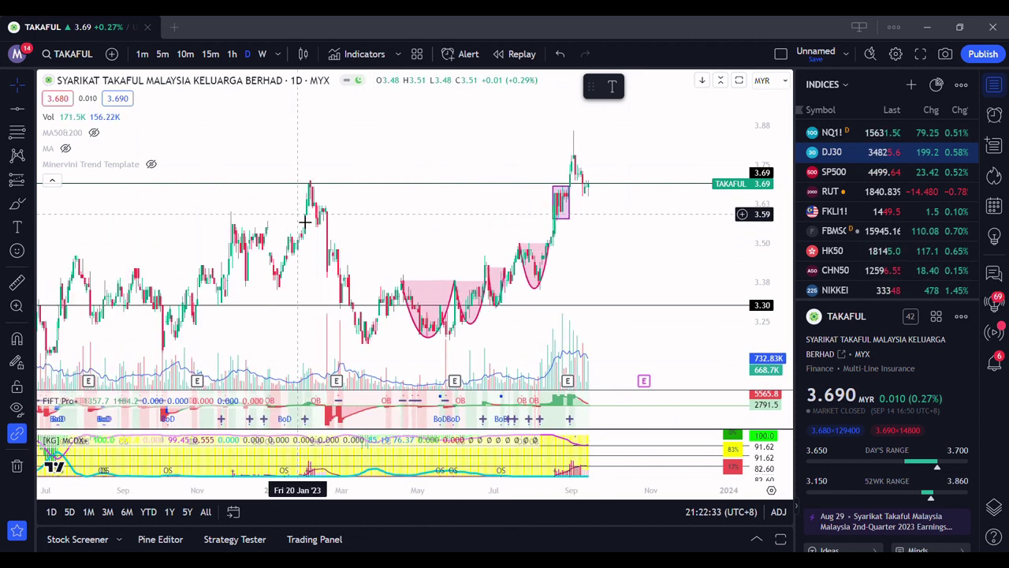
scroll(359, 260, down, 3)
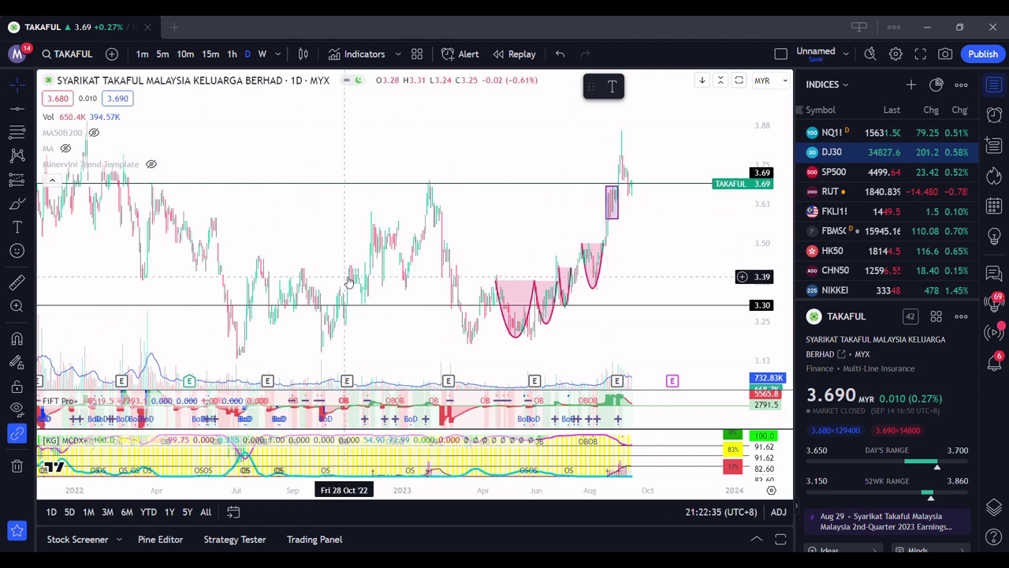
scroll(349, 241, up, 3)
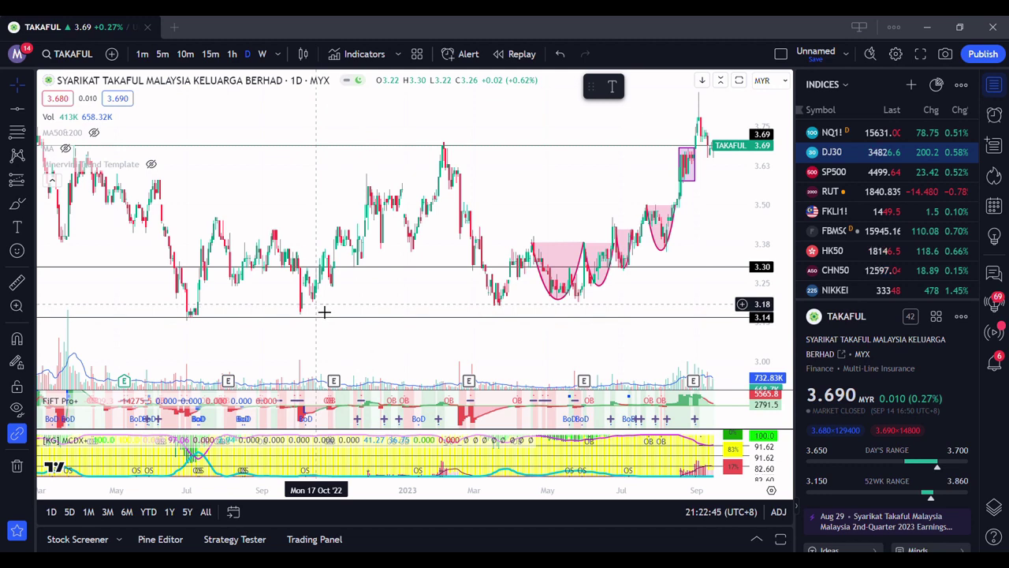
Brush circles and arcs around the successive lows from July 2022 to August 2023, plus sweeping strokes beneath them around the 3.14 line
click(15, 205)
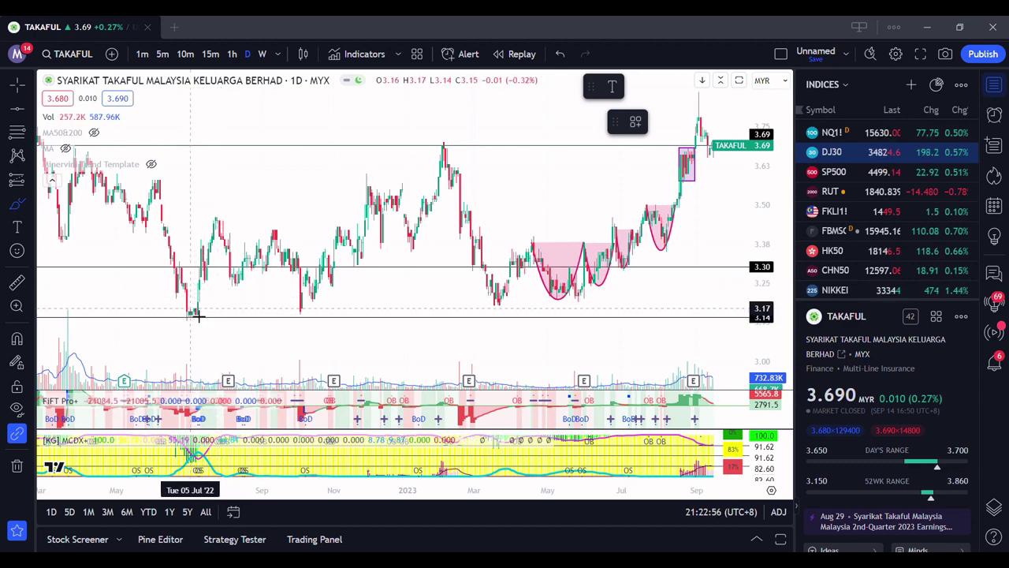
drag(211, 319, 199, 307)
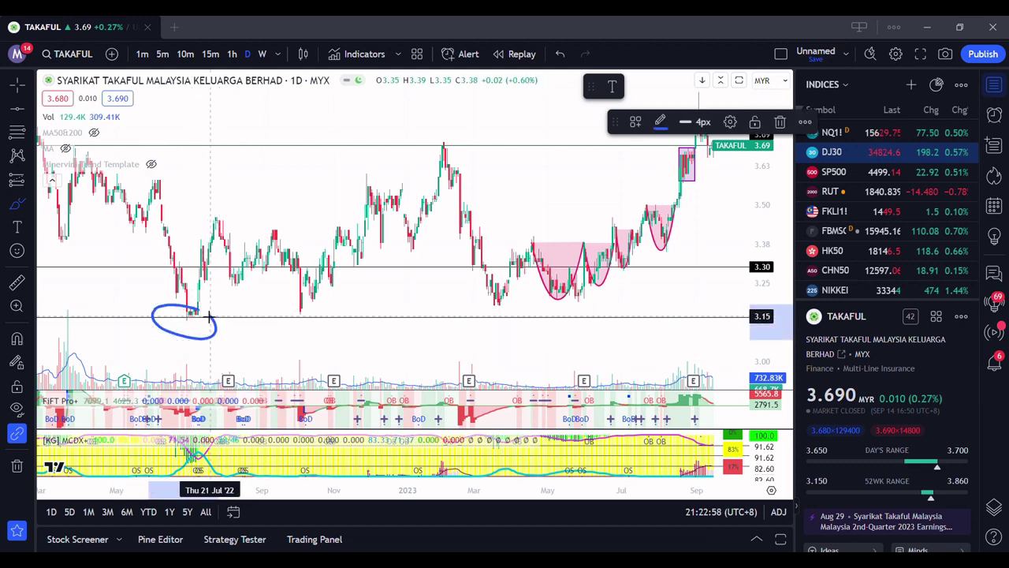
mouse_move(317, 308)
mouse_down()
mouse_move(331, 331)
mouse_move(319, 309)
mouse_up()
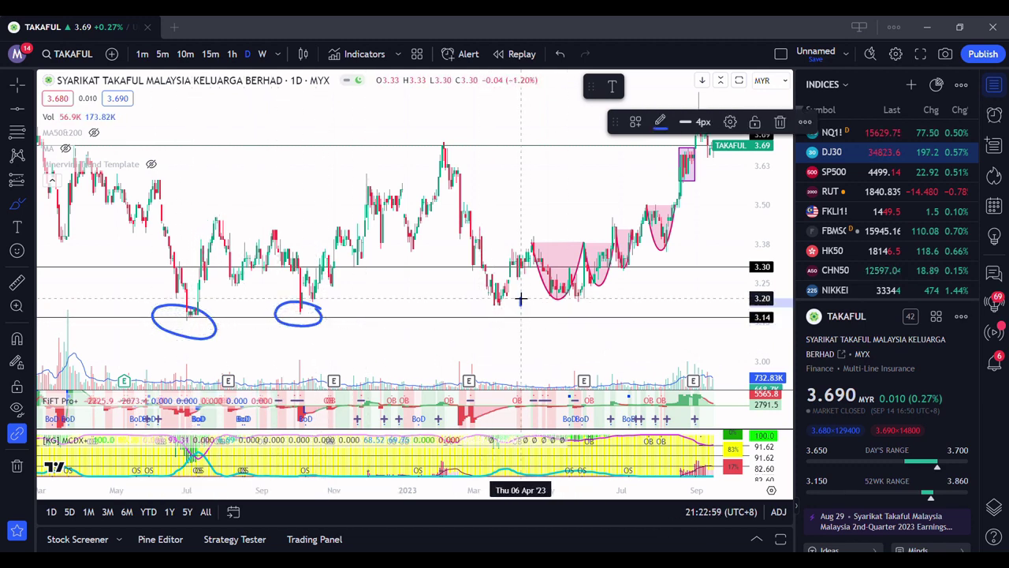
drag(520, 295, 525, 320)
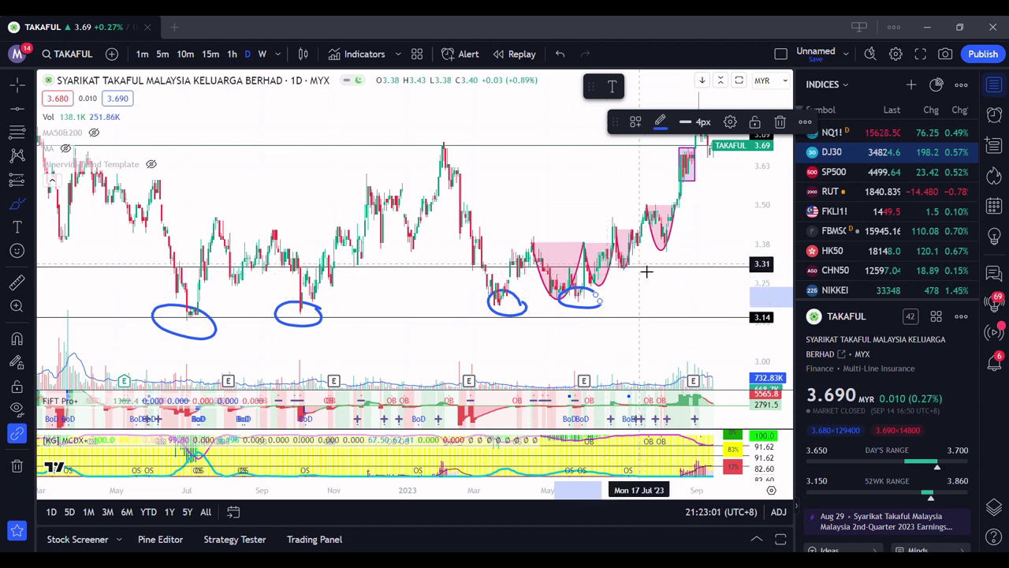
drag(648, 277, 667, 289)
drag(662, 230, 733, 255)
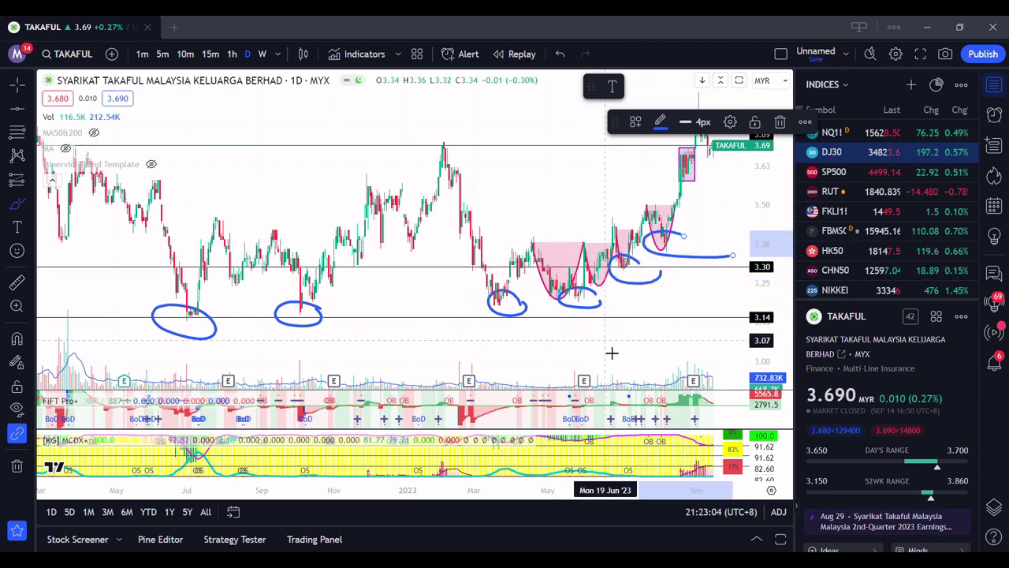
drag(324, 341, 688, 324)
drag(612, 298, 710, 377)
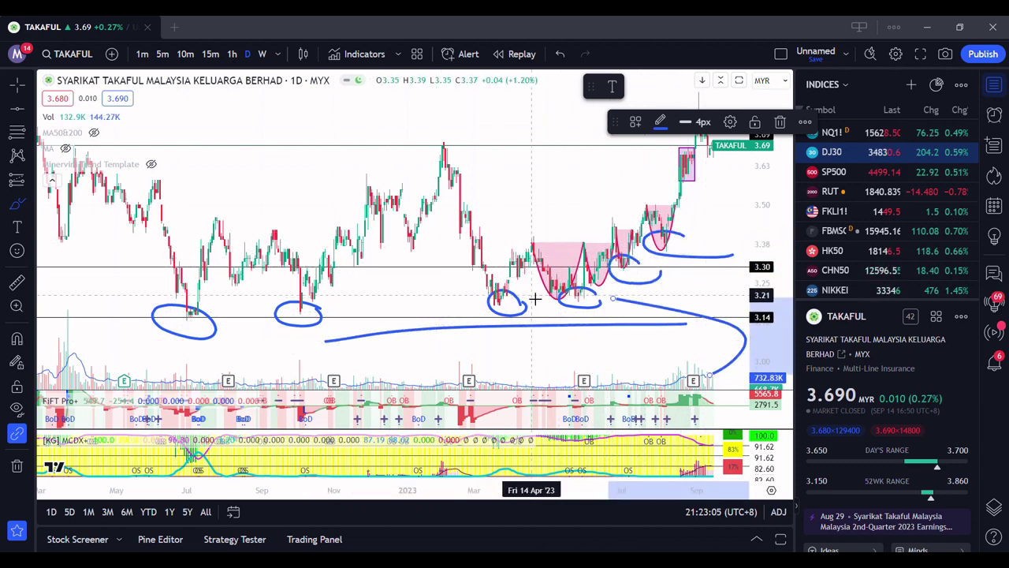
Undo all the blue brush strokes around the lows, keeping the 3.14 line
key(ctrl+z)
key(ctrl+z)
key(ctrl+z)
key(ctrl+z)
key(ctrl+z)
key(ctrl+z)
key(ctrl+z)
key(ctrl+z)
key(ctrl+z)
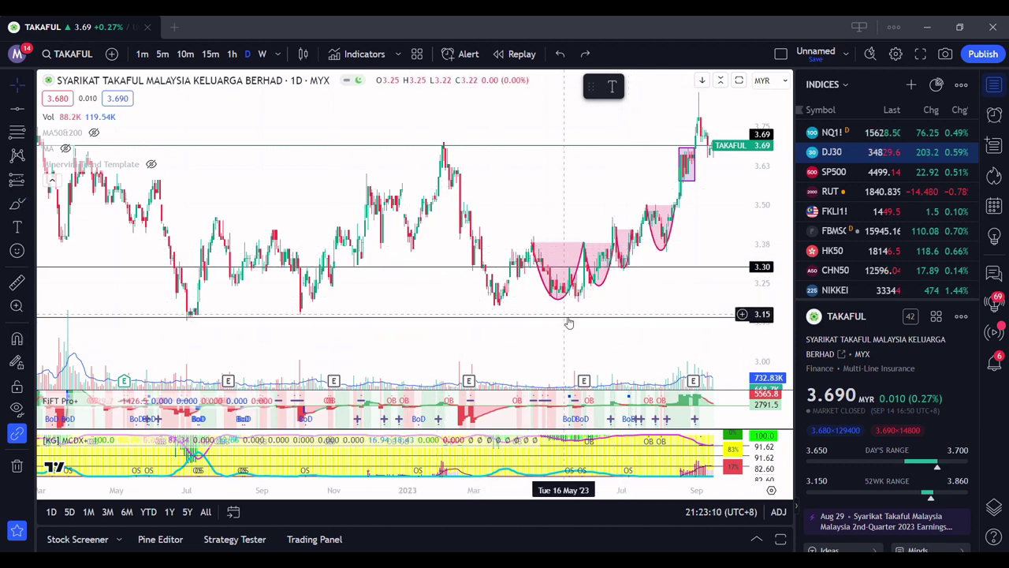
Examine the August to September 2023 breakout and pullback at the 3.69 line against the February 2023 peak
drag(636, 315, 334, 265)
scroll(564, 202, up, 3)
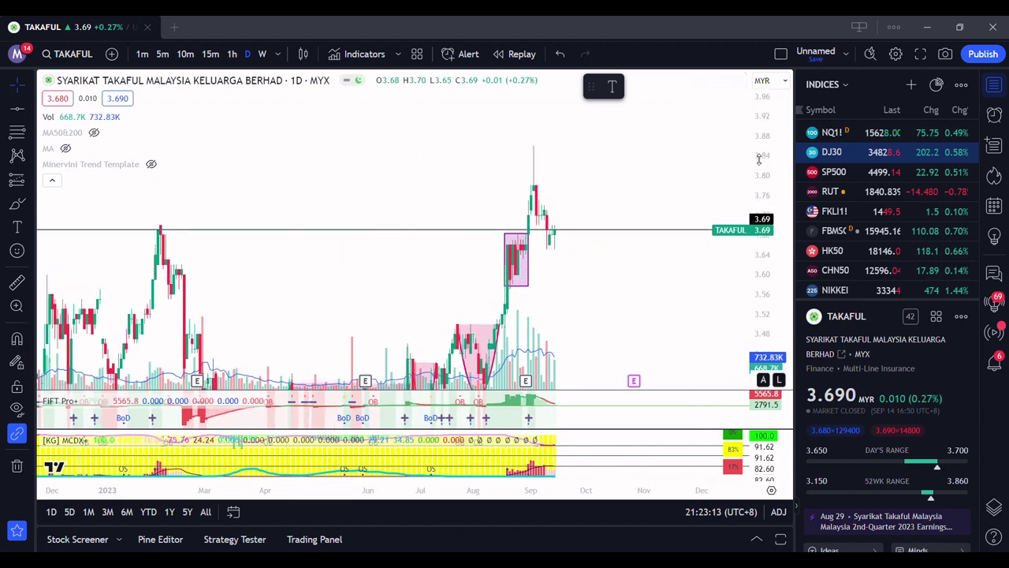
scroll(588, 253, up, 1)
scroll(610, 244, up, 3)
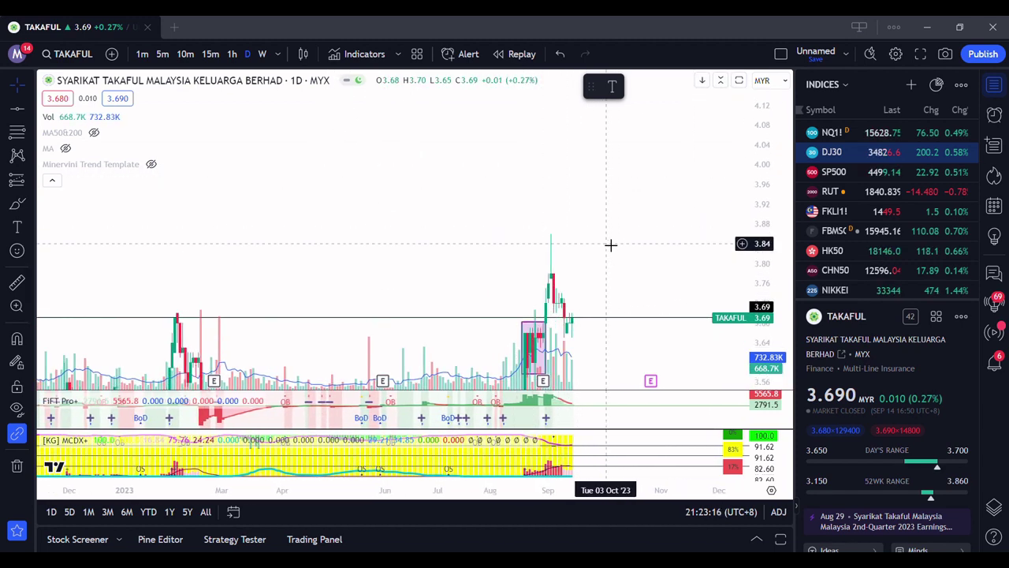
drag(512, 242, 567, 191)
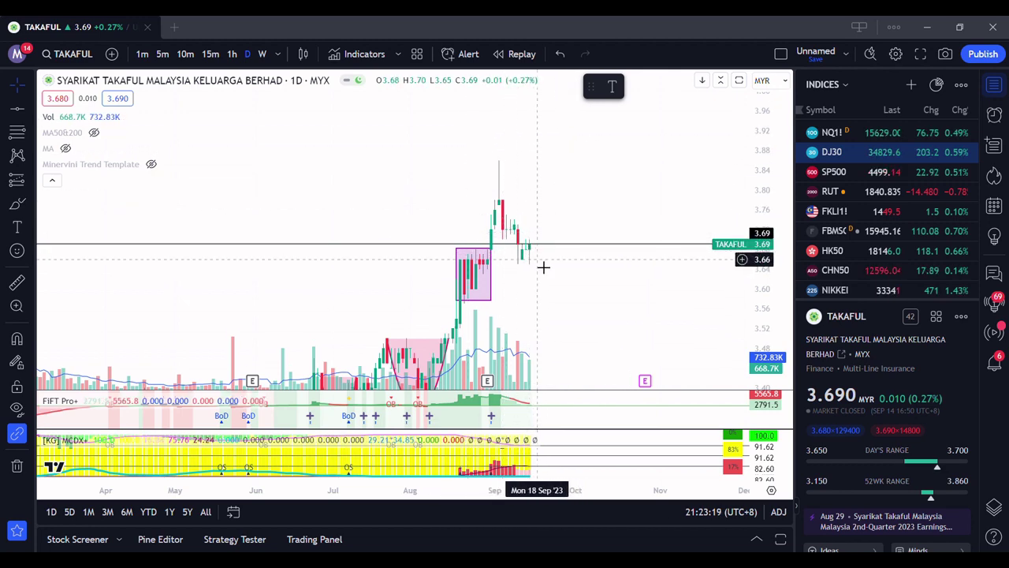
scroll(547, 269, down, 3)
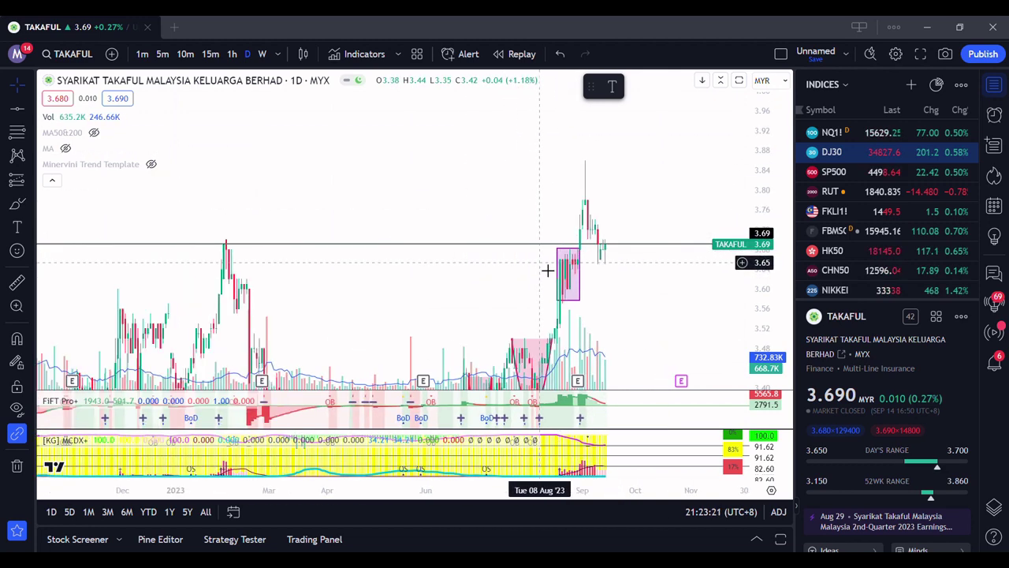
scroll(548, 269, up, 3)
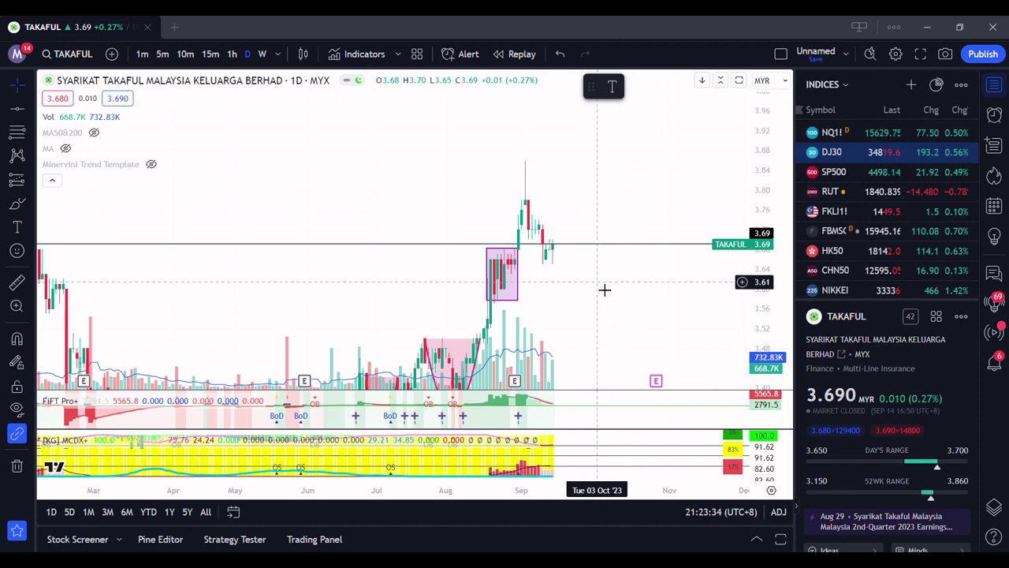
scroll(604, 290, down, 3)
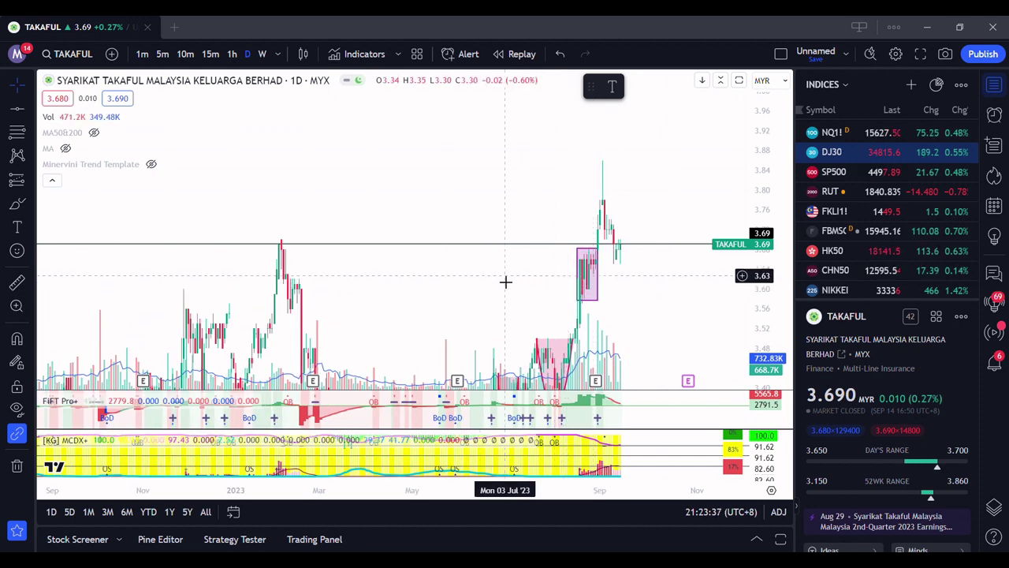
Switch the chart to the MYX stock EFORCE and frame its daily candles from December 2022 to September 2023
click(60, 57)
key(BackSpace)
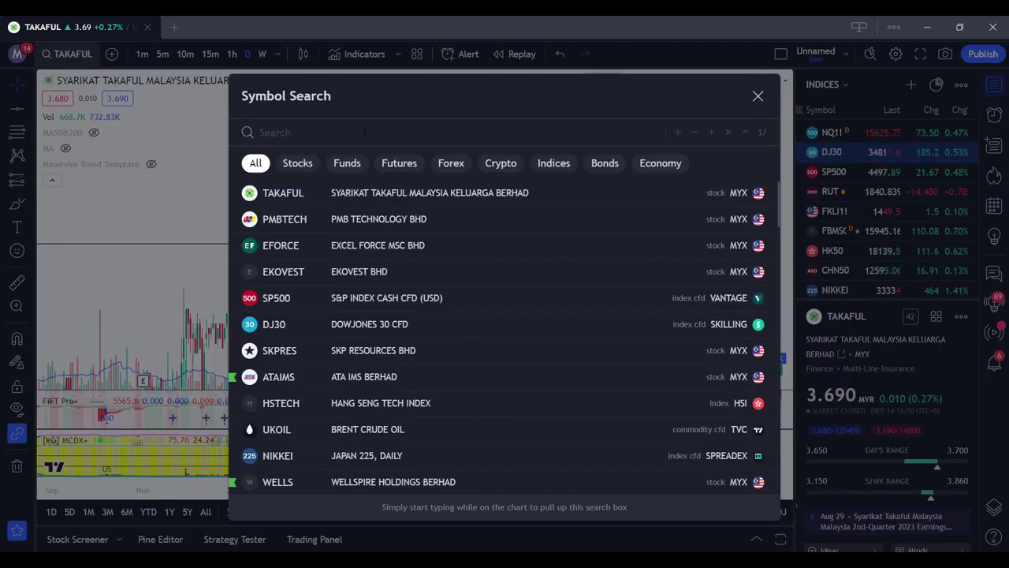
click(409, 253)
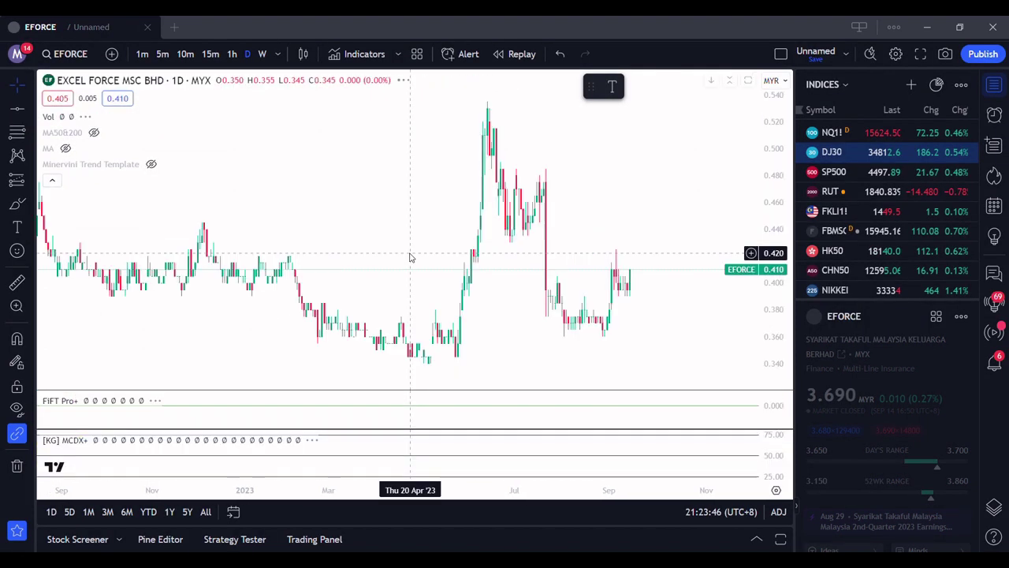
scroll(578, 190, down, 3)
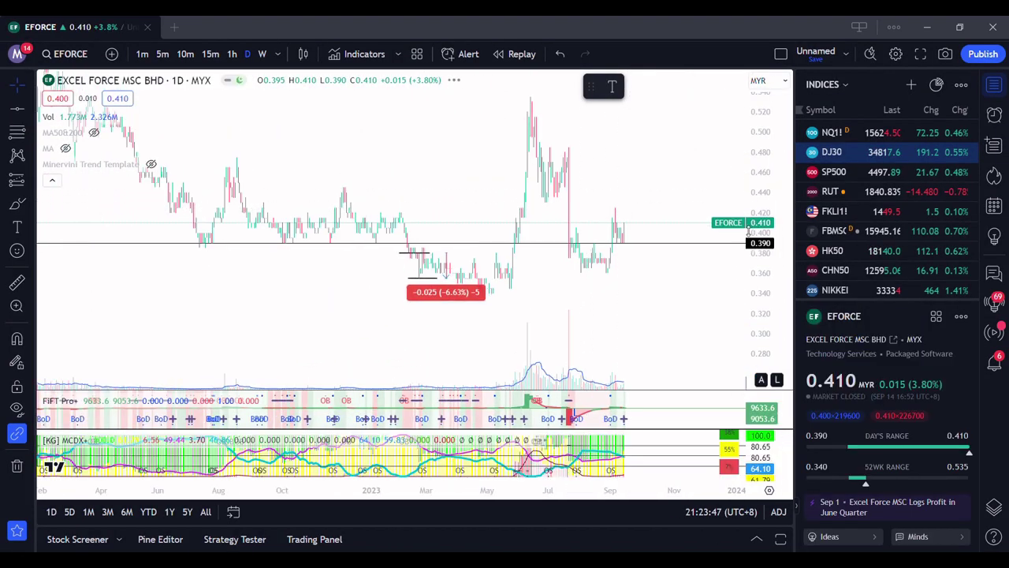
scroll(473, 252, up, 2)
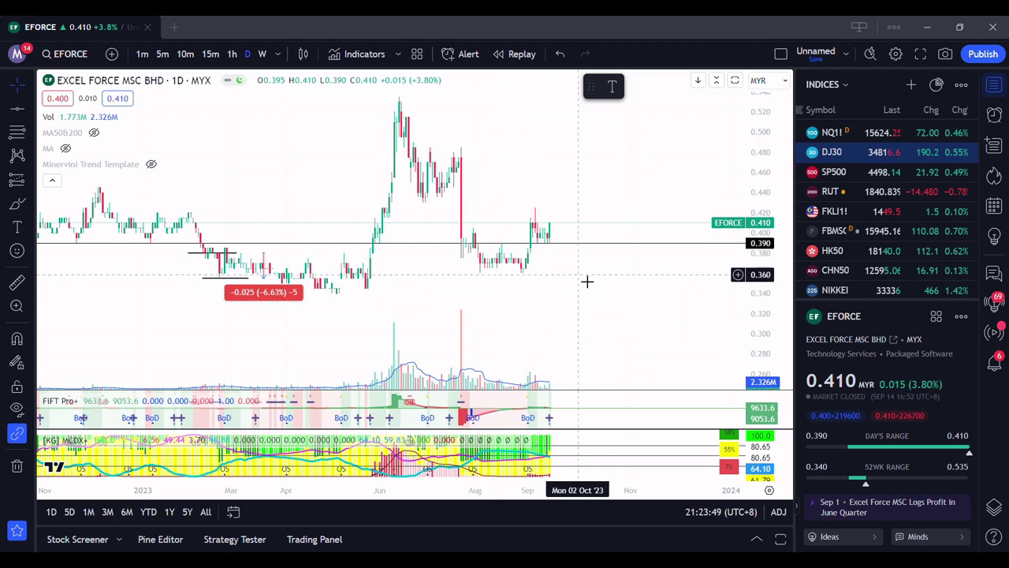
scroll(591, 276, up, 2)
scroll(584, 327, down, 2)
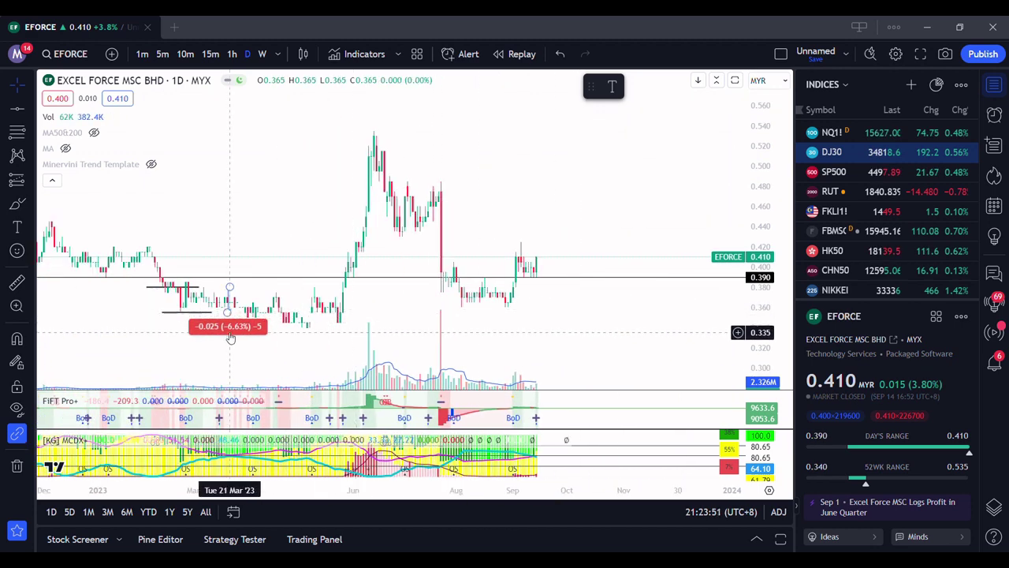
Delete the price-range measurement and the two short horizontal lines around February and March 2023, keeping the 0.390 line
click(229, 327)
key(Delete)
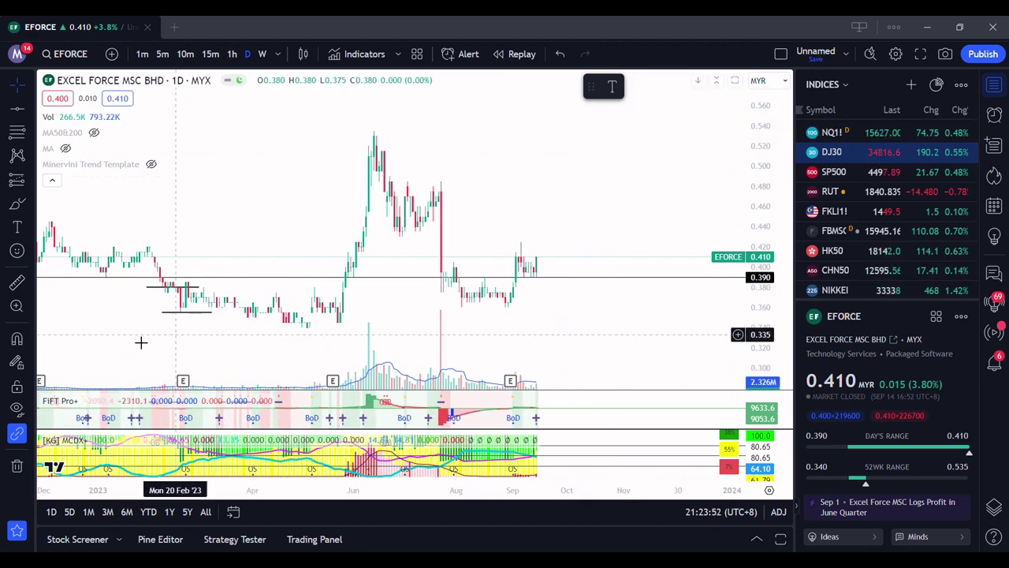
click(203, 318)
key(Delete)
click(199, 287)
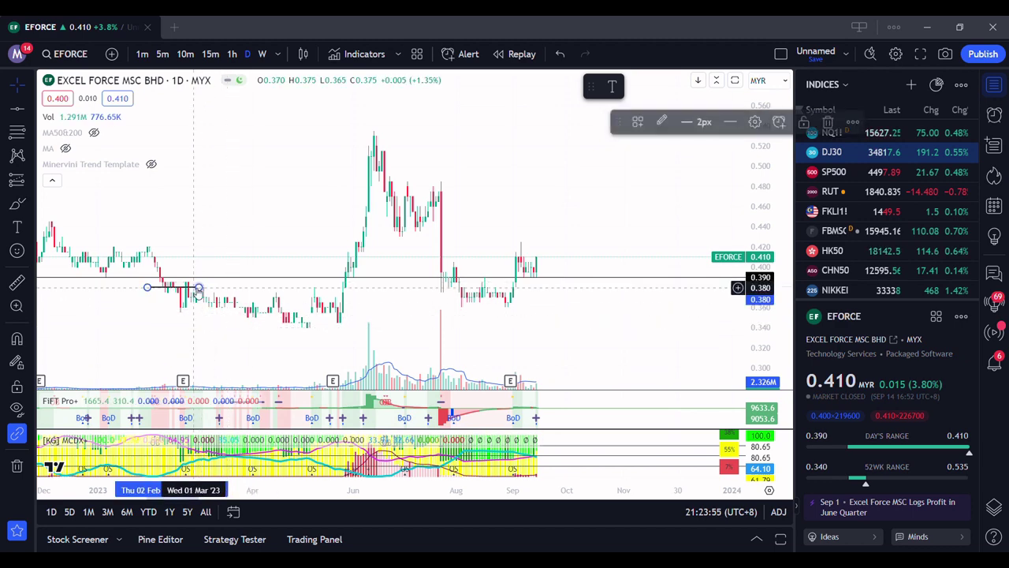
key(Delete)
Examine how the EFORCE candles meet the 0.390 line, from the September 2023 pullback back to the mid-2022 lows
scroll(626, 342, up, 2)
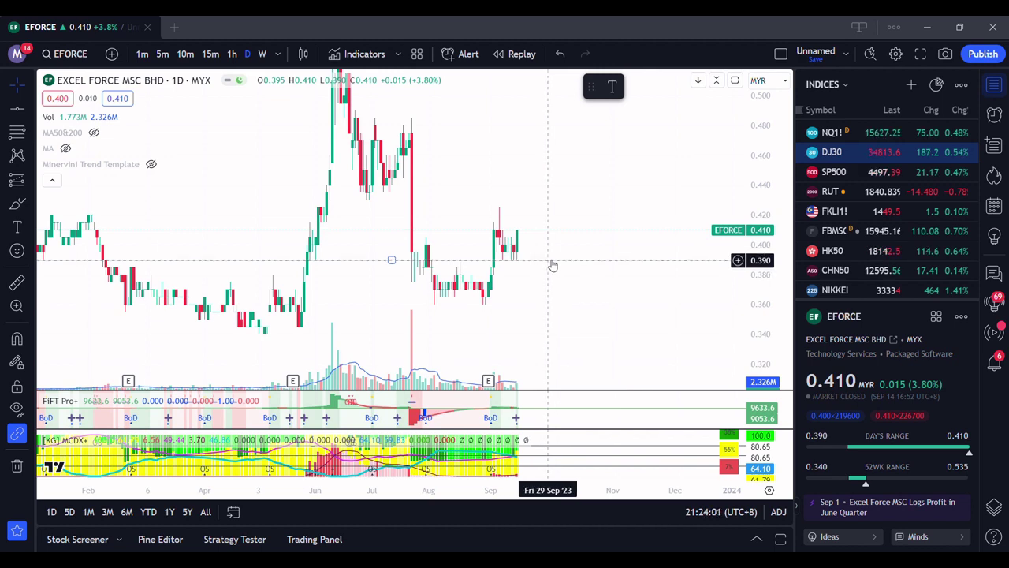
scroll(528, 300, up, 2)
scroll(150, 289, up, 1)
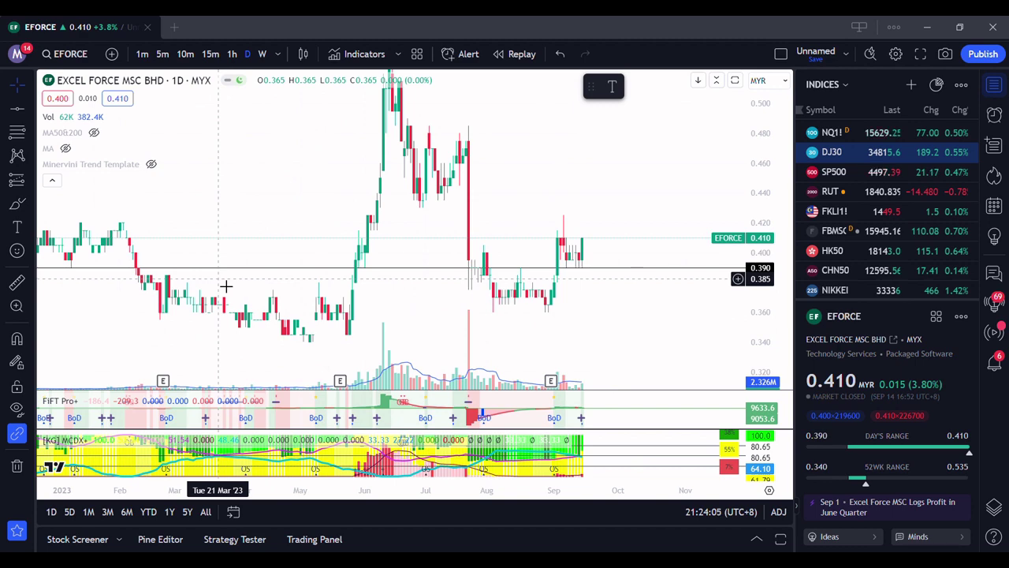
scroll(225, 286, down, 2)
scroll(201, 280, down, 1)
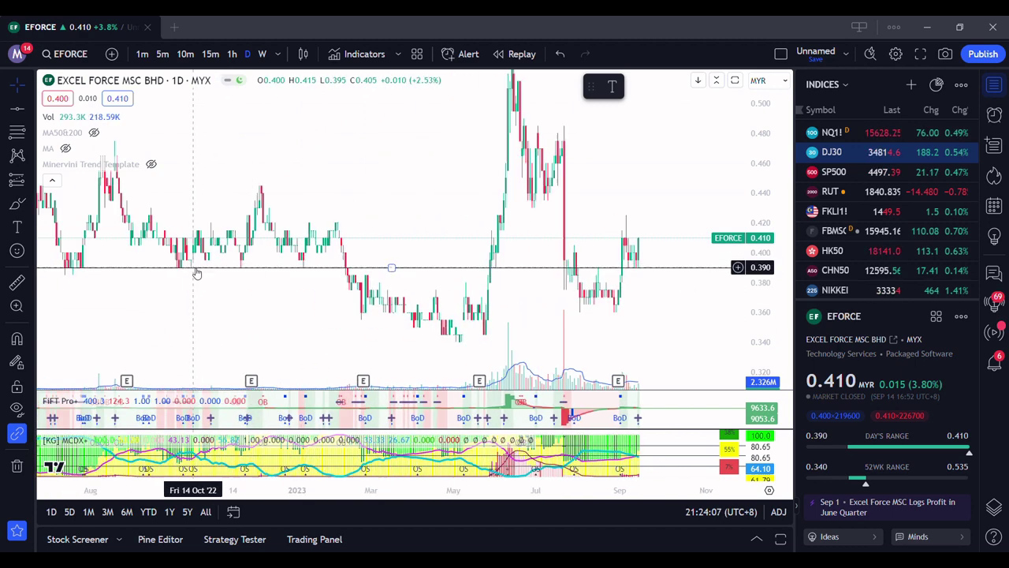
scroll(315, 315, down, 2)
scroll(313, 317, left, 1)
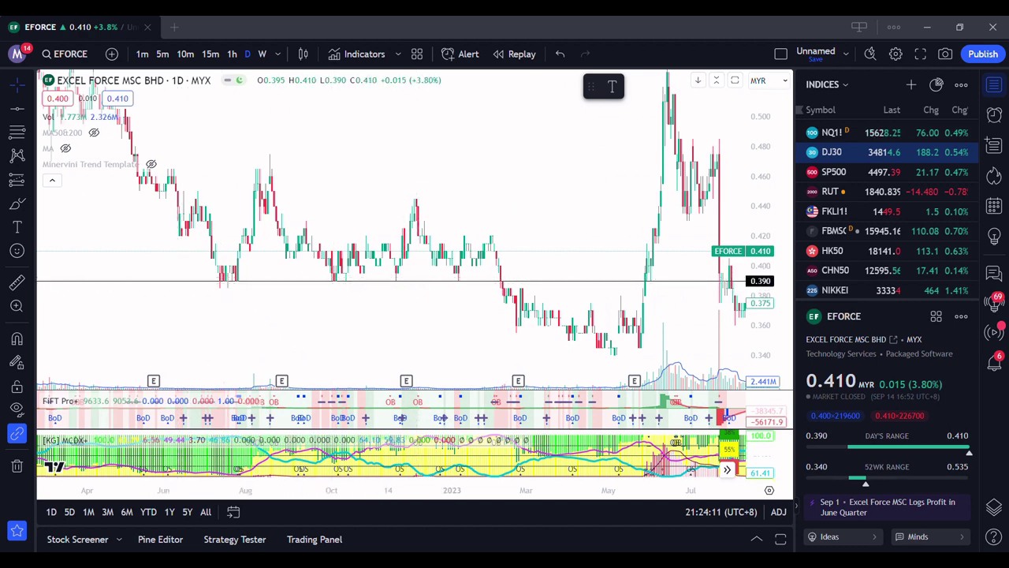
Brush a wide blue loop around the lows resting on the 0.390 line from mid-2022 to January 2023 and undo it
click(16, 204)
drag(471, 285, 450, 309)
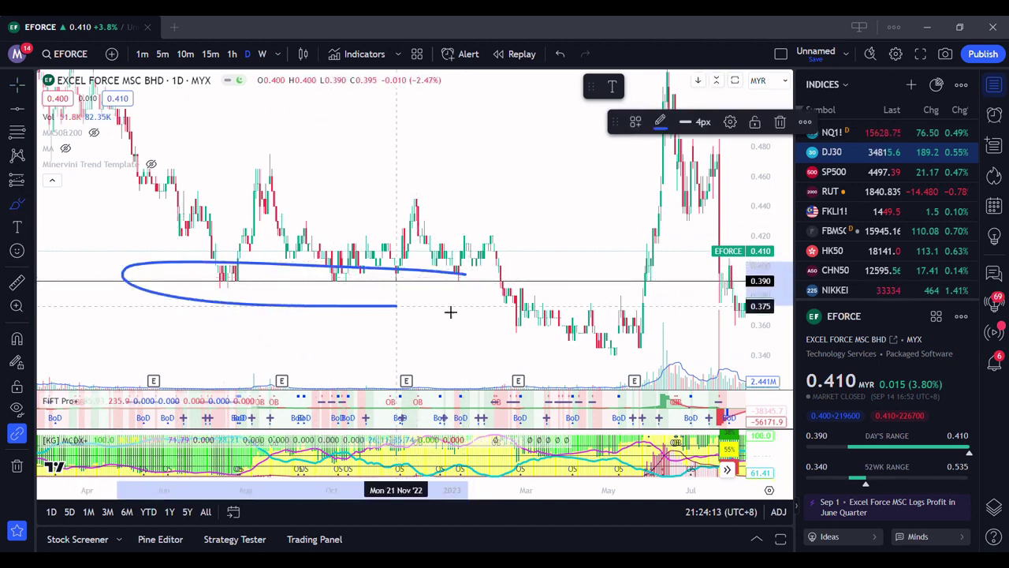
key(ctrl+z)
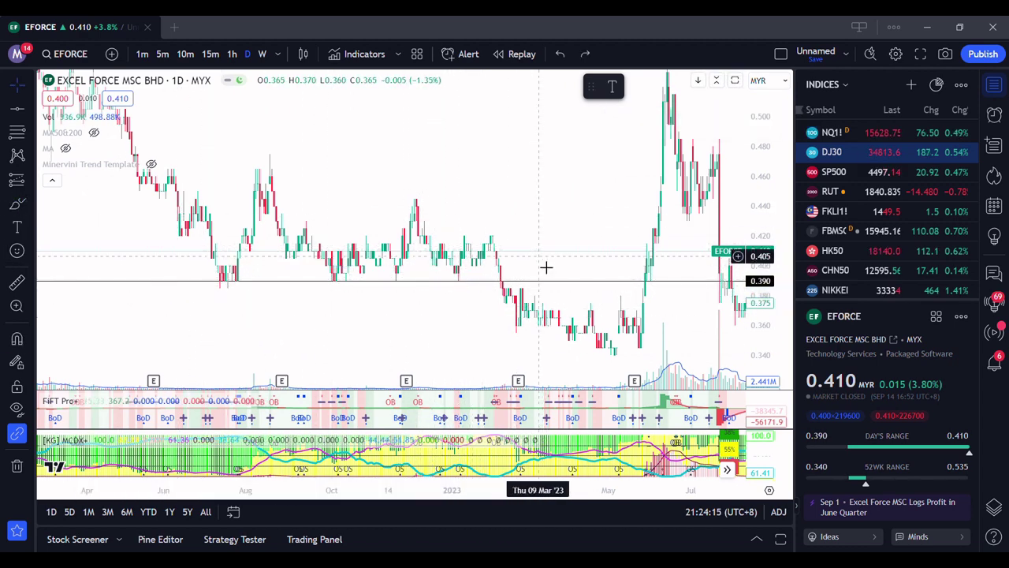
Examine the February 2023 break of the 0.390 line and the candles beneath it through May 2023
scroll(545, 266, up, 5)
scroll(367, 238, up, 3)
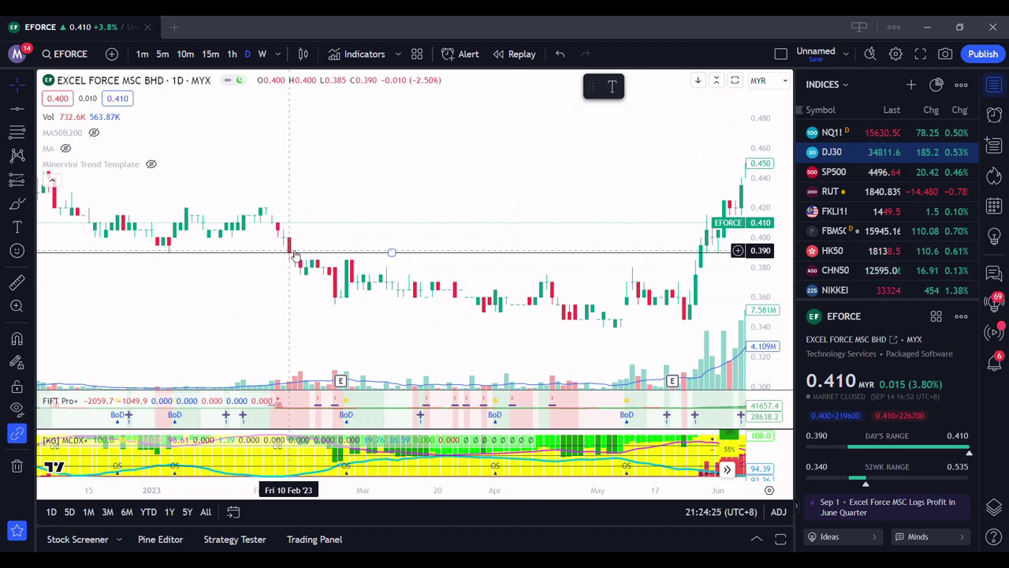
scroll(292, 260, down, 2)
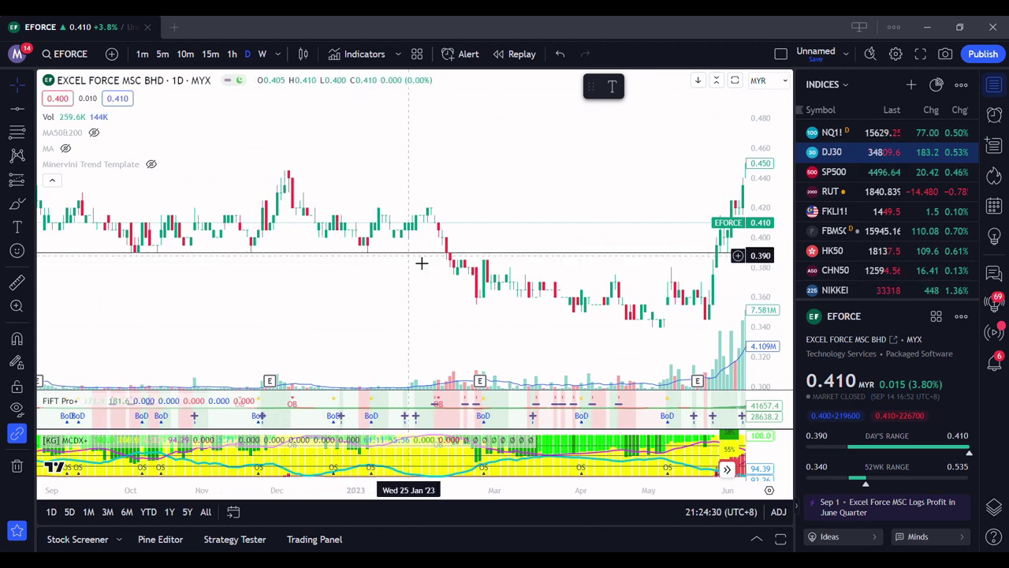
scroll(453, 278, up, 2)
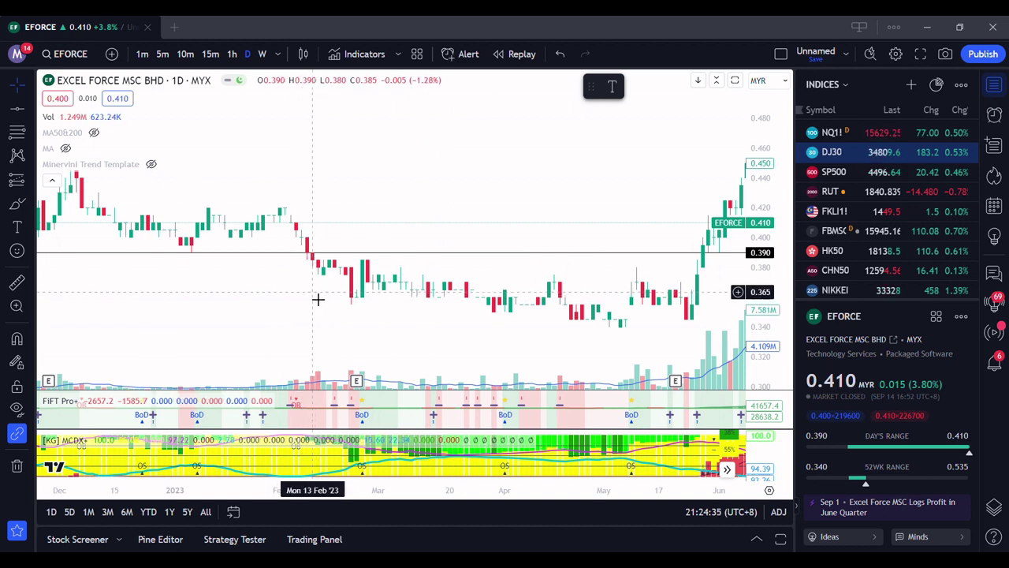
scroll(370, 315, down, 2)
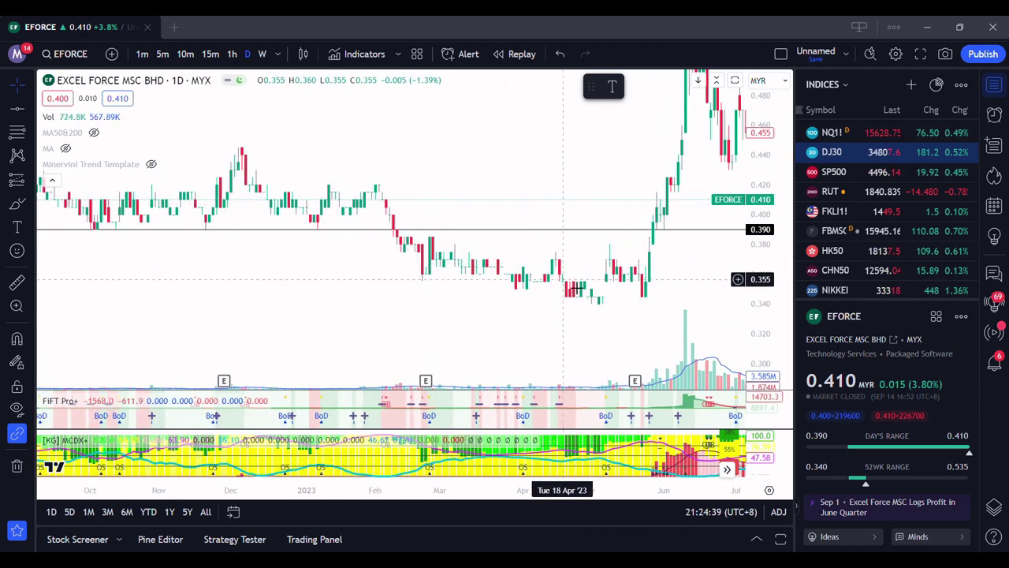
Examine the 0.390 line against the mid-2023 rally, the July drop, the August base and the September pullback
drag(652, 288, 279, 263)
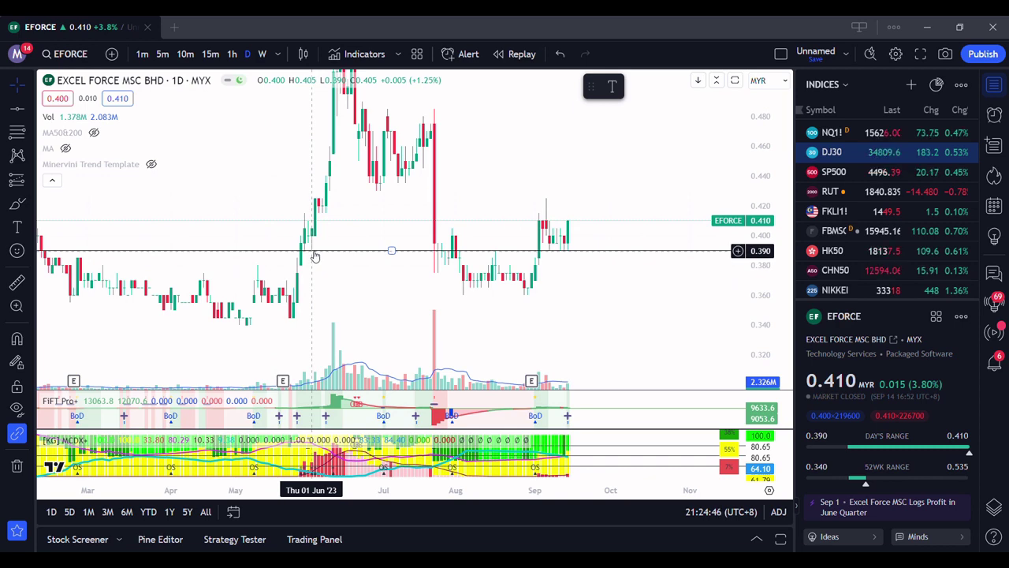
drag(314, 256, 304, 304)
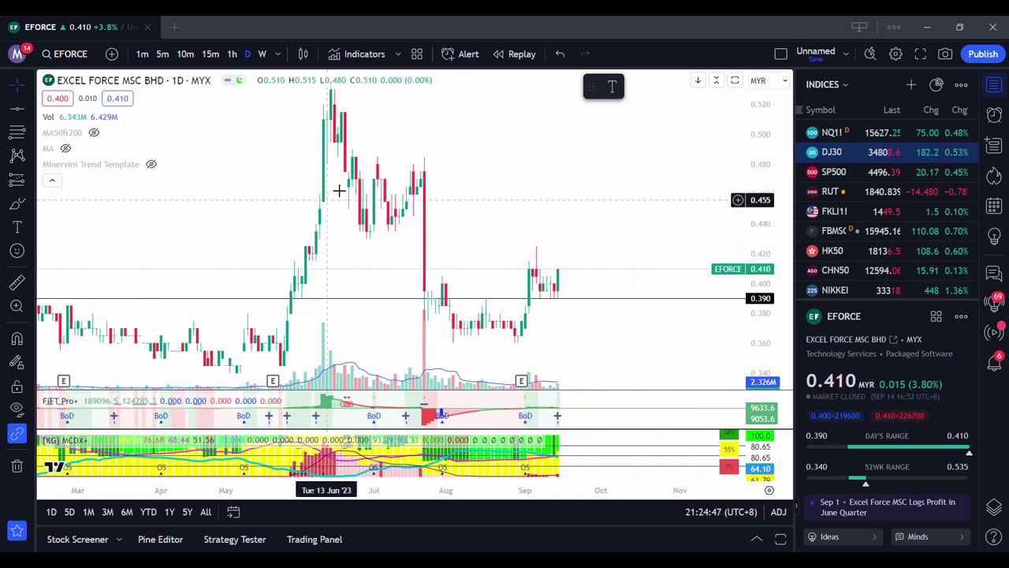
drag(365, 149, 354, 138)
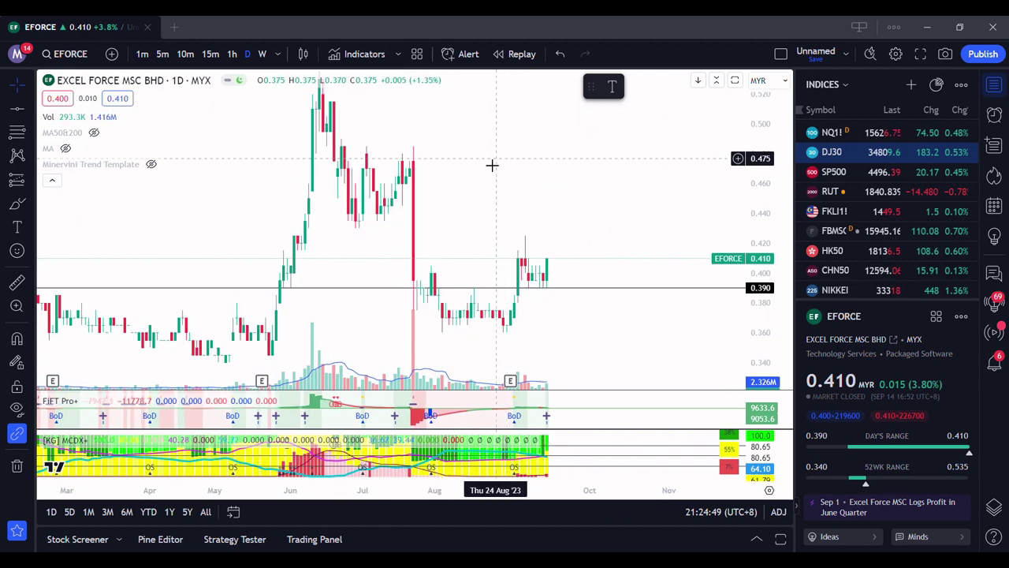
scroll(360, 288, down, 2)
scroll(401, 239, up, 3)
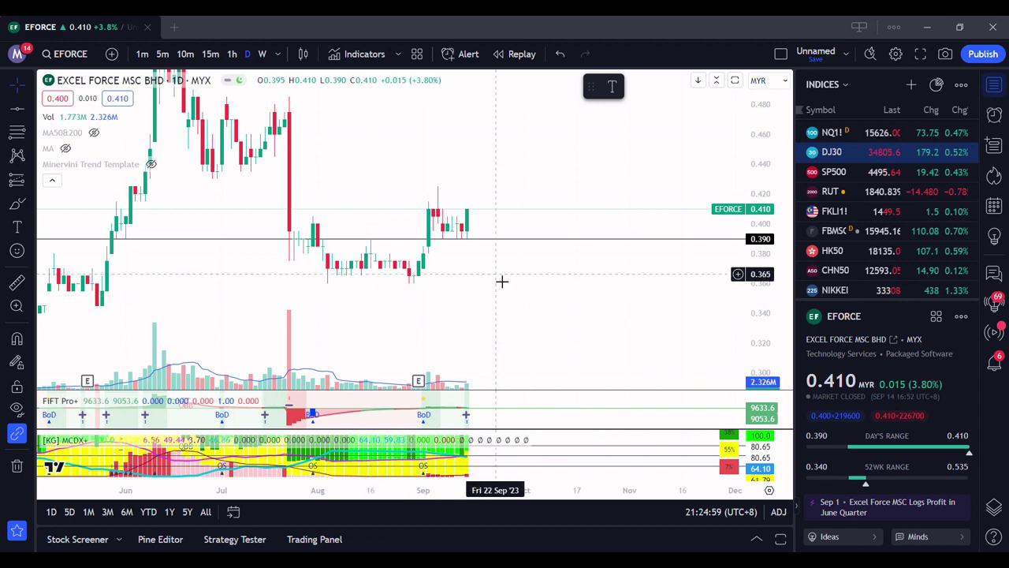
drag(422, 263, 412, 289)
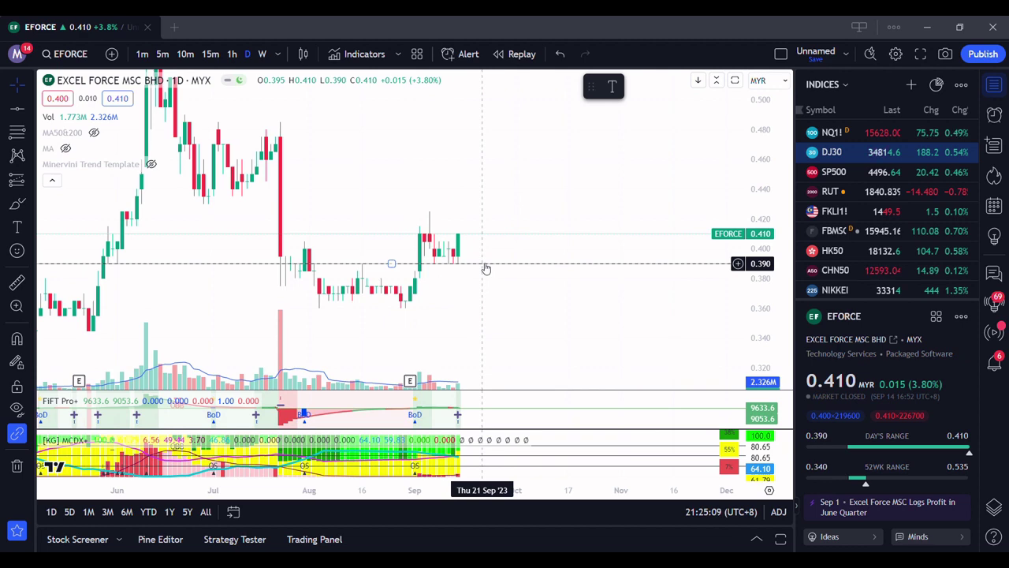
scroll(486, 269, down, 2)
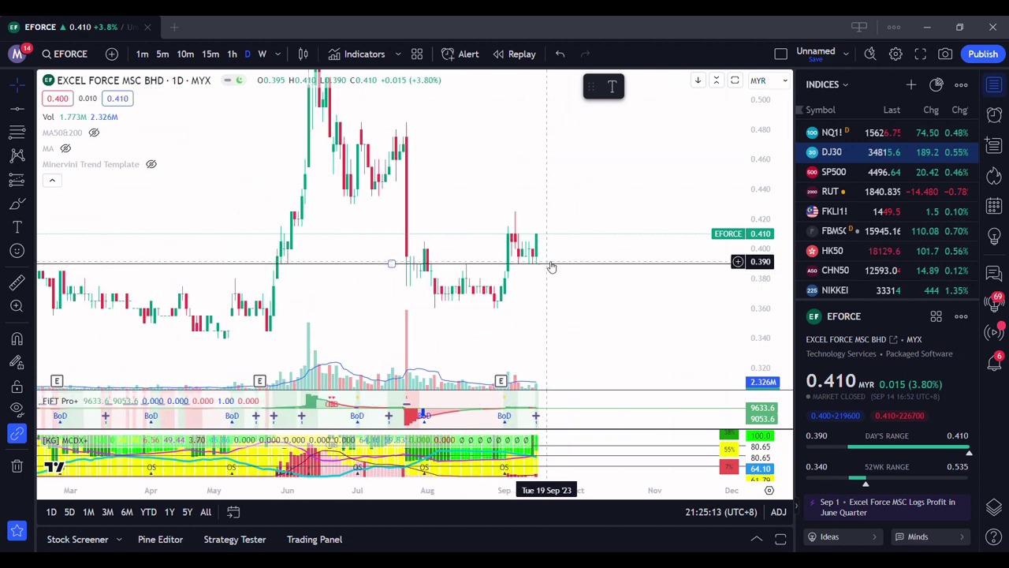
Switch the chart to the MYX stock SKPRES and frame its marked levels from March to September 2023
click(71, 54)
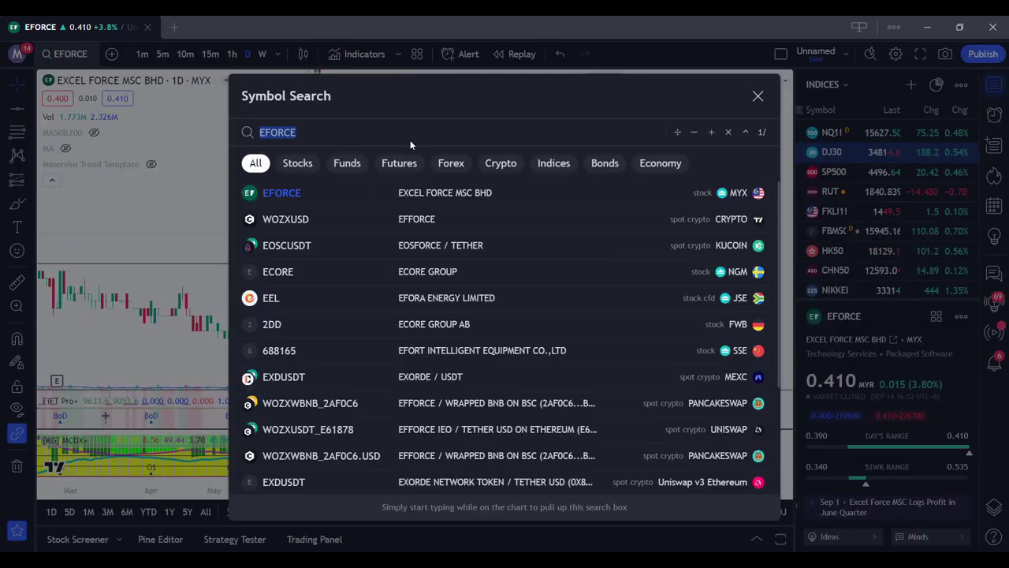
key(BackSpace)
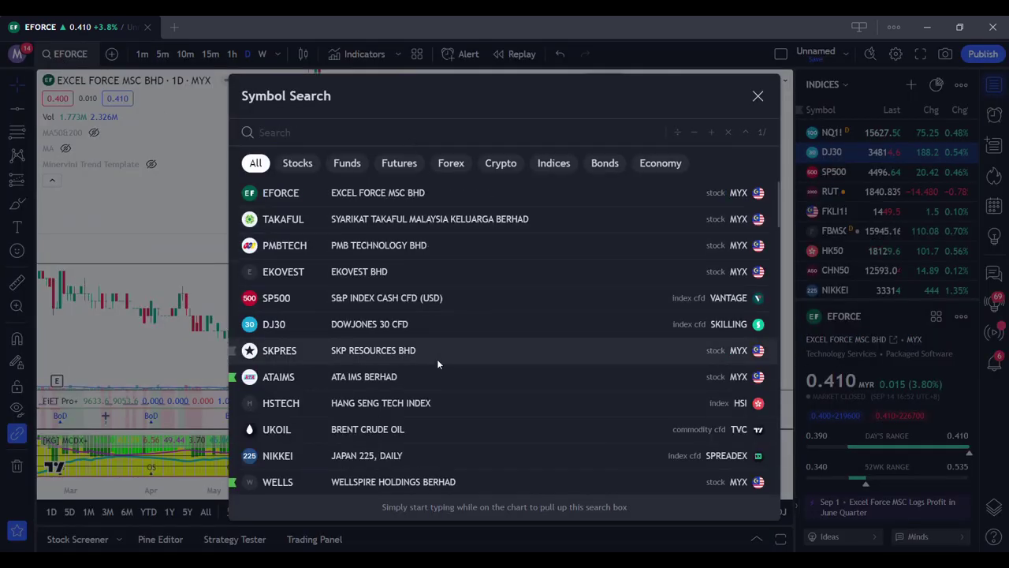
click(444, 359)
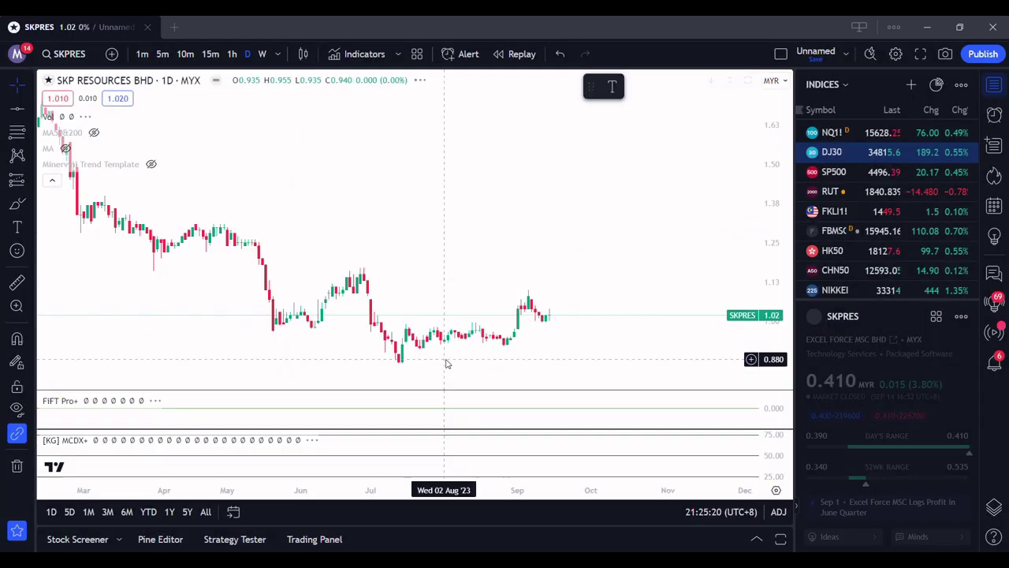
scroll(579, 185, up, 3)
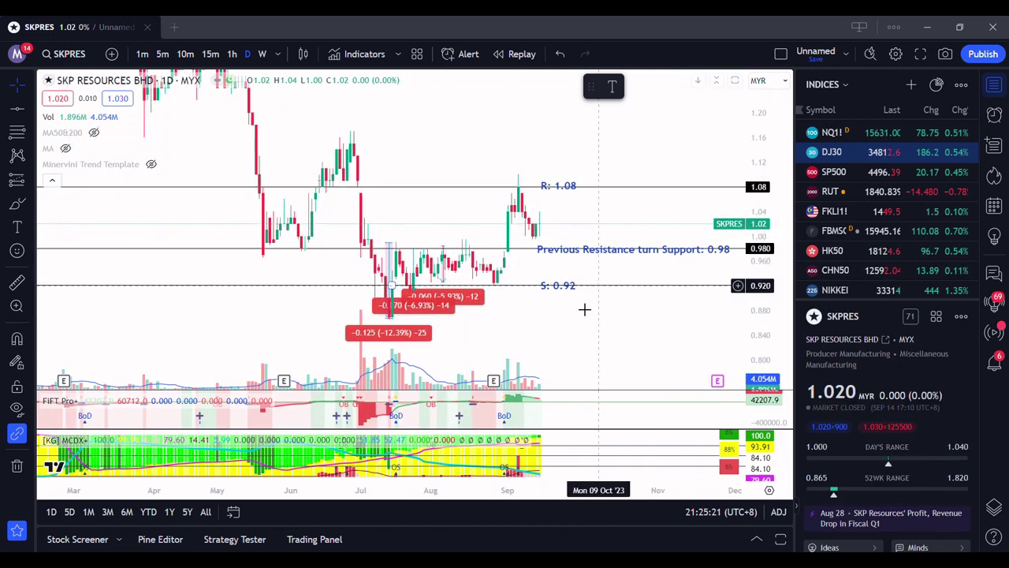
Hide all drawings on the SKPRES chart and study the bare candles from June to September 2023
click(16, 408)
drag(518, 302, 551, 314)
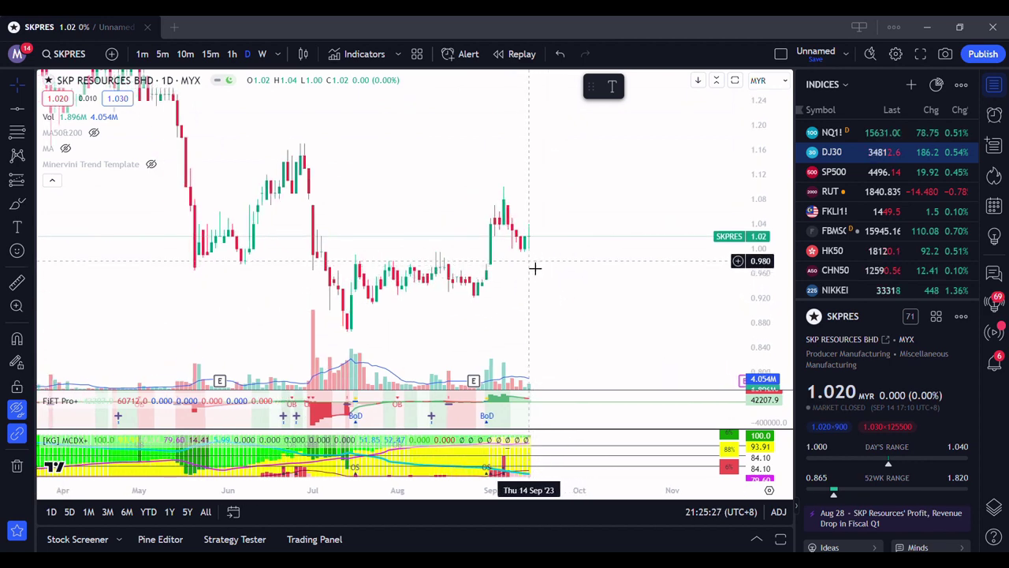
scroll(529, 315, up, 2)
scroll(529, 315, left, 3)
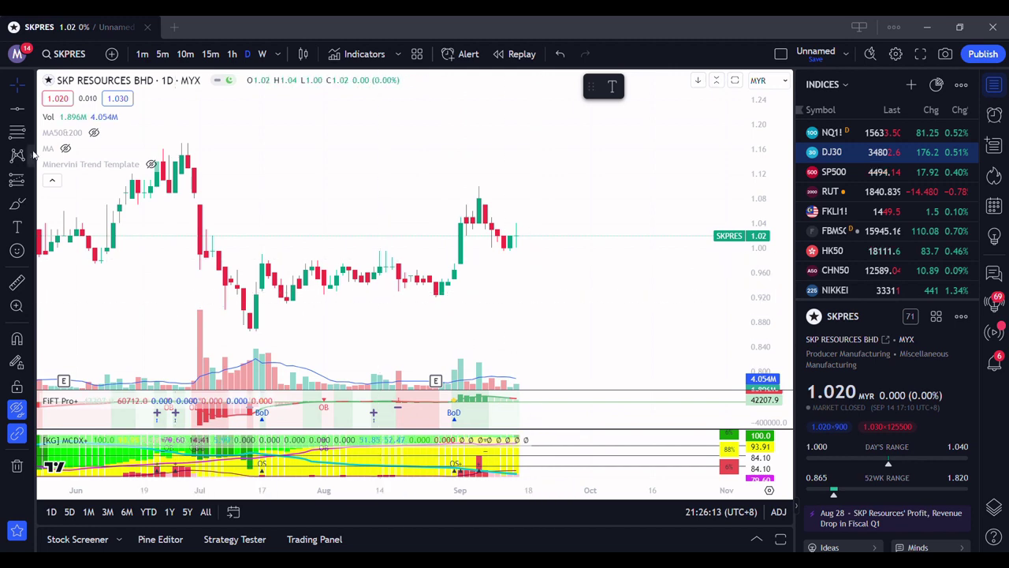
Show the SKPRES drawings again and delete the stray horizontal line at 1.00
key(ctrl+alt+h)
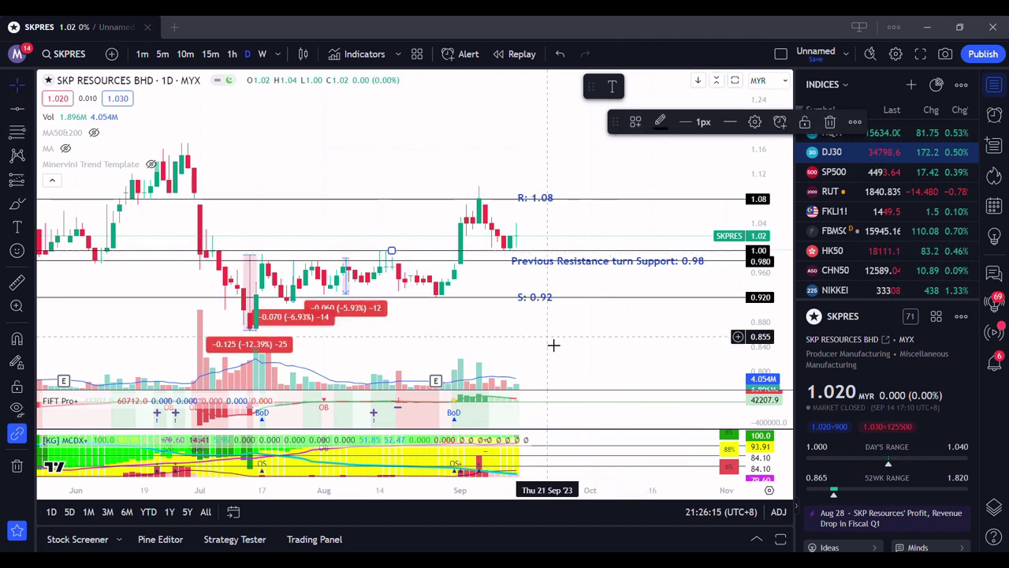
click(392, 252)
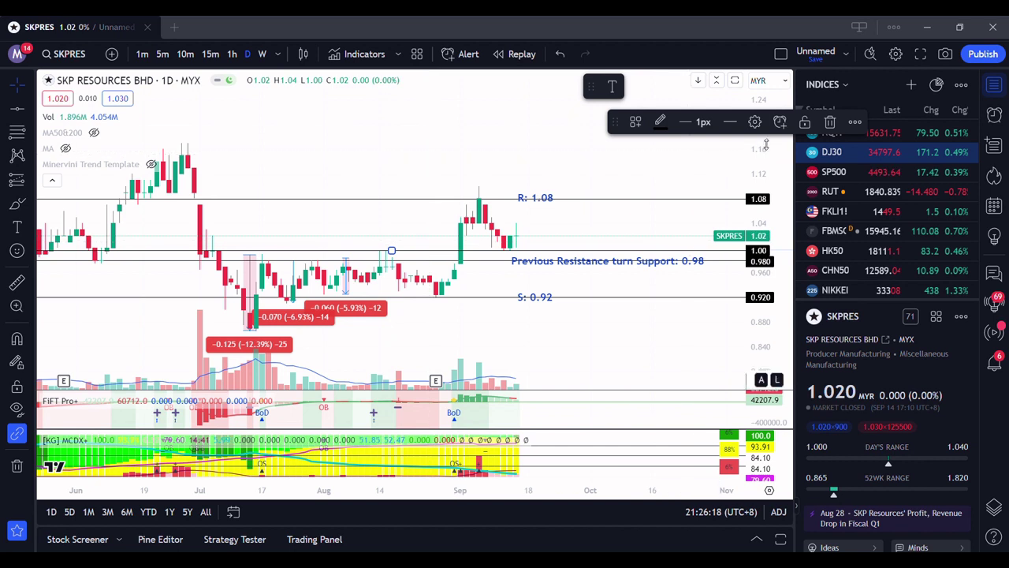
click(828, 123)
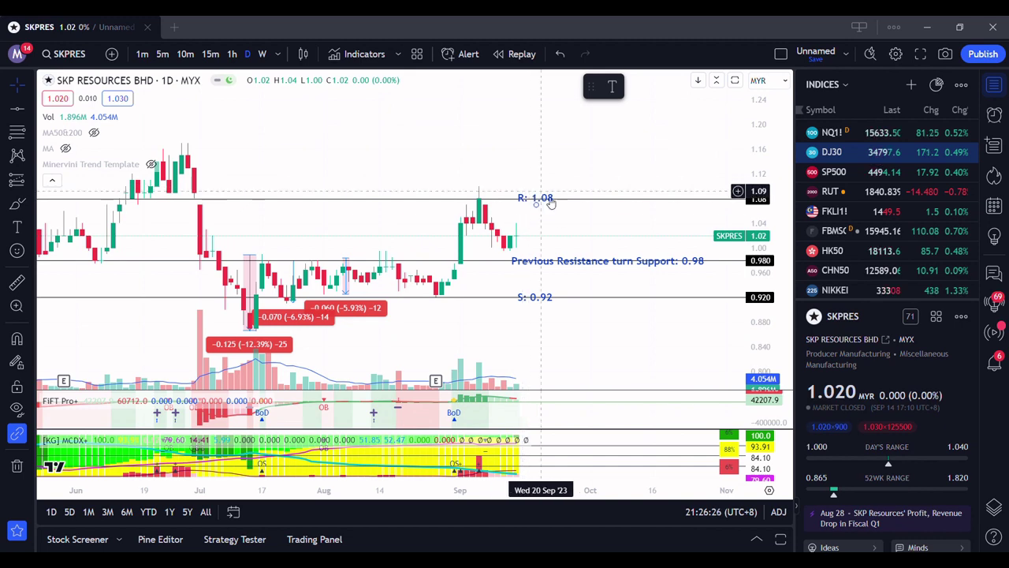
Move the "R: 1.08" label just above the 1.08 resistance line
drag(530, 195, 549, 187)
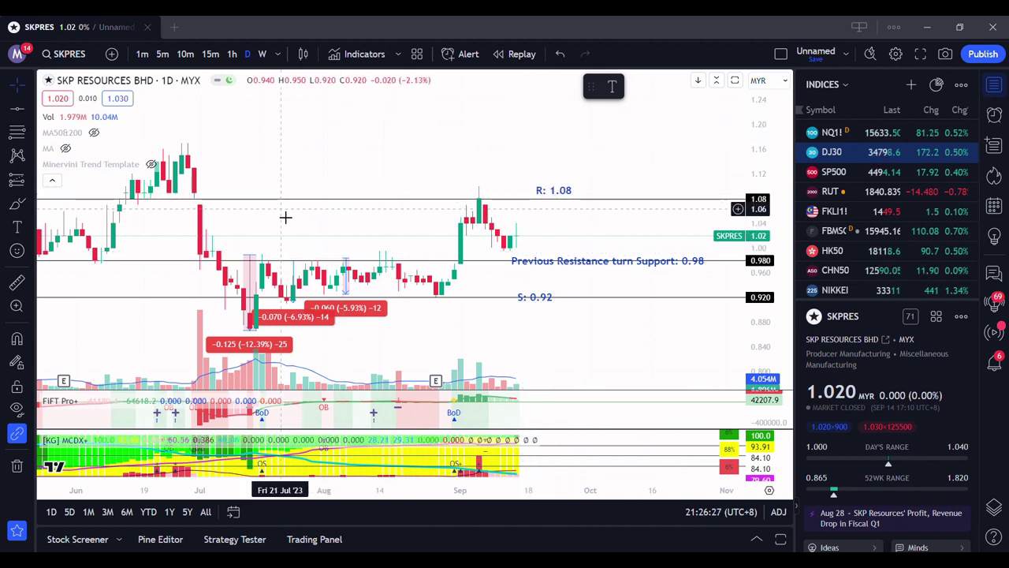
scroll(308, 207, down, 2)
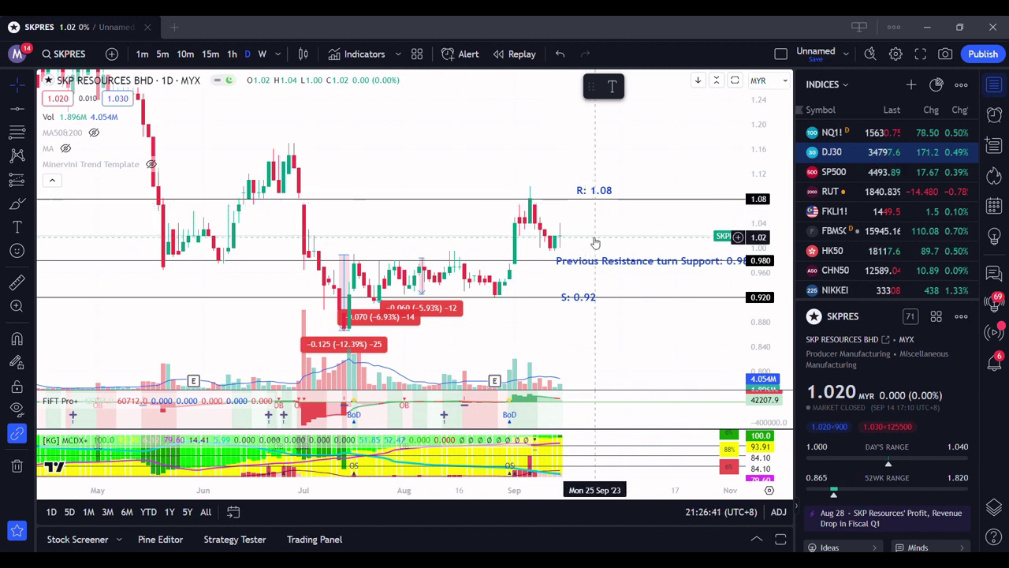
Switch the chart to the DJ30 index from SKILLING and frame its daily candles from mid-2022 to September 2023
click(76, 57)
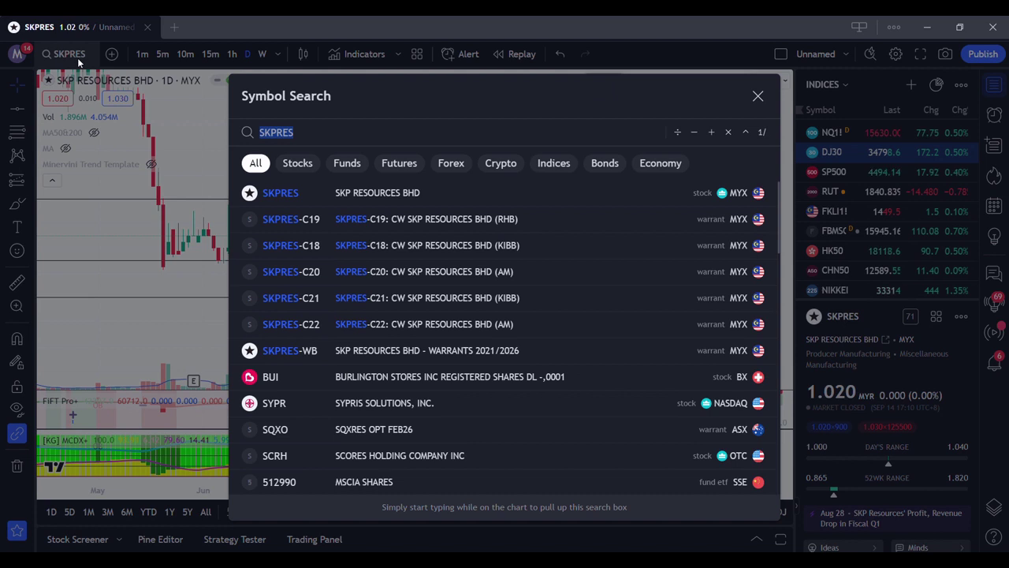
key(BackSpace)
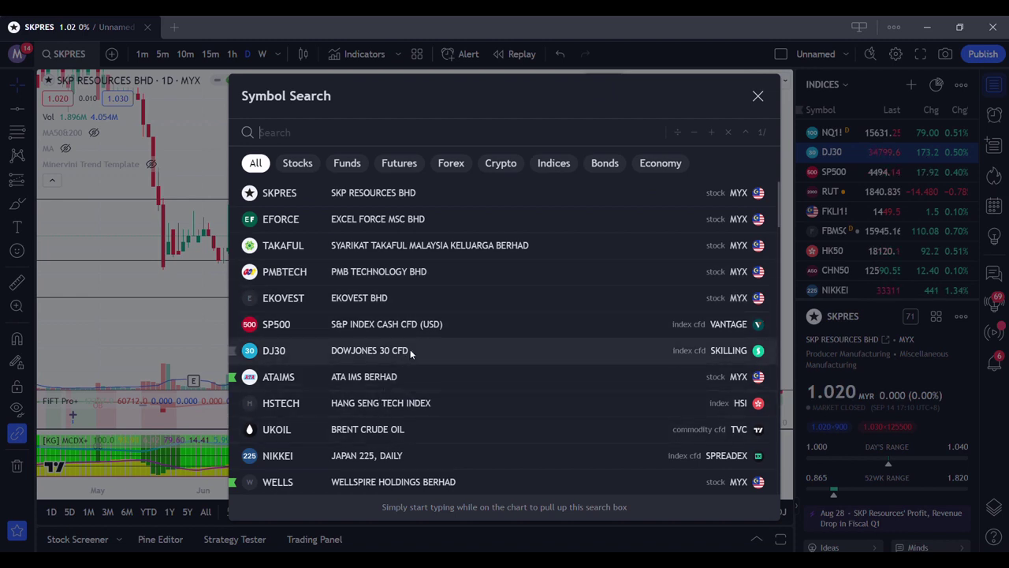
click(378, 350)
scroll(573, 283, down, 5)
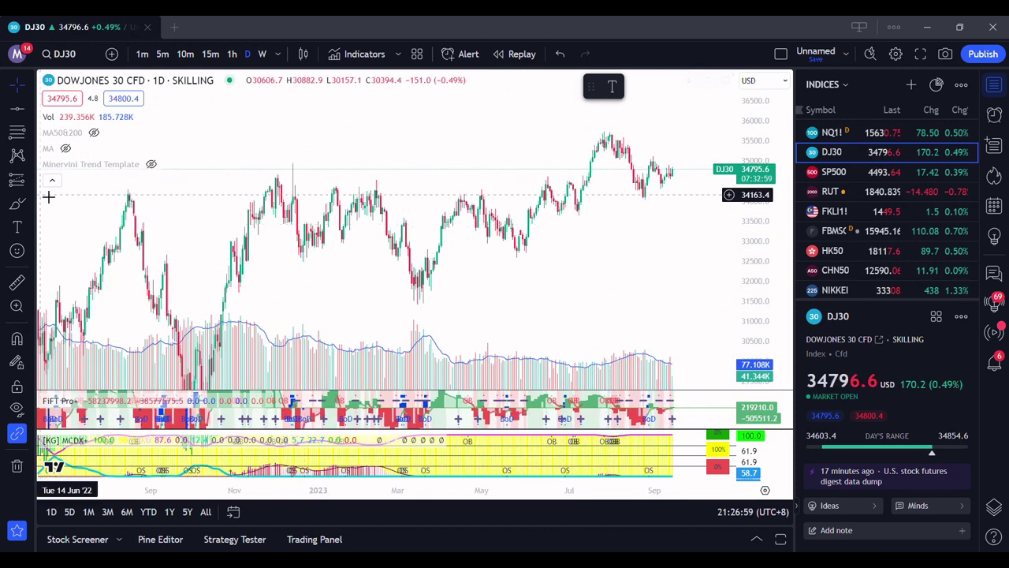
Place horizontal lines on DJ30 at 32603.1 along the May 2023 low and at 34541.1 along the earlier highs
click(597, 265)
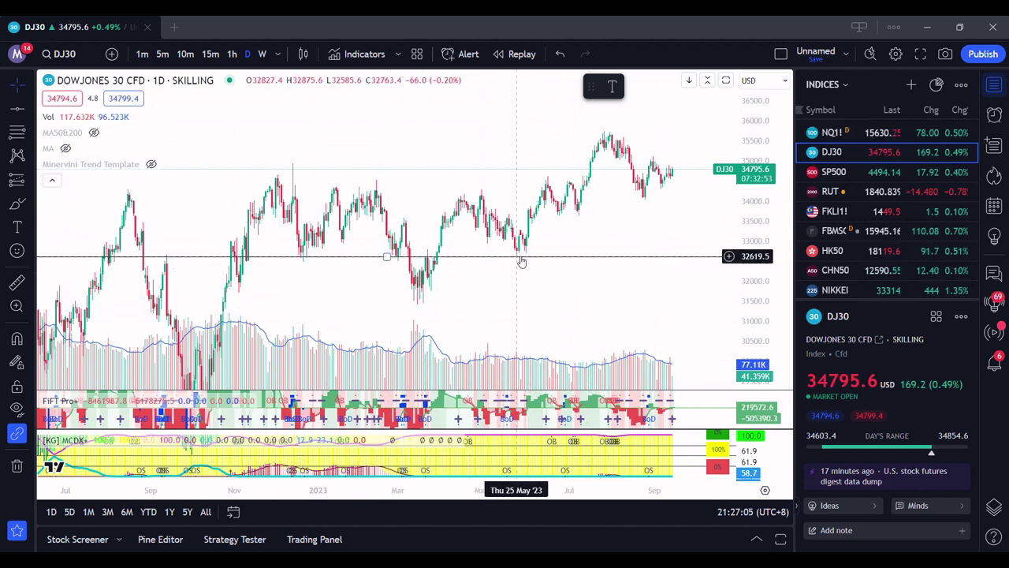
click(483, 182)
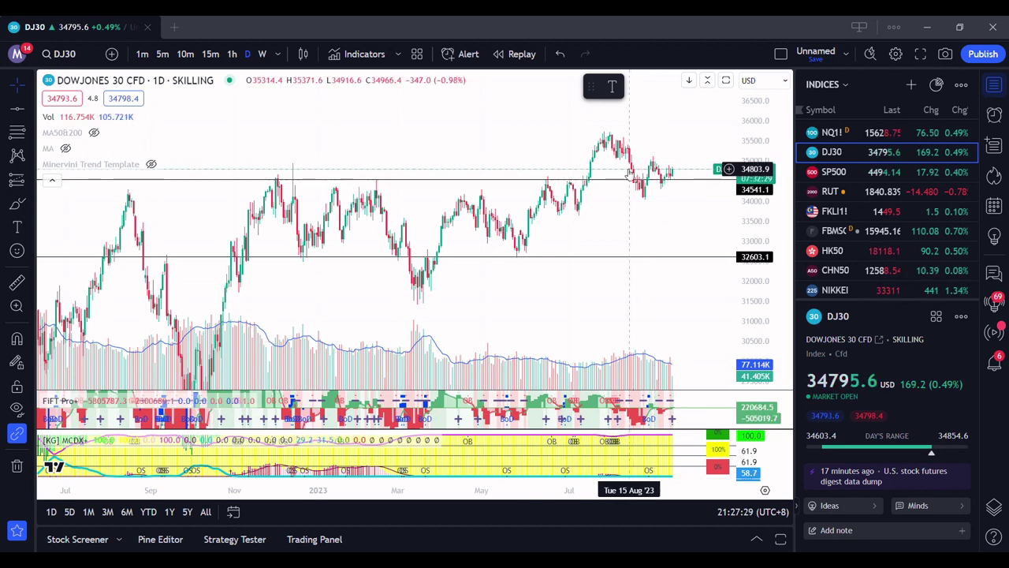
Draw a rising trend line on DJ30 from the mid-March 2023 low along the higher lows to about 34950 in October 2023
drag(586, 288, 437, 237)
click(29, 110)
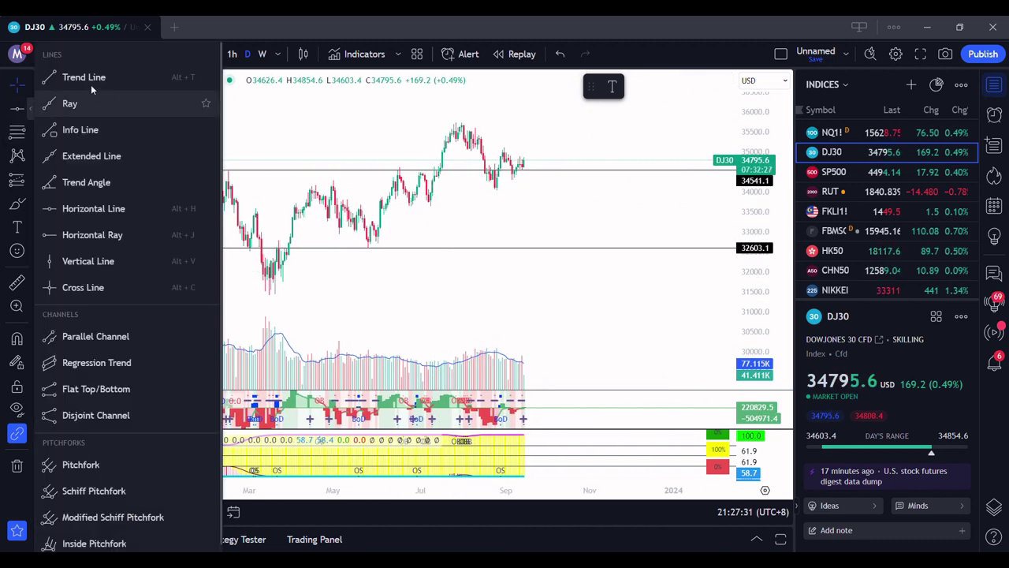
click(63, 77)
click(277, 300)
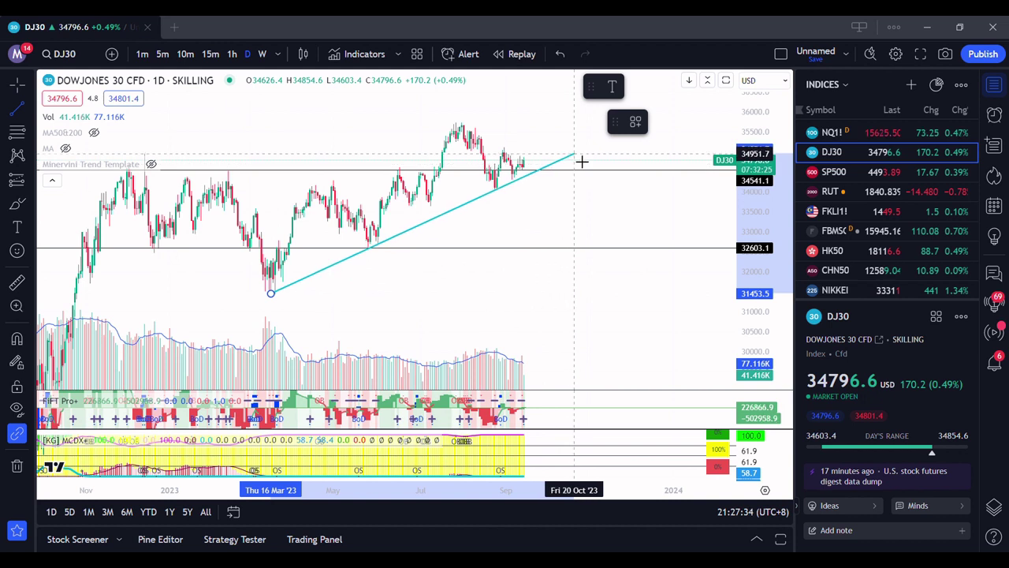
click(576, 156)
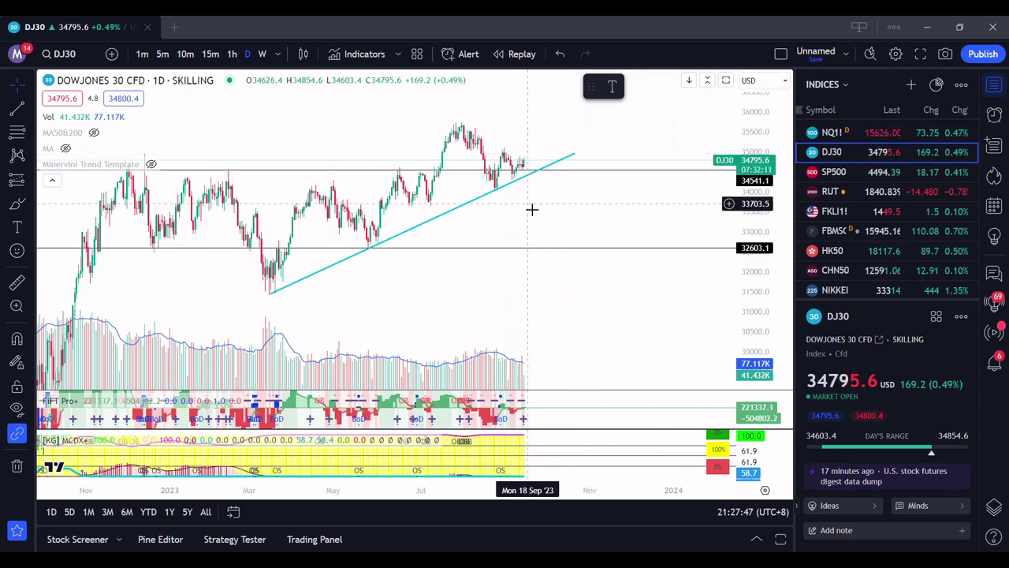
Draw a falling trend line on DJ30 from the January 2022 high along the lower highs to about 32264 in late January 2023
scroll(563, 268, down, 3)
scroll(436, 341, down, 5)
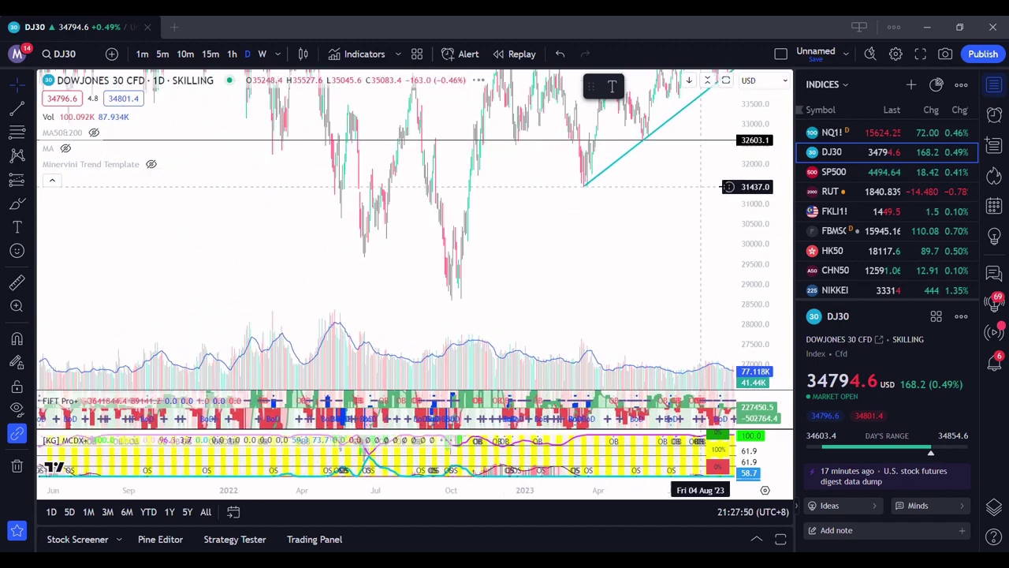
click(22, 126)
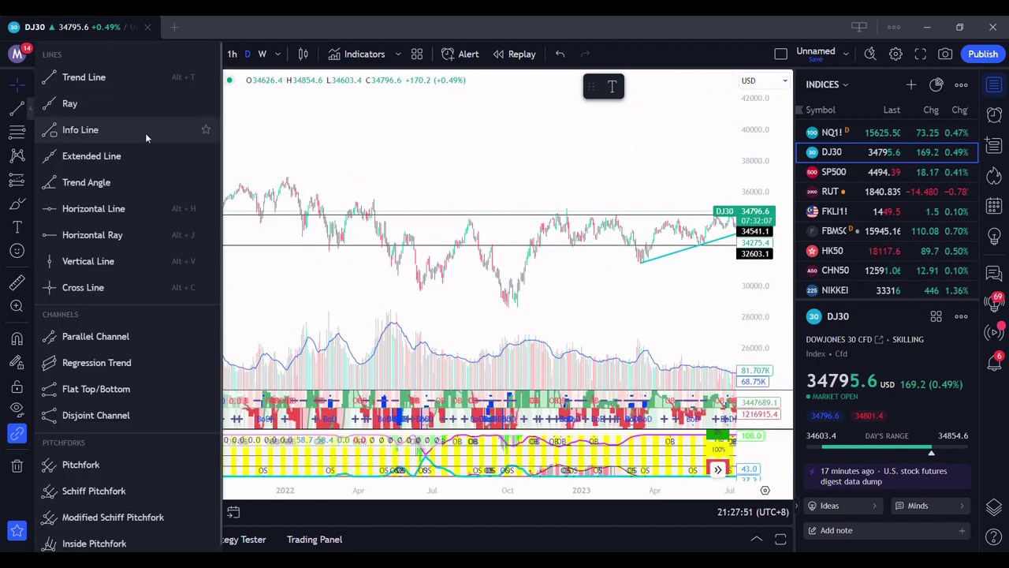
click(141, 77)
click(289, 178)
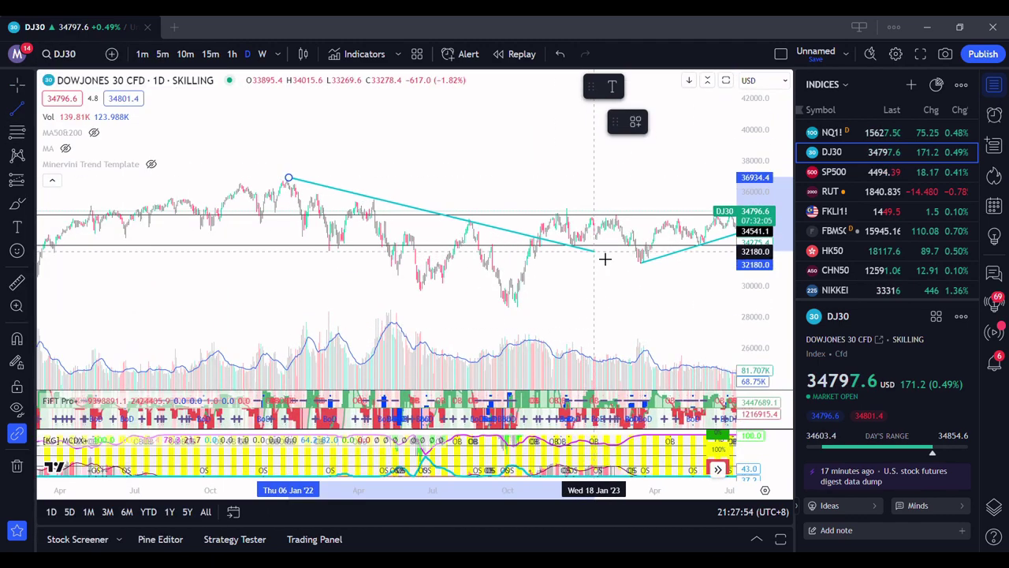
click(599, 250)
click(236, 178)
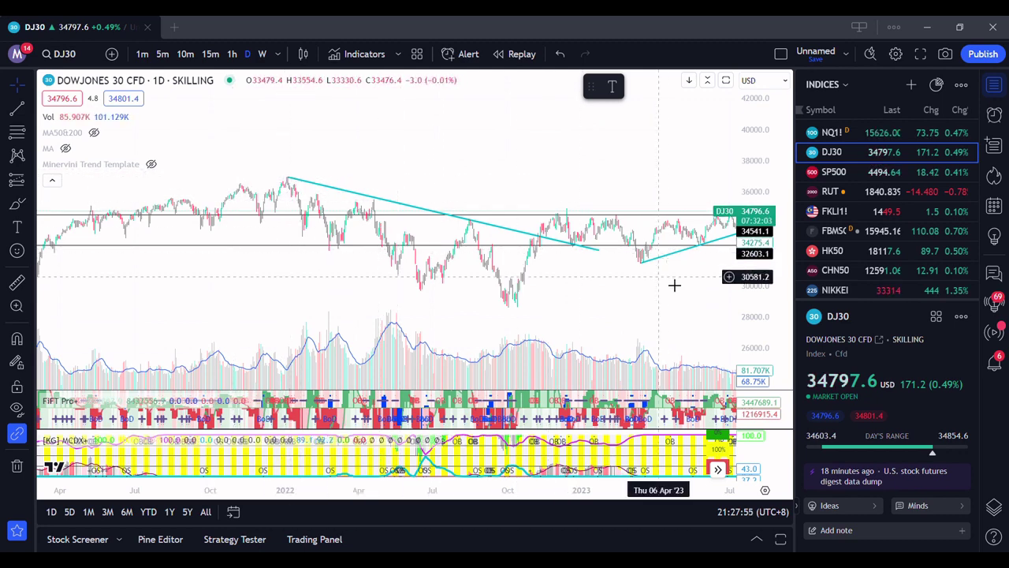
Delete the falling trend line that starts at the January 2022 high
click(591, 248)
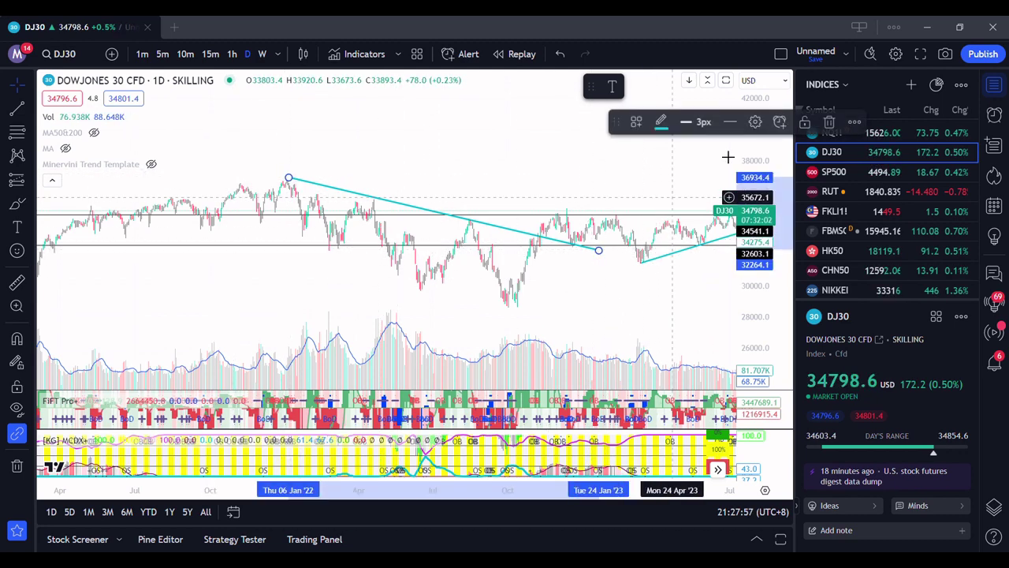
click(829, 122)
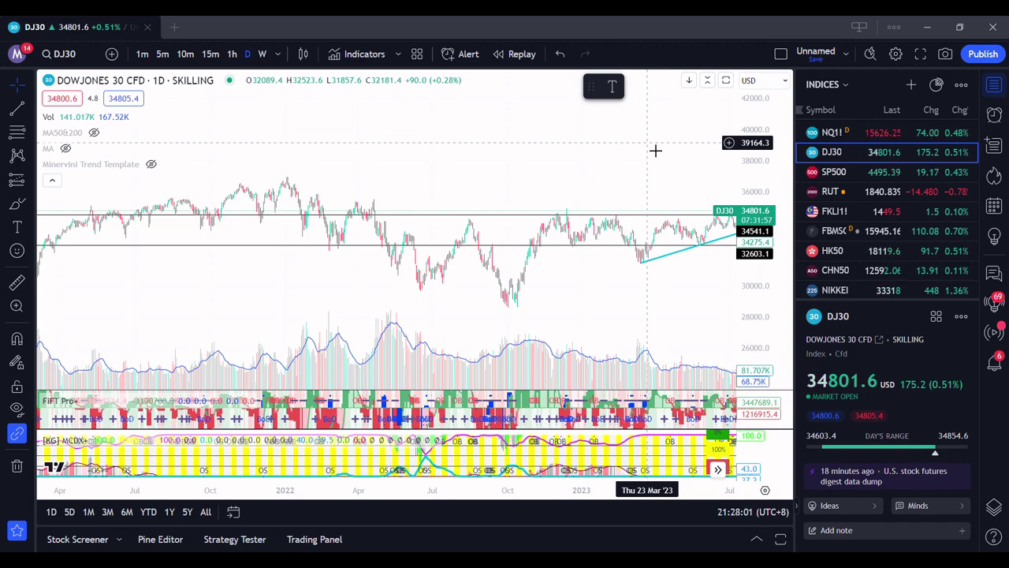
scroll(557, 289, up, 5)
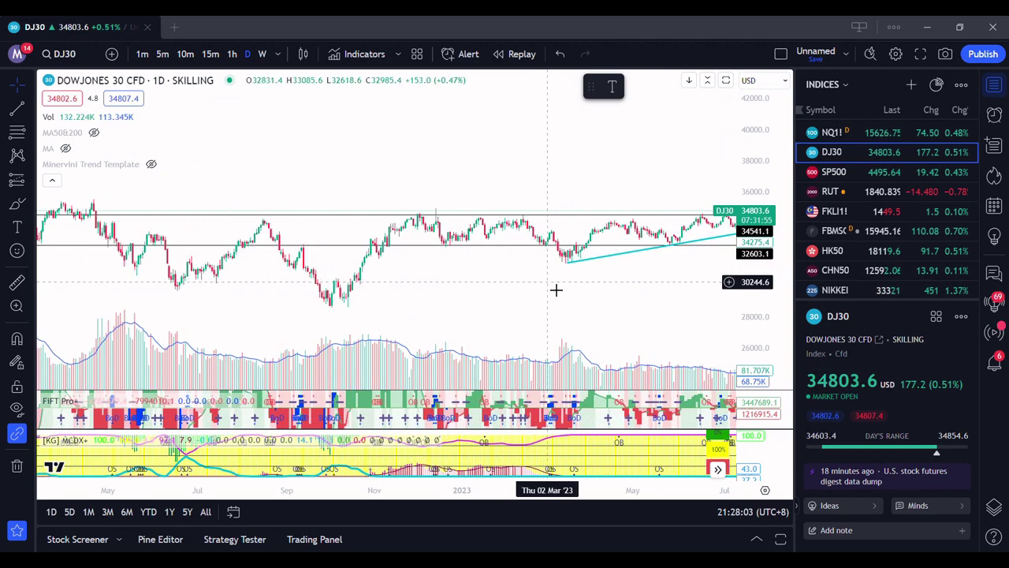
scroll(500, 336, down, 5)
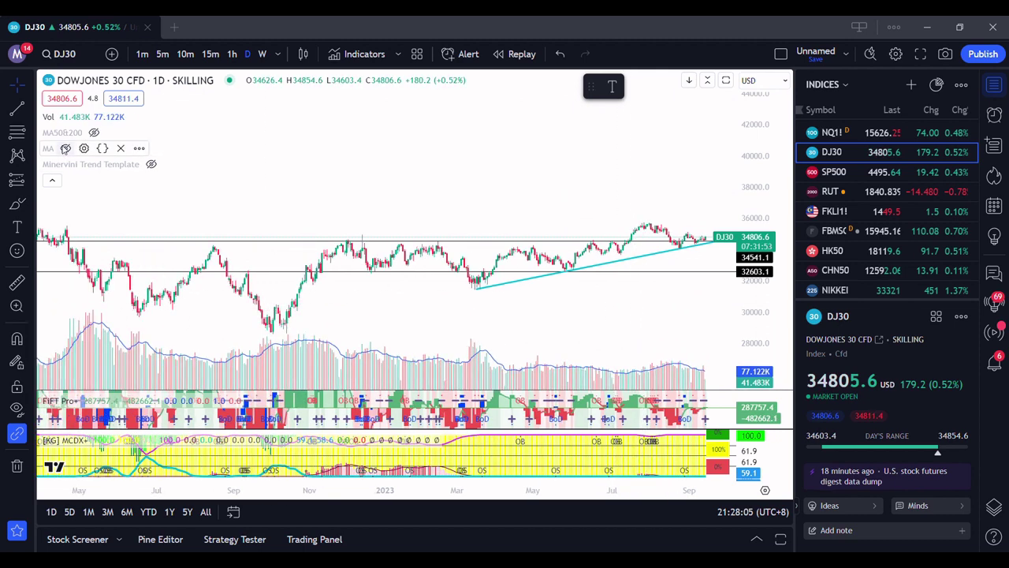
Switch the chart to AAPL from NASDAQ and frame its daily candles from late 2021 to mid-2023
click(74, 61)
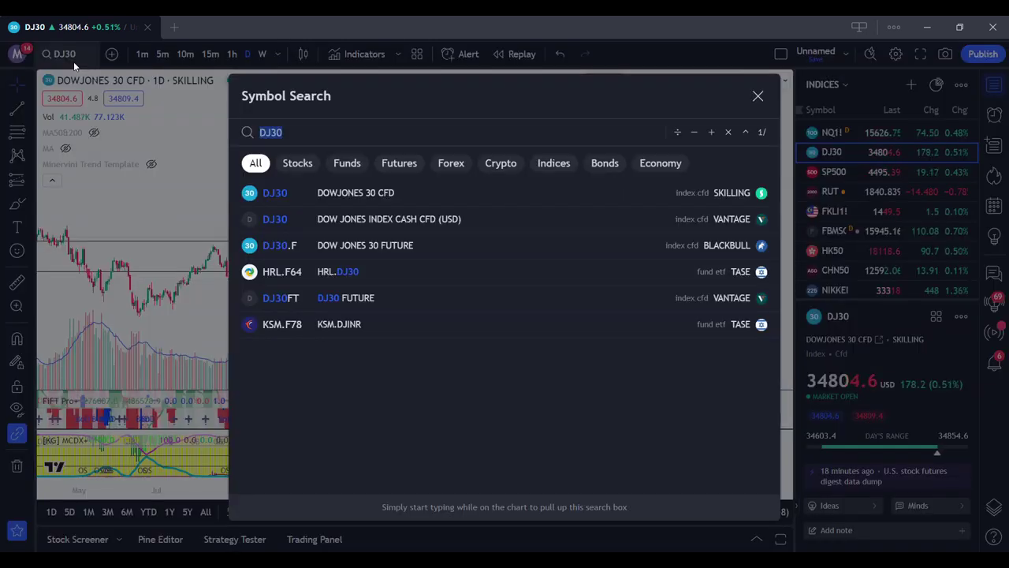
text(A)
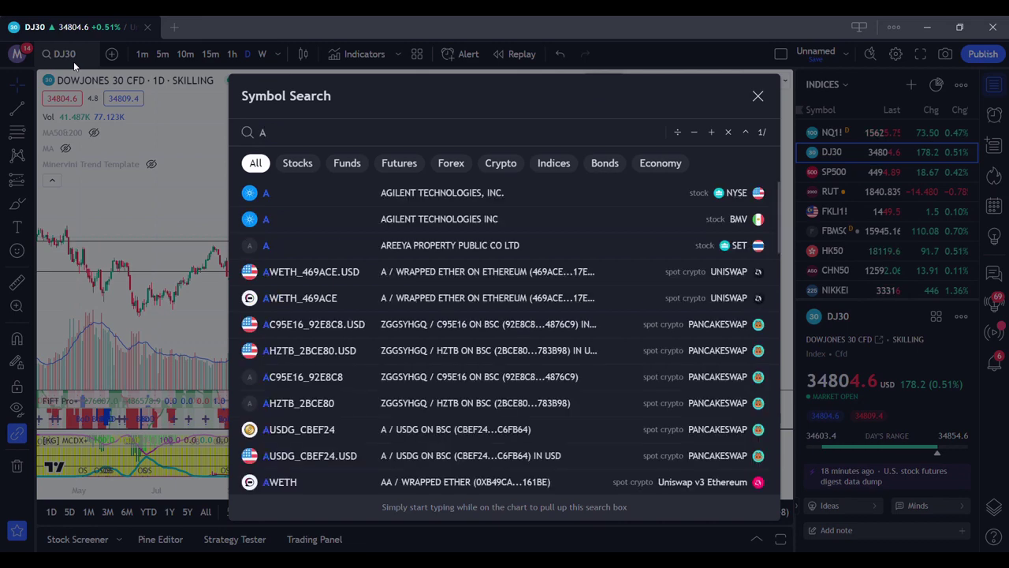
text(APL)
click(481, 190)
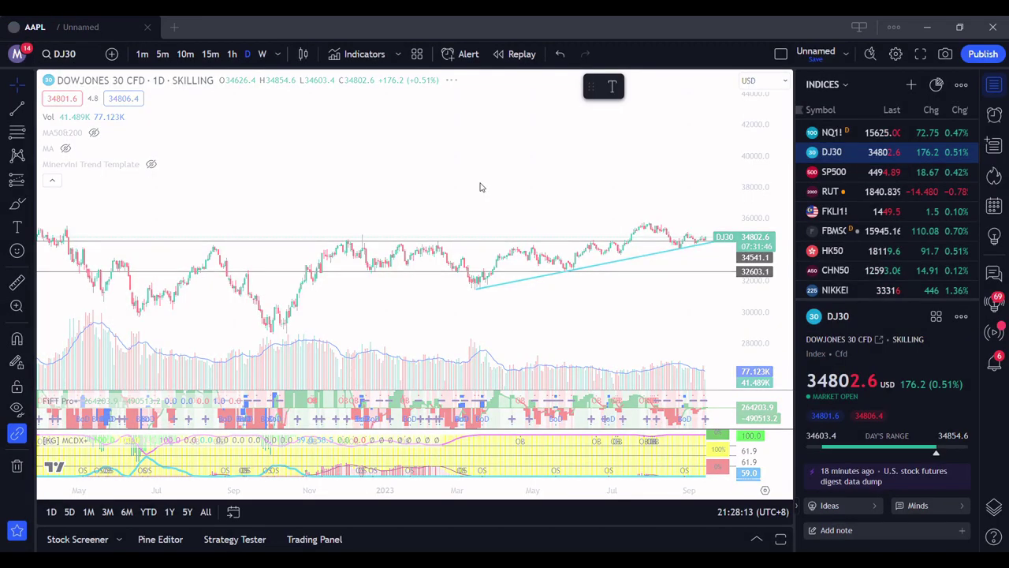
scroll(623, 284, up, 5)
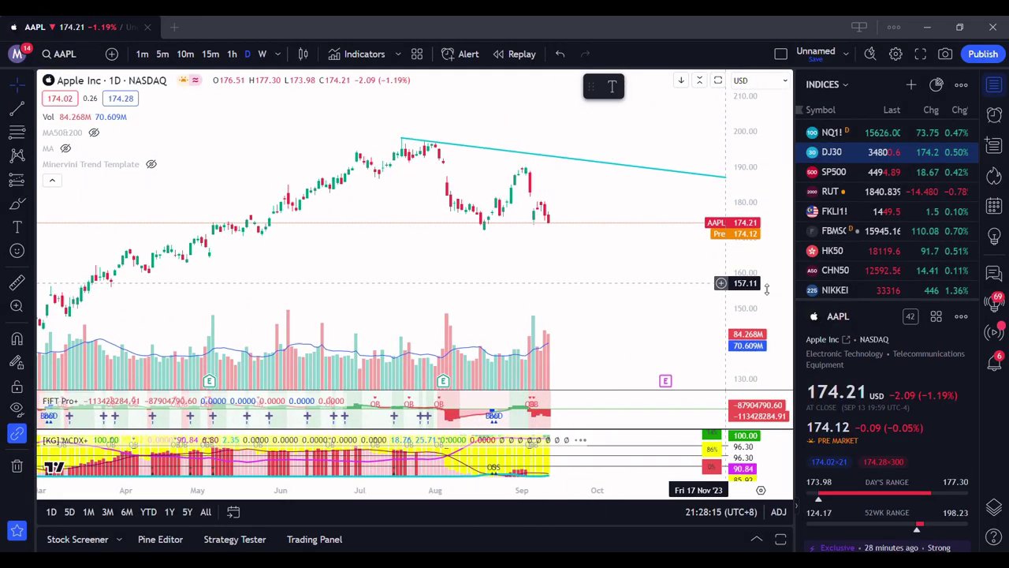
scroll(484, 317, down, 4)
scroll(425, 298, down, 5)
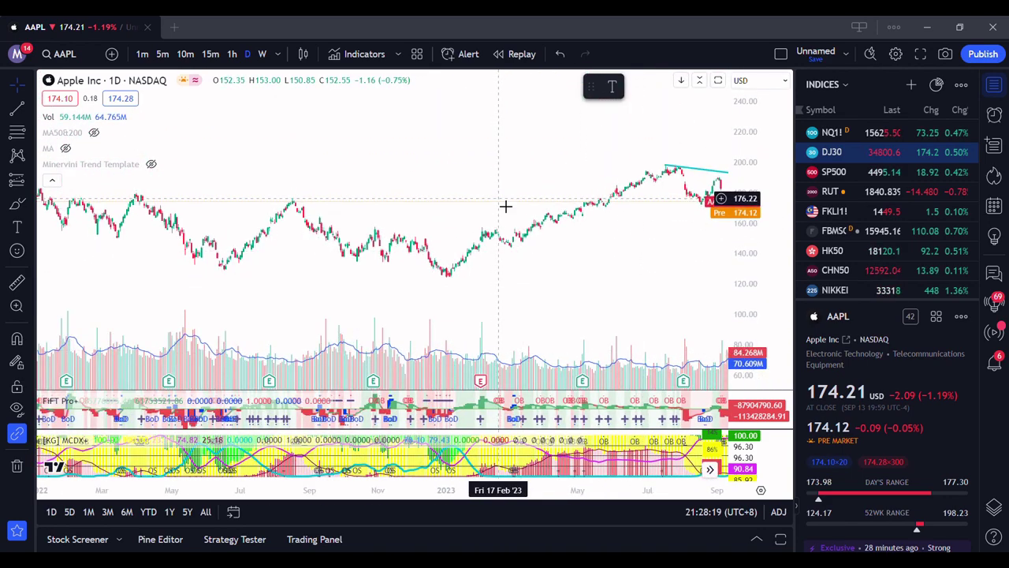
scroll(506, 206, down, 3)
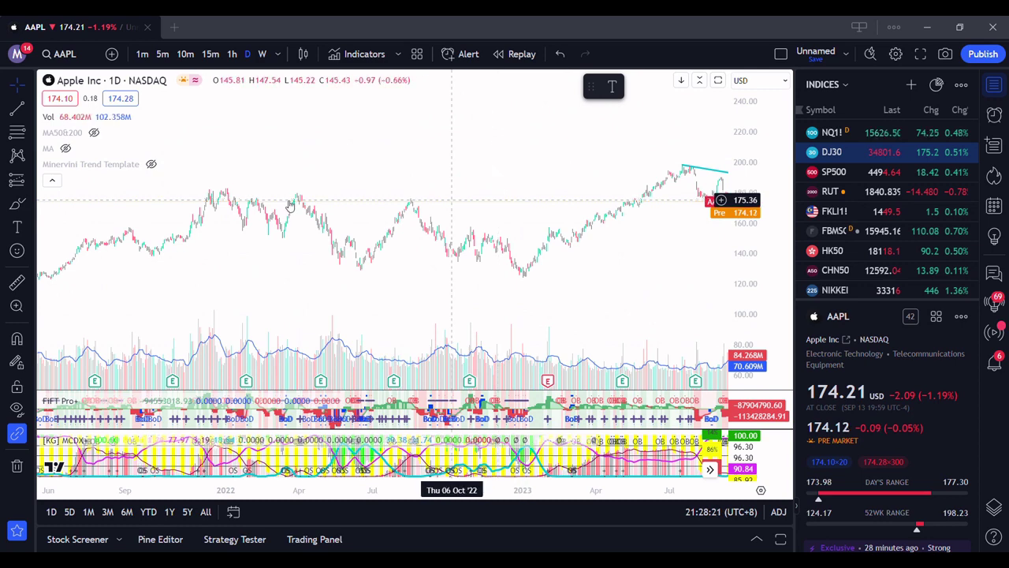
scroll(597, 231, up, 3)
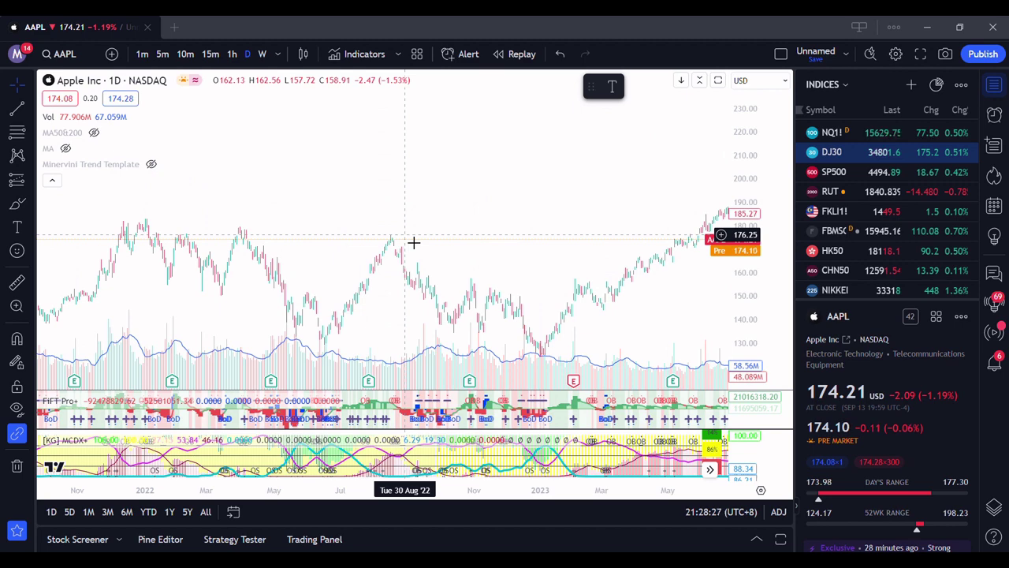
Place horizontal lines on AAPL at 182.69, 178.89 and 175.98 along the successive 2022 highs
click(29, 110)
click(89, 211)
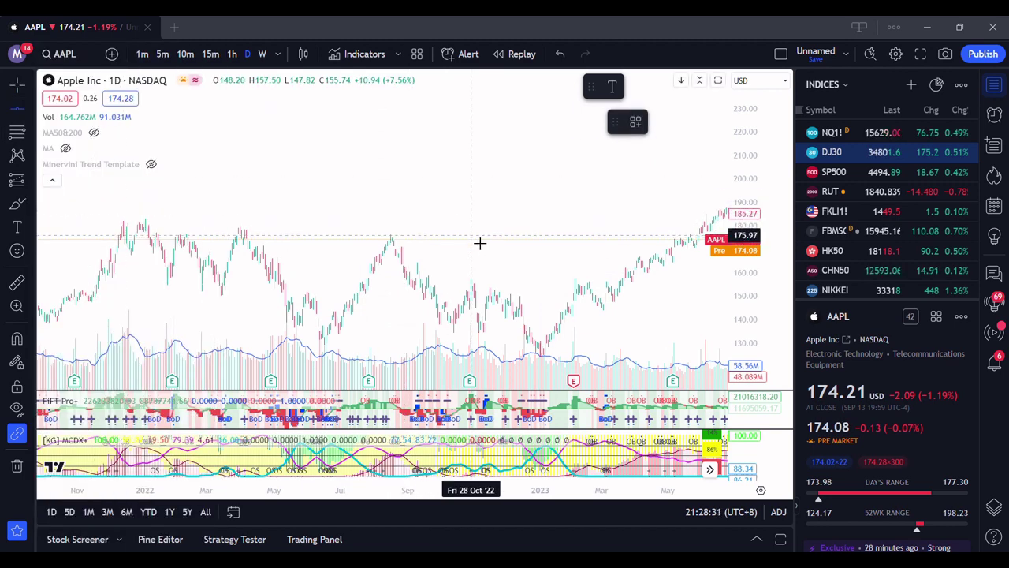
drag(342, 218, 525, 237)
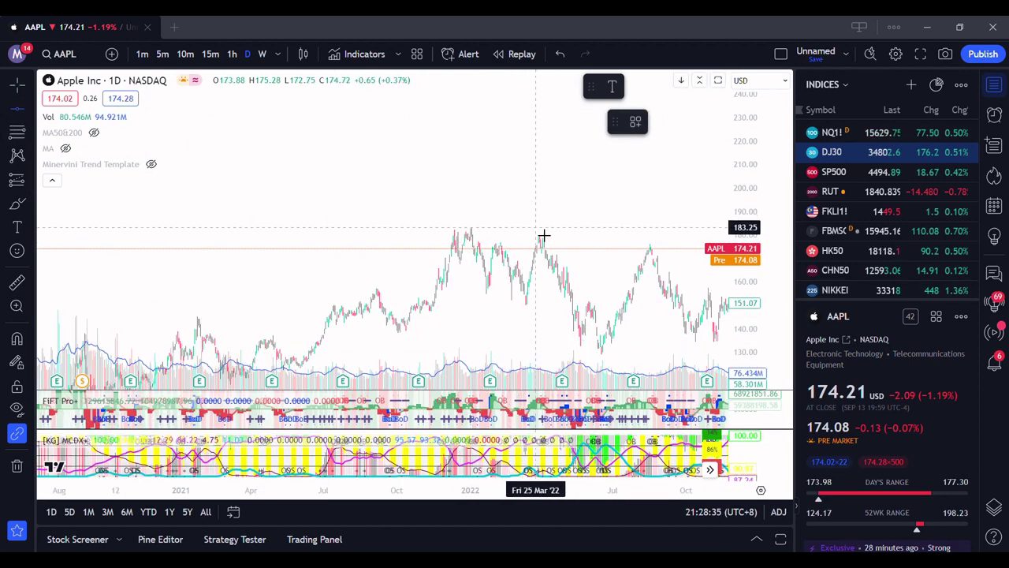
click(543, 229)
scroll(536, 220, up, 5)
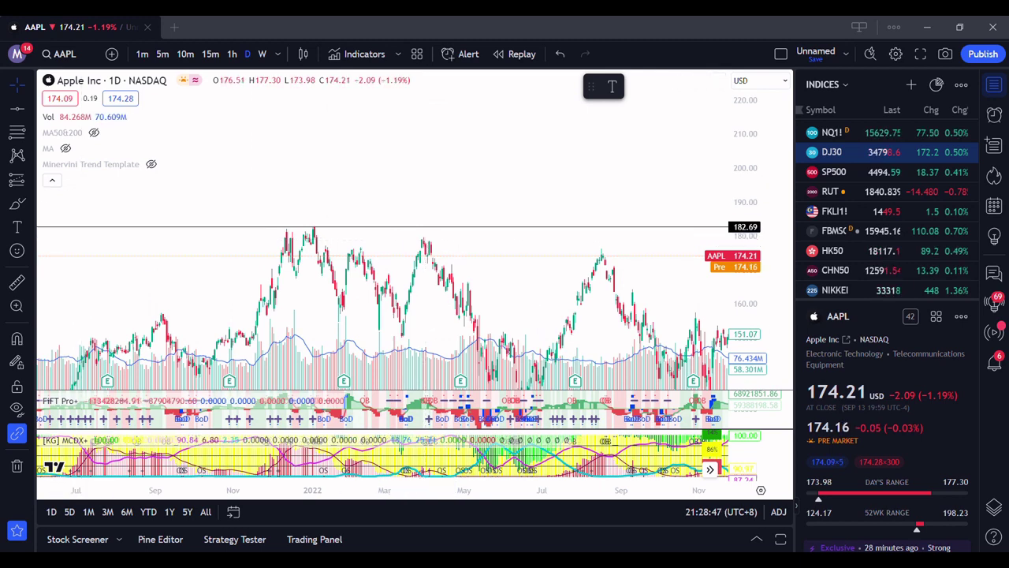
click(18, 132)
click(583, 239)
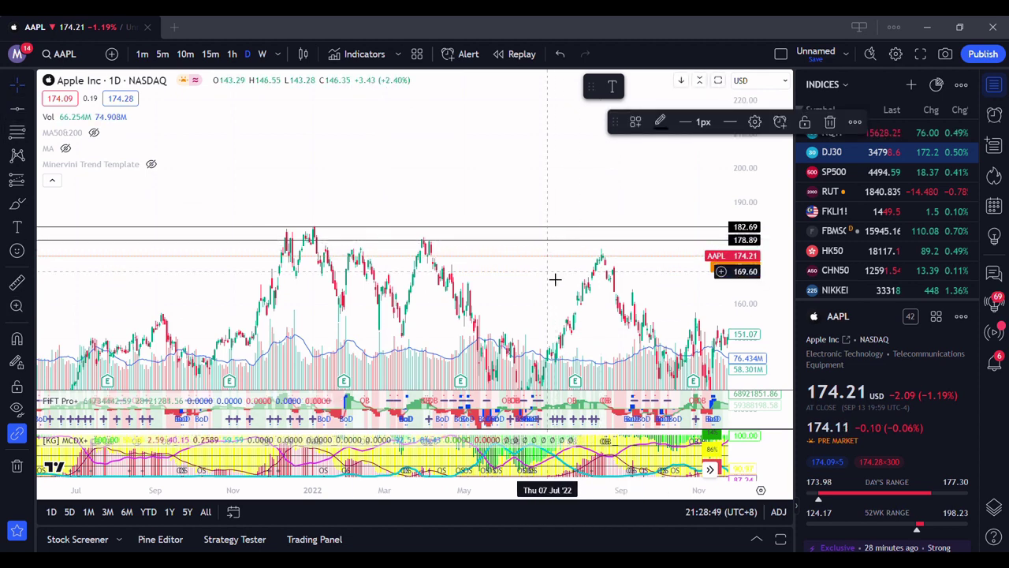
scroll(554, 279, right, 5)
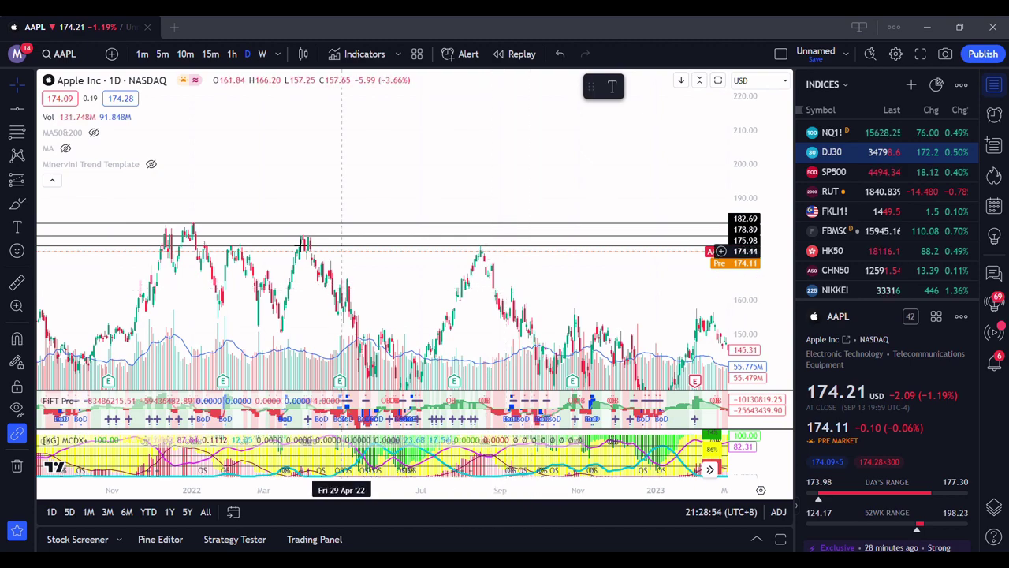
Examine how AAPL's 2023 candles break above and fall back to the three horizontal levels
drag(602, 313, 370, 293)
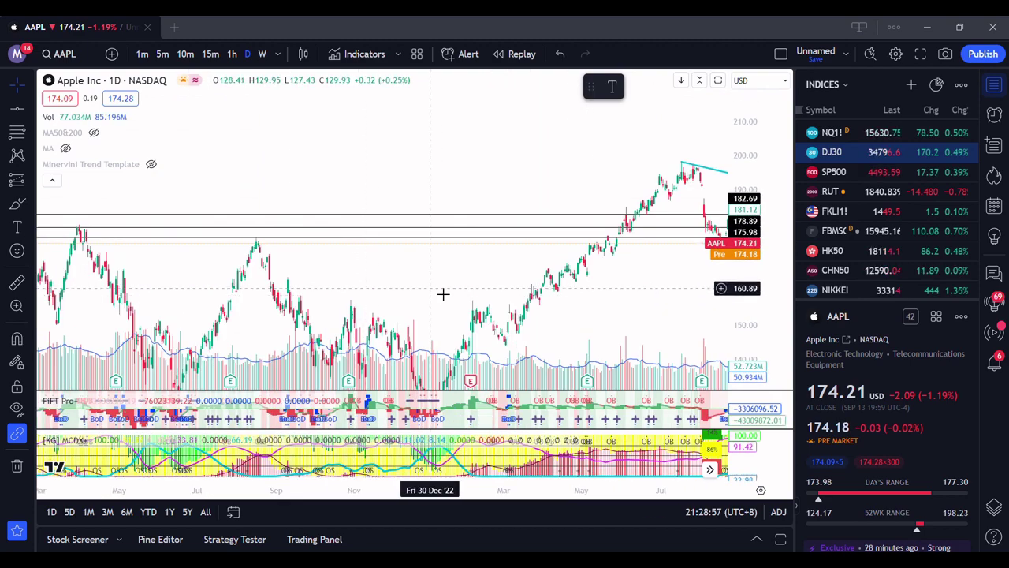
scroll(442, 293, up, 3)
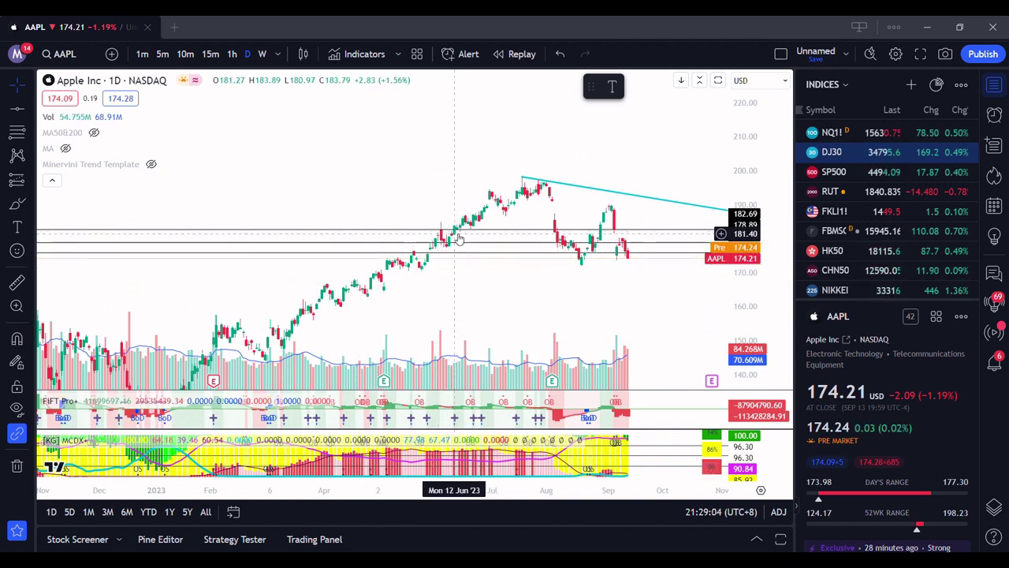
scroll(484, 333, up, 3)
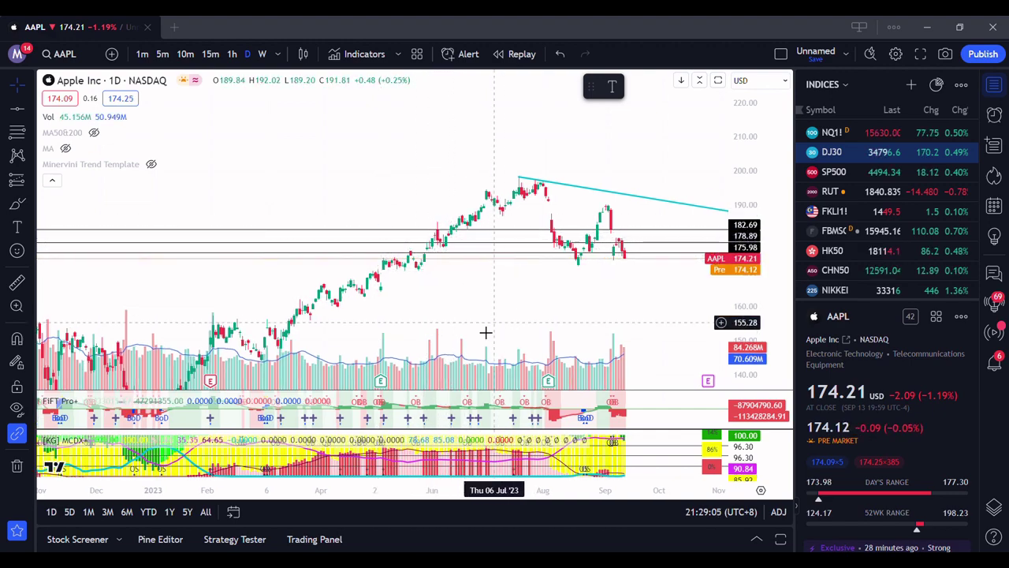
scroll(597, 344, up, 3)
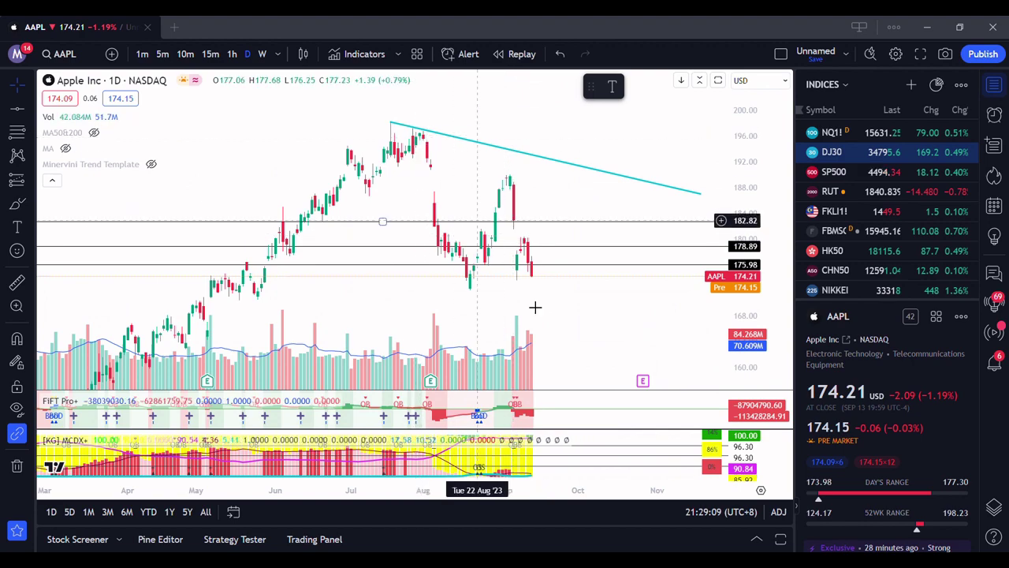
drag(548, 307, 602, 277)
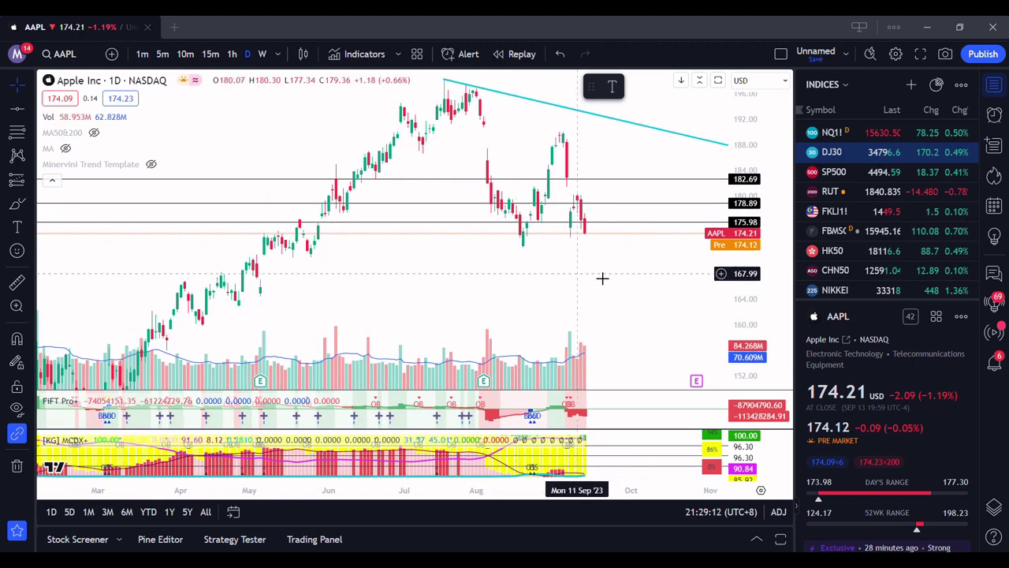
scroll(632, 254, down, 4)
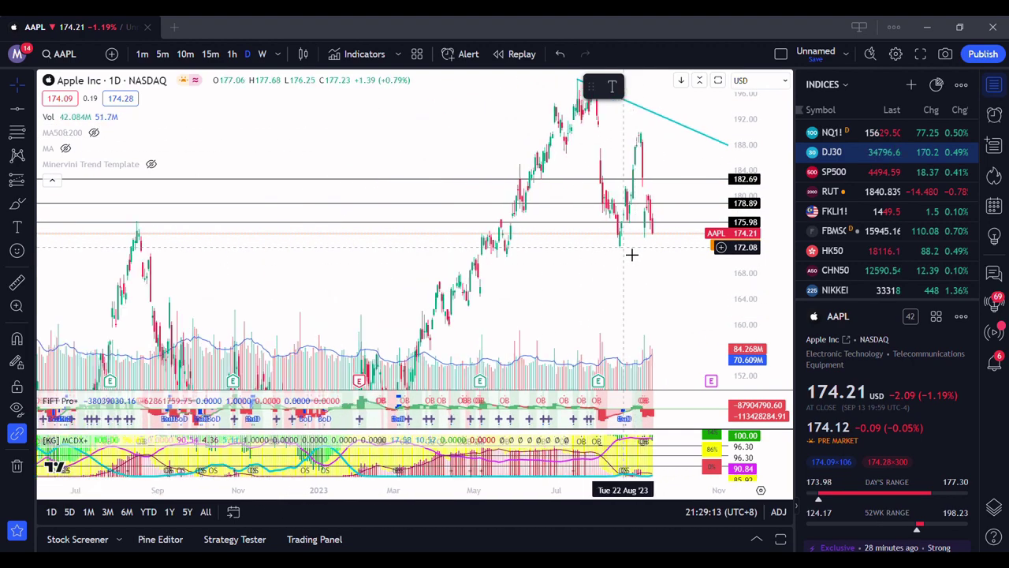
Place a horizontal line at 170.44 below the August 2023 low on AAPL
scroll(628, 226, up, 1)
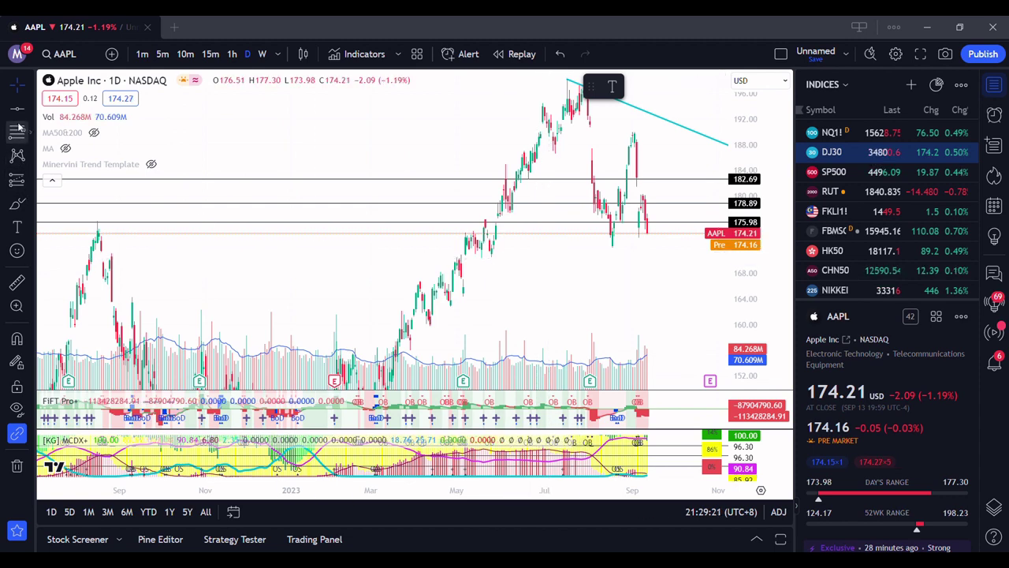
scroll(574, 279, up, 3)
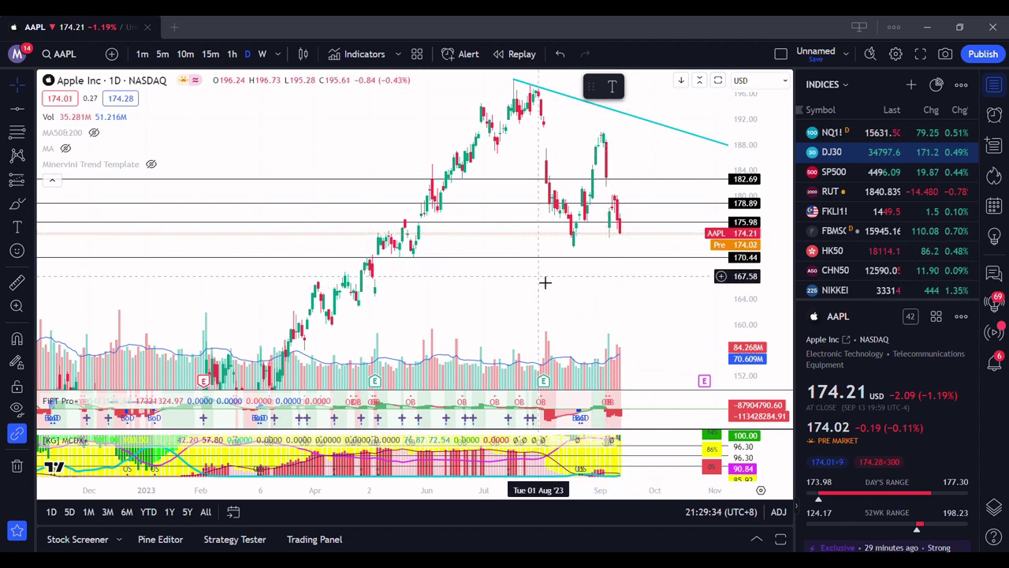
Delete all four horizontal lines on AAPL, keeping the falling trend line
click(527, 264)
mouse_move(527, 264)
mouse_down()
mouse_move(519, 228)
mouse_move(531, 187)
mouse_up()
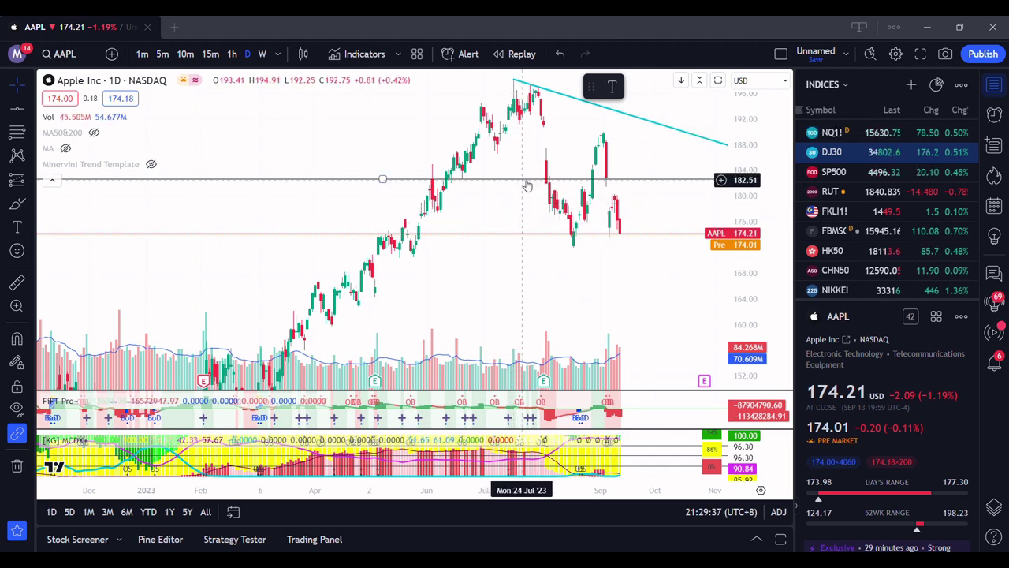
key(Delete)
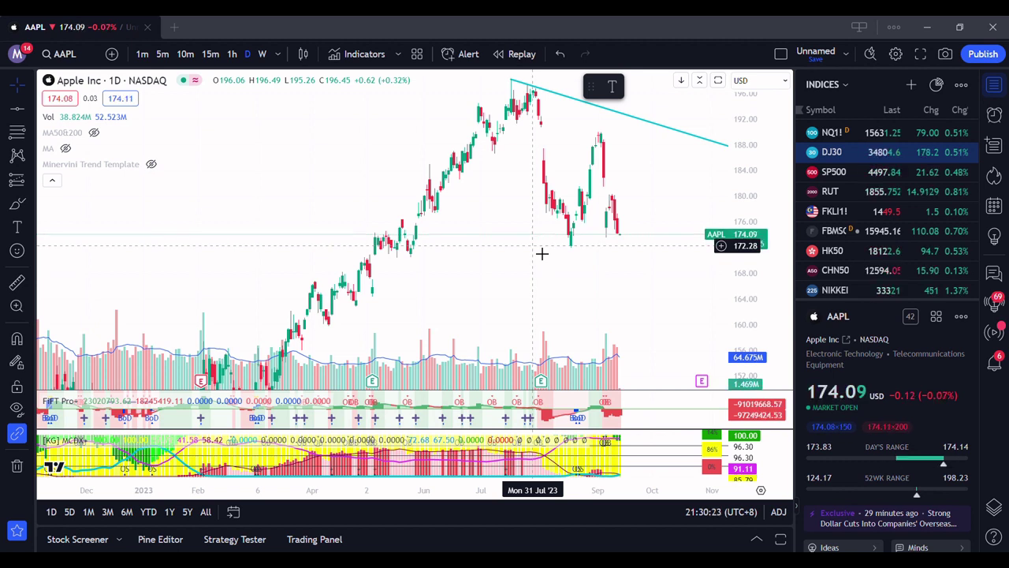
drag(622, 299, 610, 317)
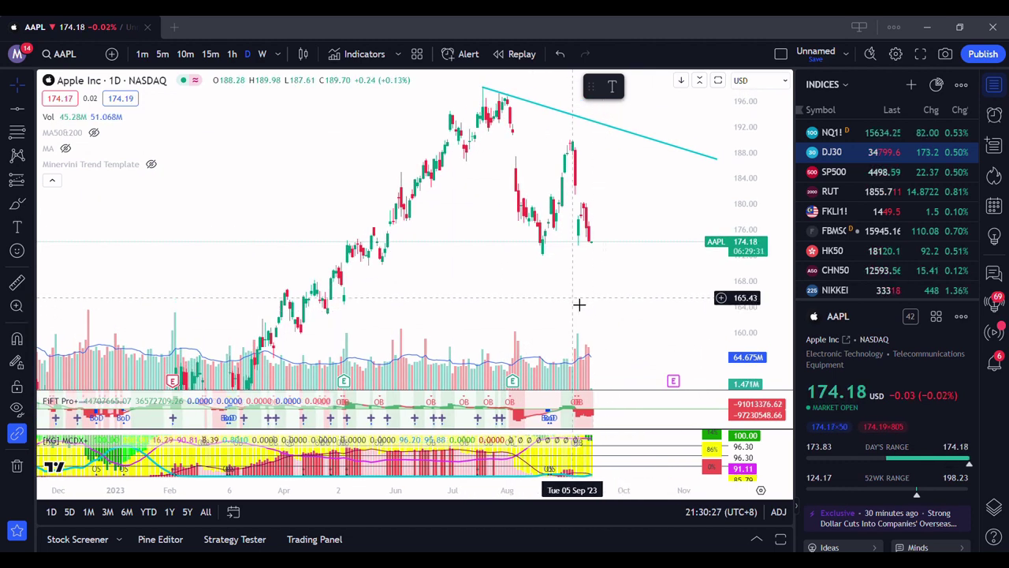
scroll(568, 298, up, 3)
scroll(628, 268, down, 3)
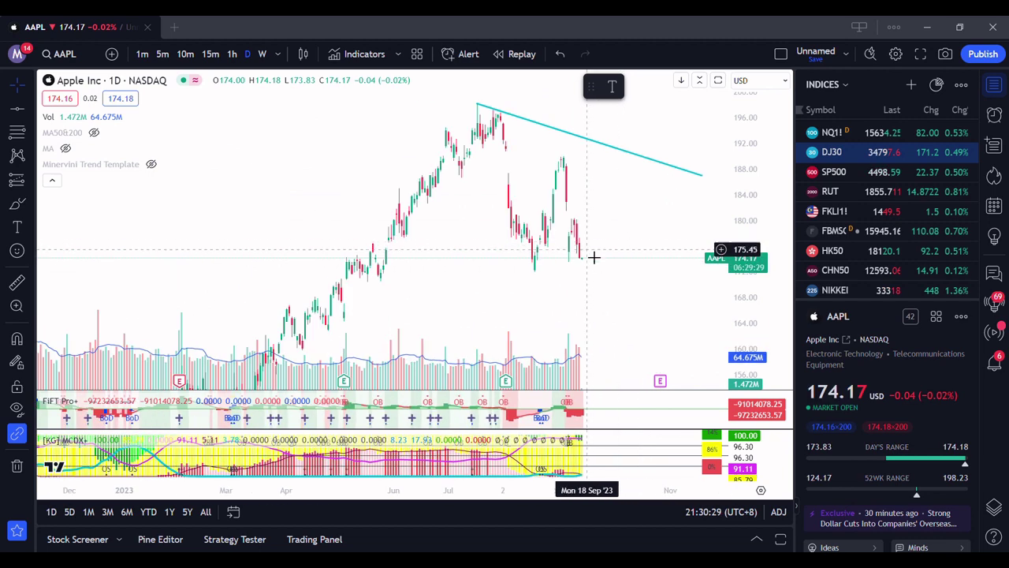
scroll(404, 208, down, 2)
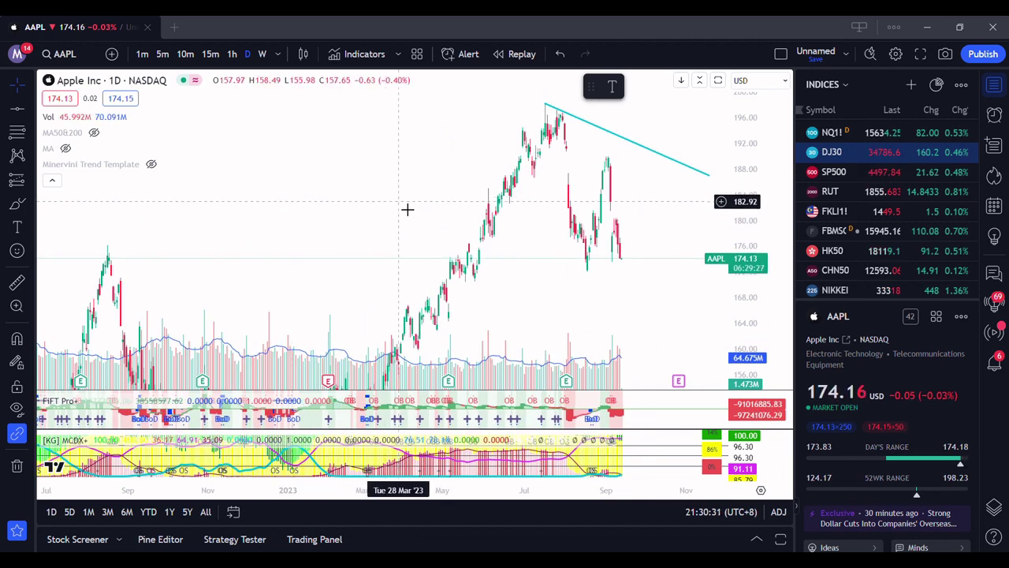